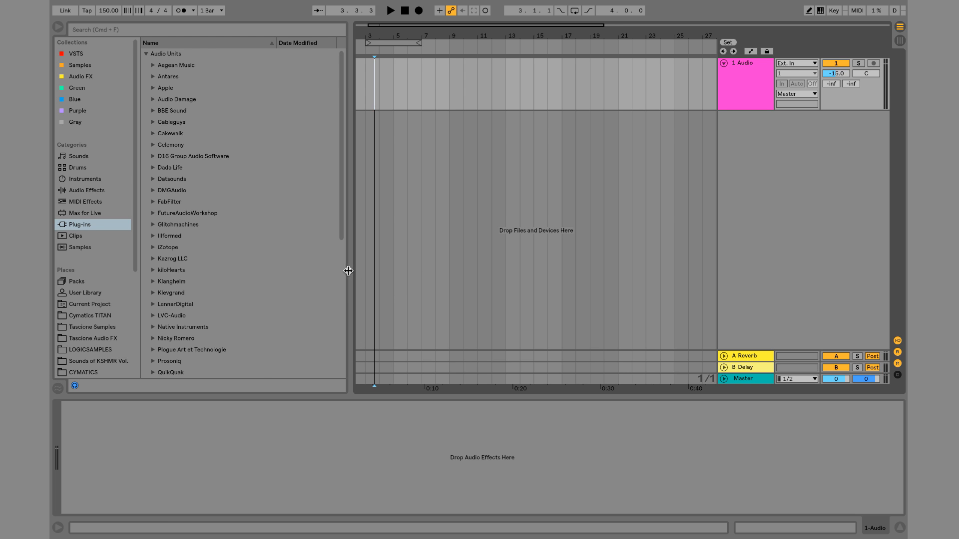
Narrow the browser pane and place the insert marker at 1.1.1 on the audio track.
left_click_drag(349, 268, 299, 263)
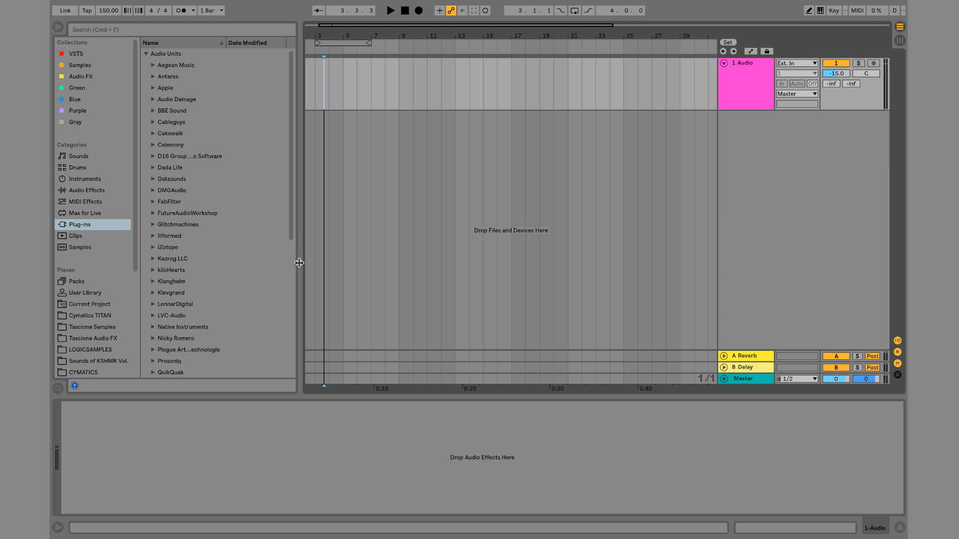
scroll(358, 97, "left", 2)
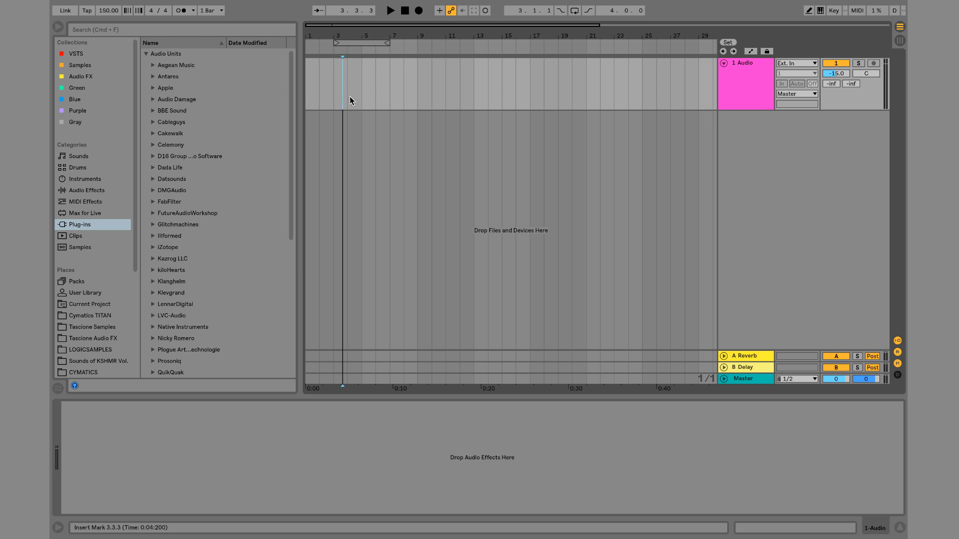
left_click(308, 94)
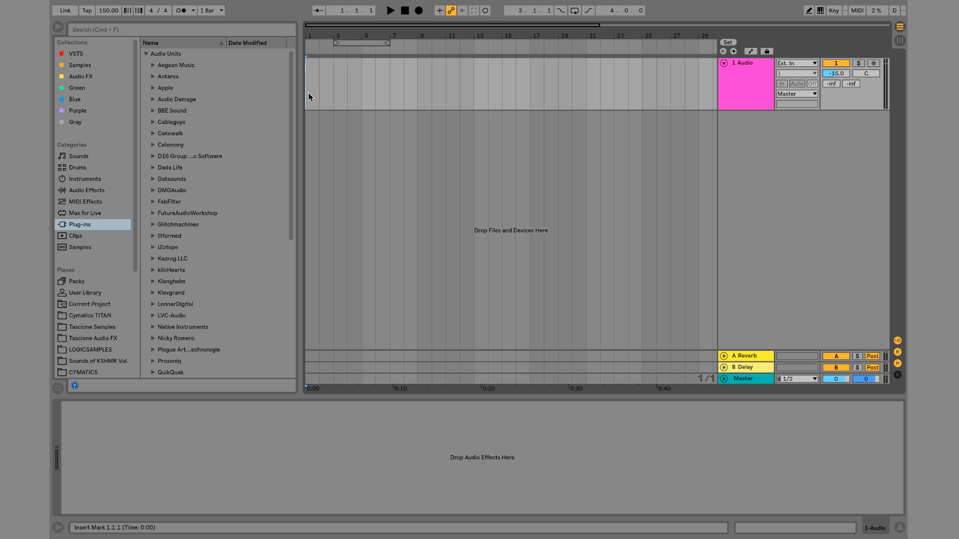
Search the browser for "snare" within the CYMATICS folder.
left_click(120, 29)
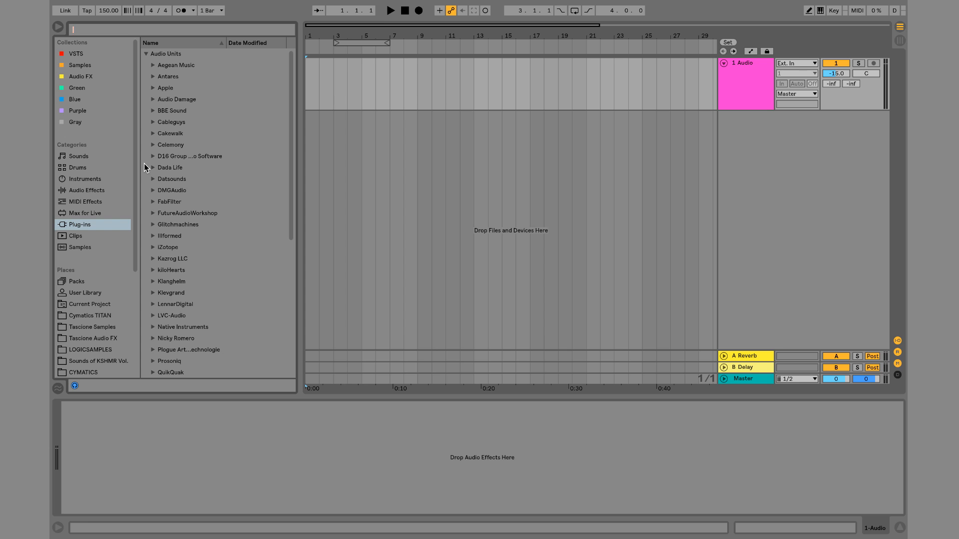
type("snare")
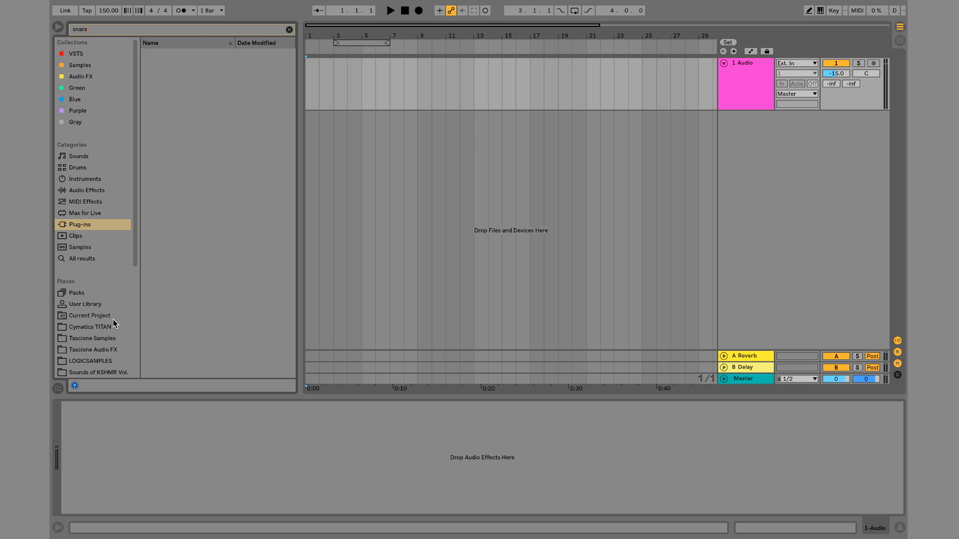
scroll(108, 349, "down", 3)
left_click(102, 339)
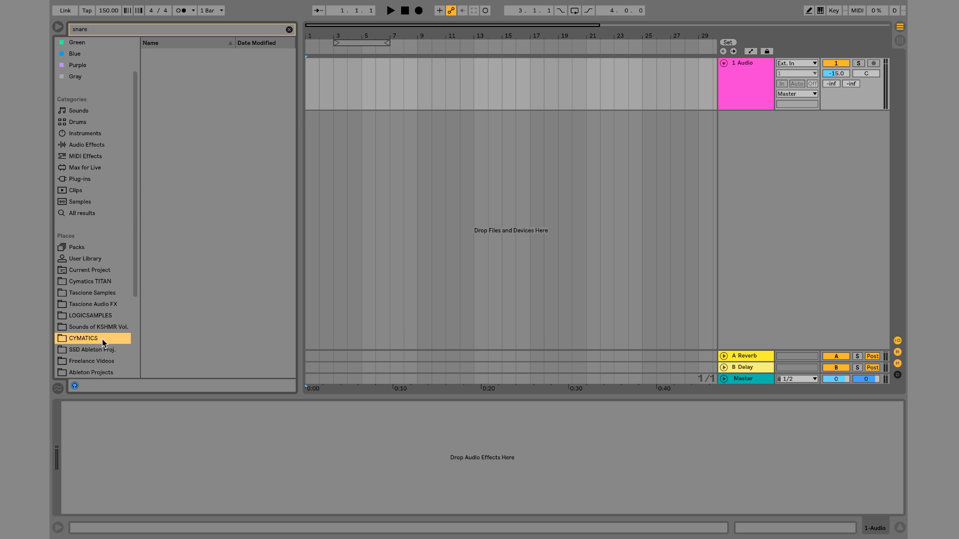
Expand Cymatics TITAN down to its Drum One Shots Snares folder and preview the first snare sample.
left_click(147, 295)
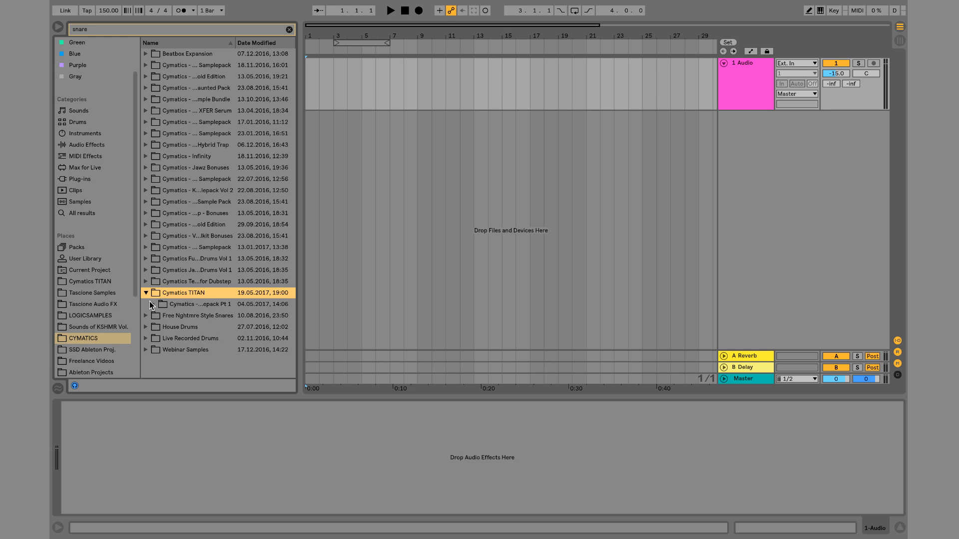
left_click(155, 306)
key("Down")
key("Right")
key("Down")
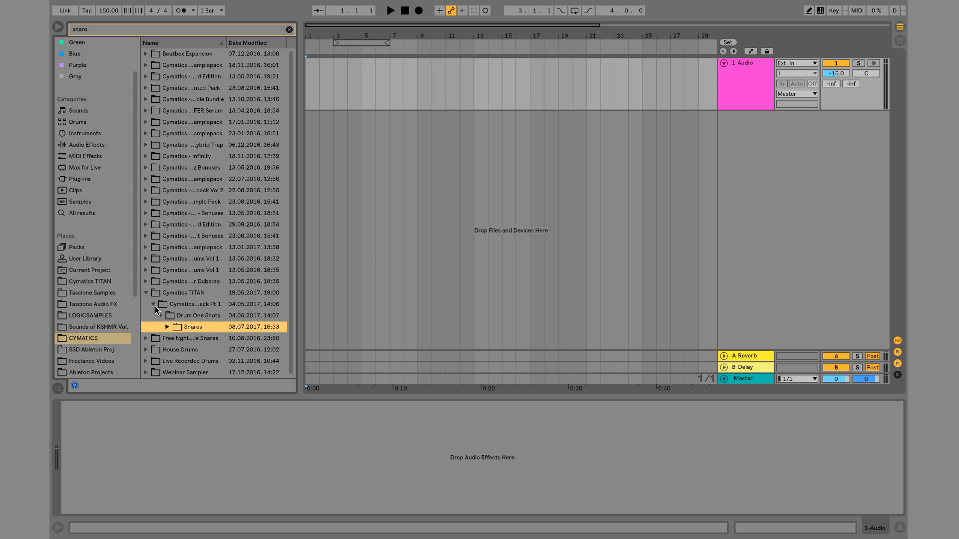
key("Right")
key("Down")
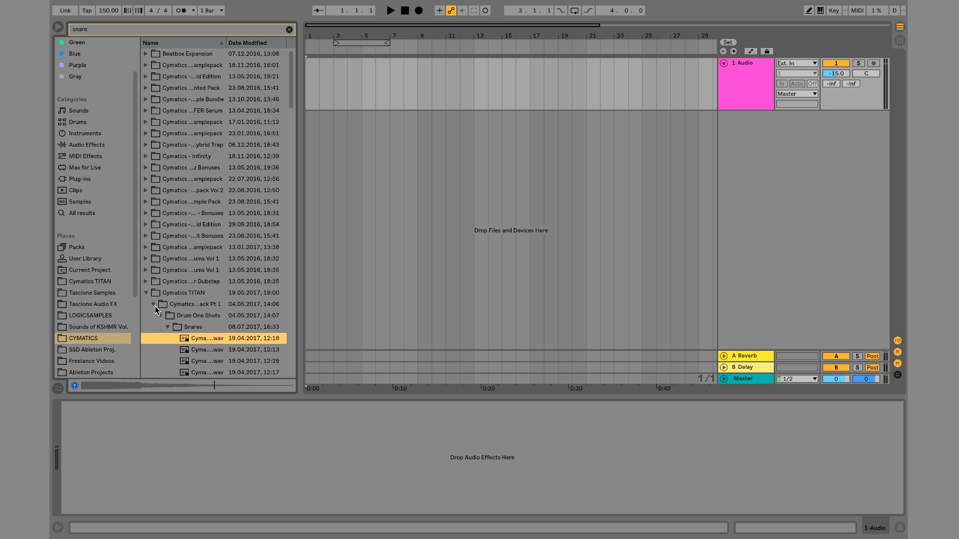
Lower the Master volume to -5.0 dB and widen the browser pane to show full sample names.
left_click(840, 379)
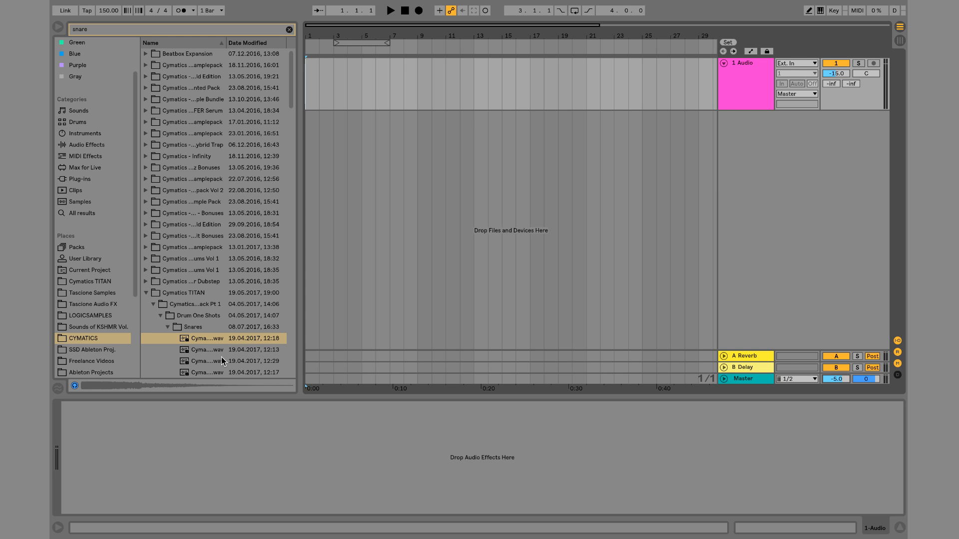
scroll(220, 357, "down", 5)
left_click_drag(299, 256, 437, 269)
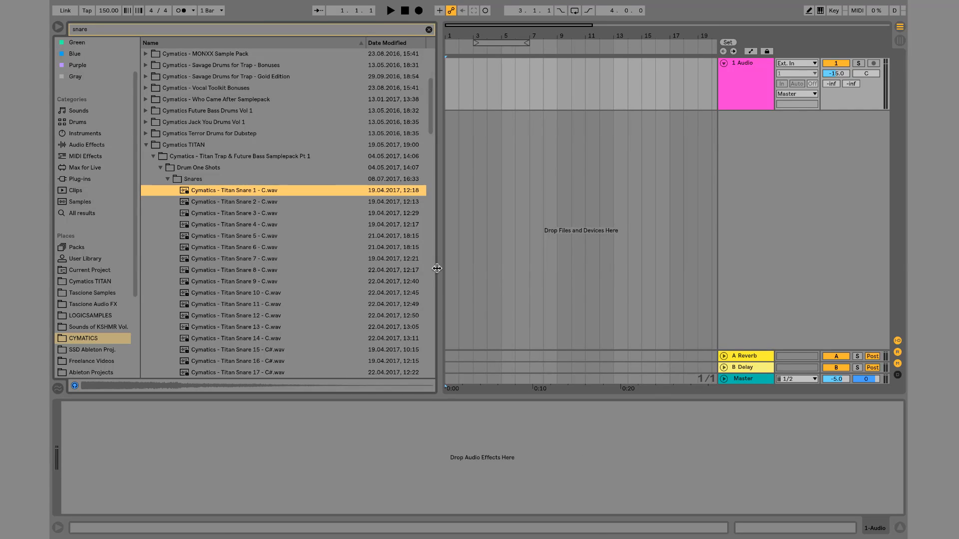
Audition the Cymatics Titan Snare samples from number 80 to 85.
scroll(229, 259, "down", 20)
left_click(229, 260)
key("Down")
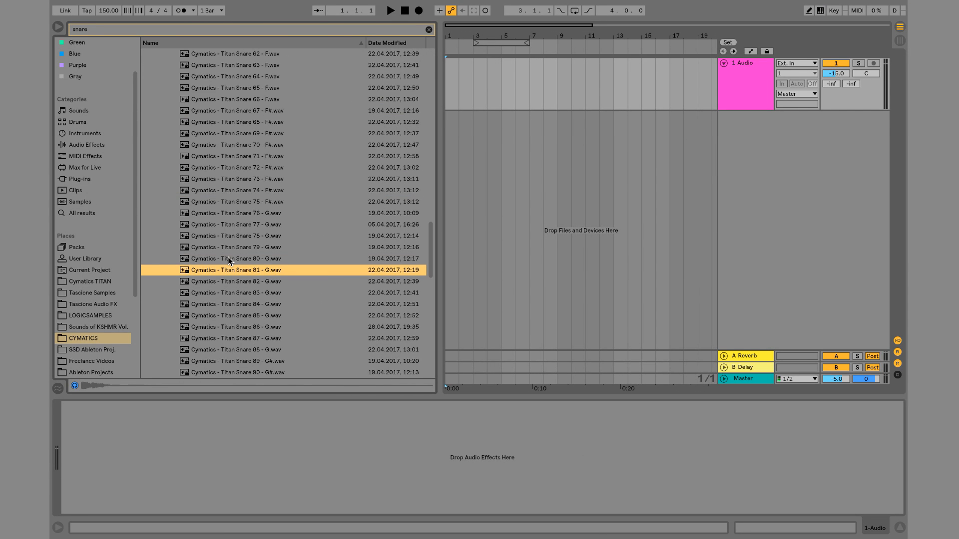
key("Down")
key("Down")
key("Down")
key("Down")
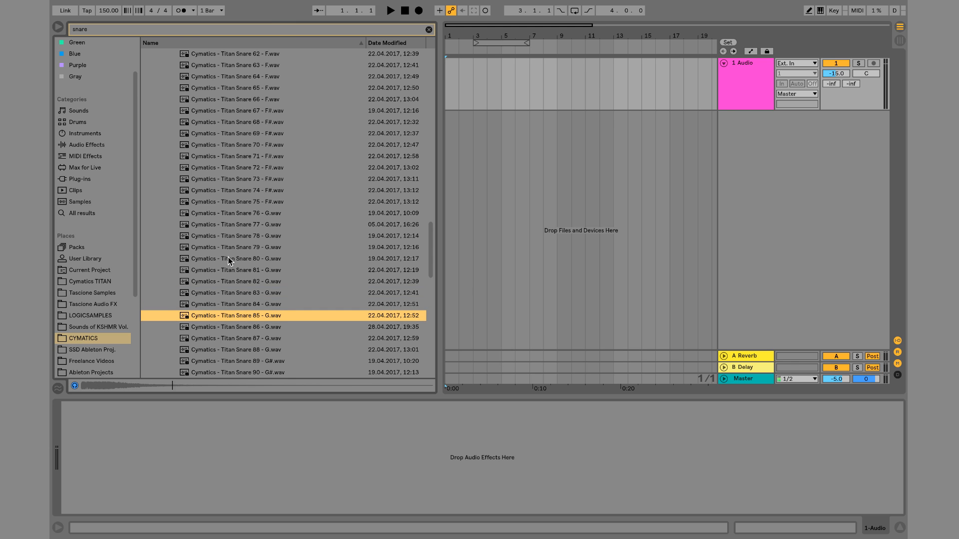
Collapse the Titan snares and preview Bonus Snare 1 from the Savage Drums for Trap - Bonuses folder.
scroll(229, 259, "up", 6)
scroll(229, 260, "up", 18)
left_click(167, 202)
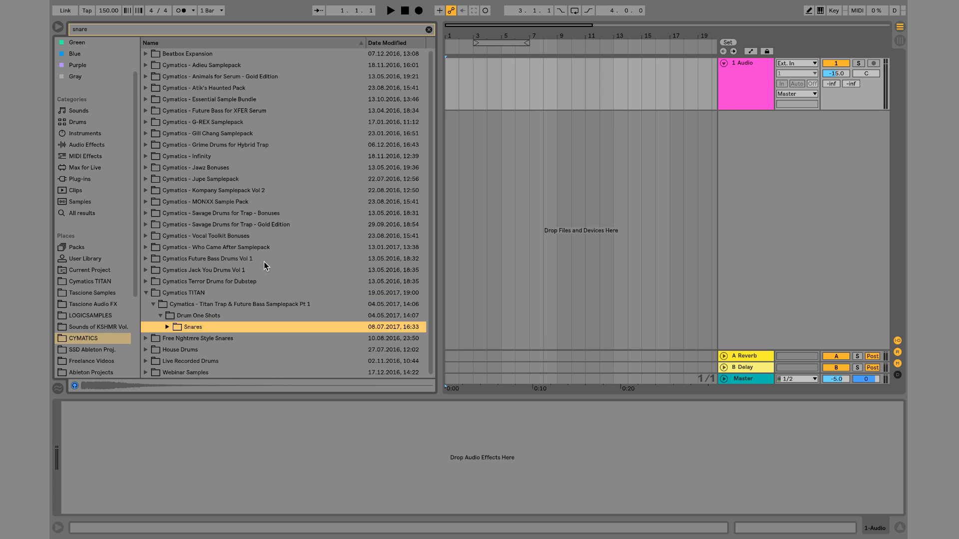
left_click(148, 224)
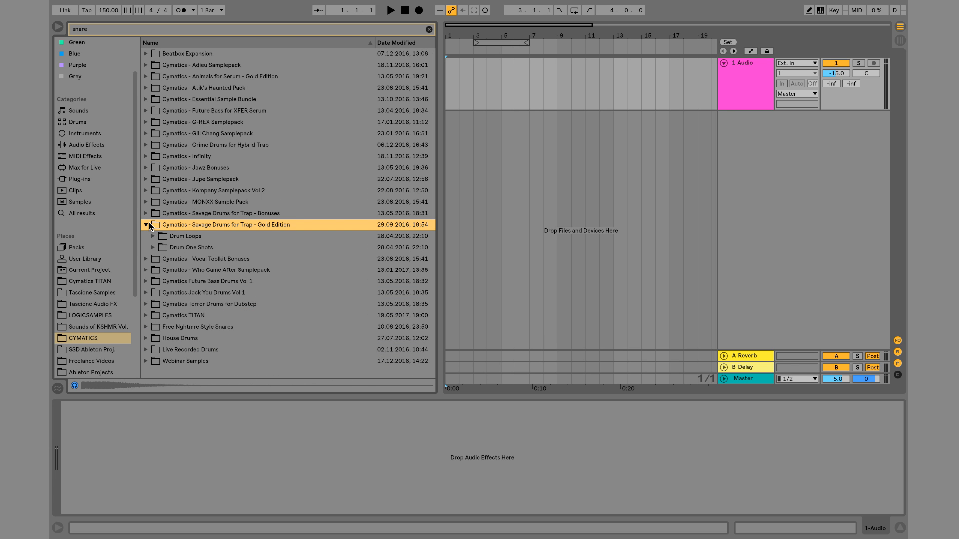
key("Up")
key("Right")
key("Down")
key("Right")
key("Down")
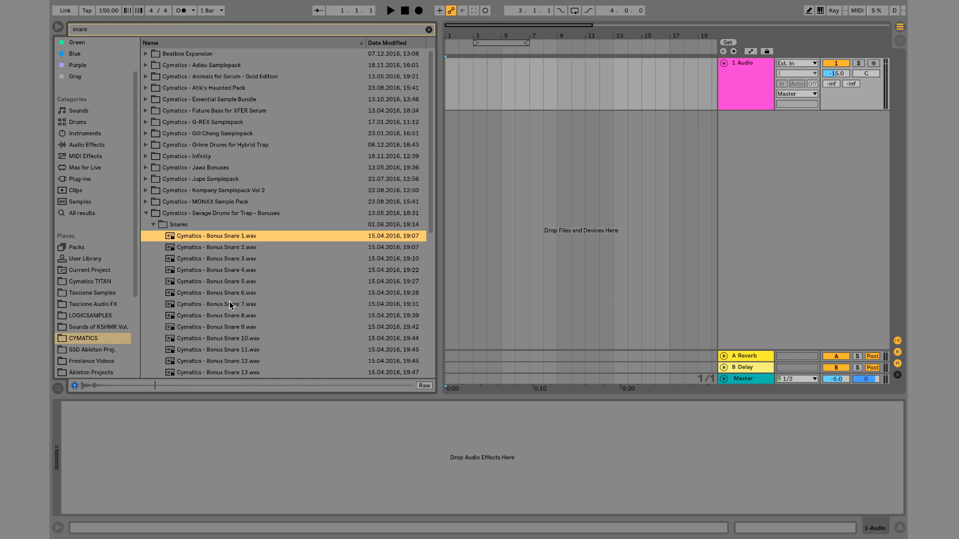
scroll(229, 301, "down", 1)
Collapse the bonus snares and expand Savage Drums for Trap - Gold Edition down to its Snares - Dry folder, previewing Dry Snare 1.
left_click(153, 214)
left_click(150, 239)
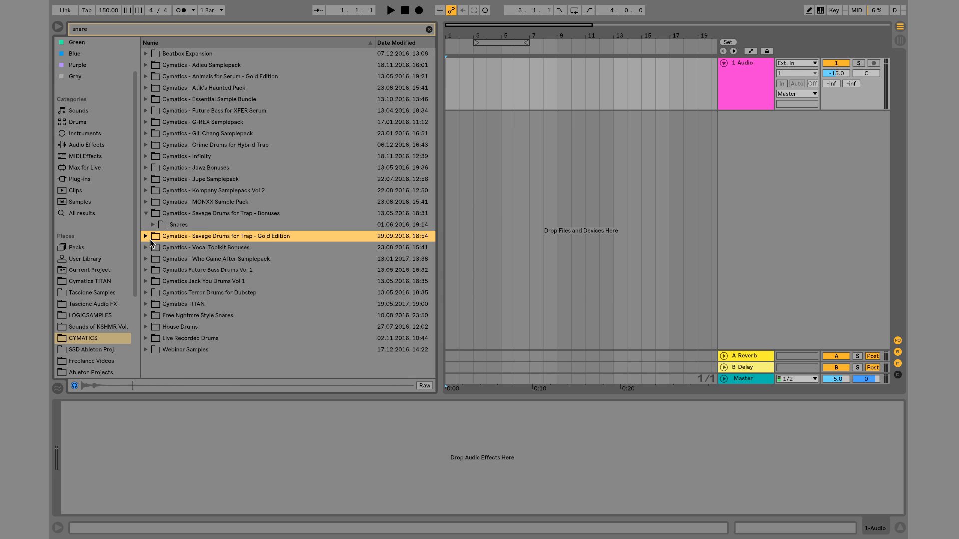
key("Right")
key("Down")
key("Down")
key("Right")
key("Down")
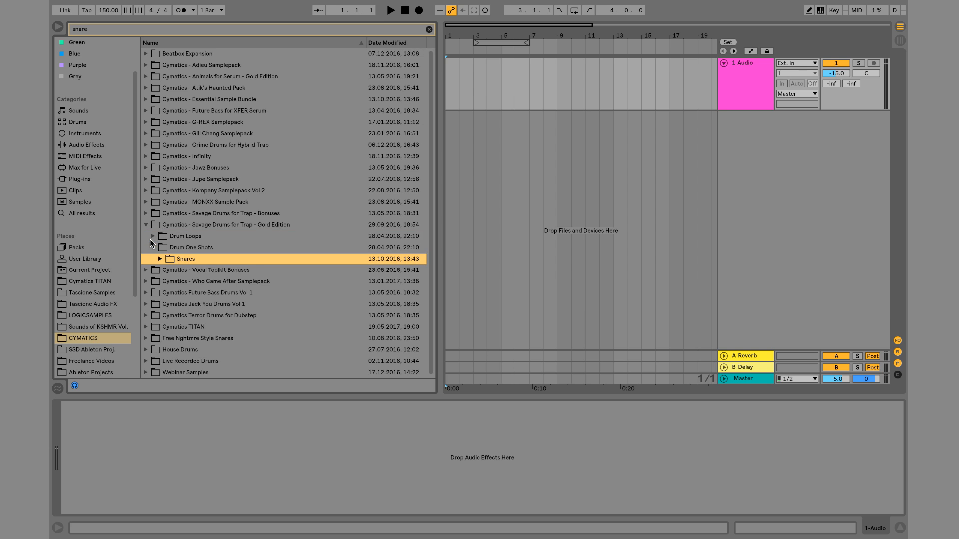
key("Right")
key("Down")
key("Down")
key("Right")
key("Down")
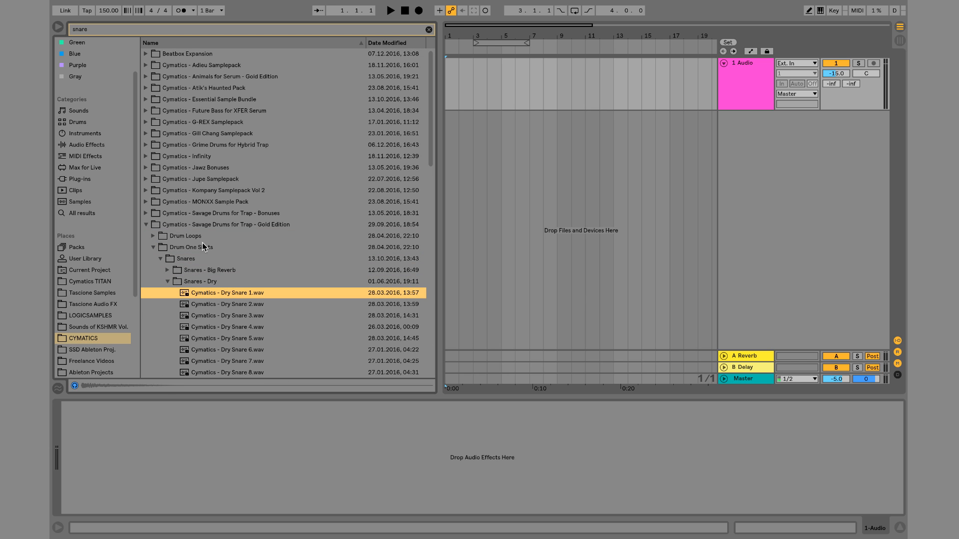
Audition the dry snare samples from number 16 to 20 and return to Cymatics - Dry Snare 18.wav.
scroll(238, 252, "down", 6)
left_click(244, 255)
key("Down")
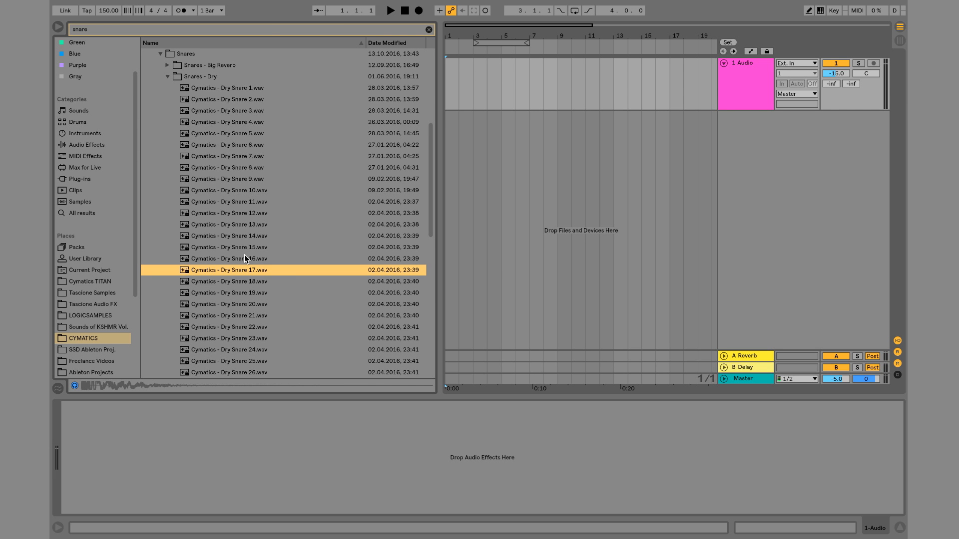
key("Down")
key("Down")
key("Down")
key("Up")
key("Up")
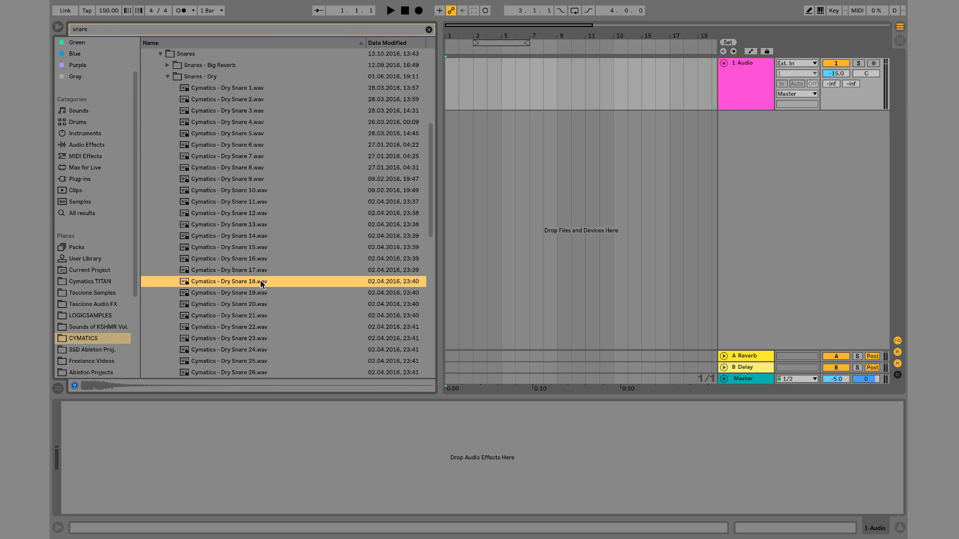
Place Cymatics - Dry Snare 18.wav at bar 3 of the first audio track and play it back.
left_click_drag(299, 281, 471, 95)
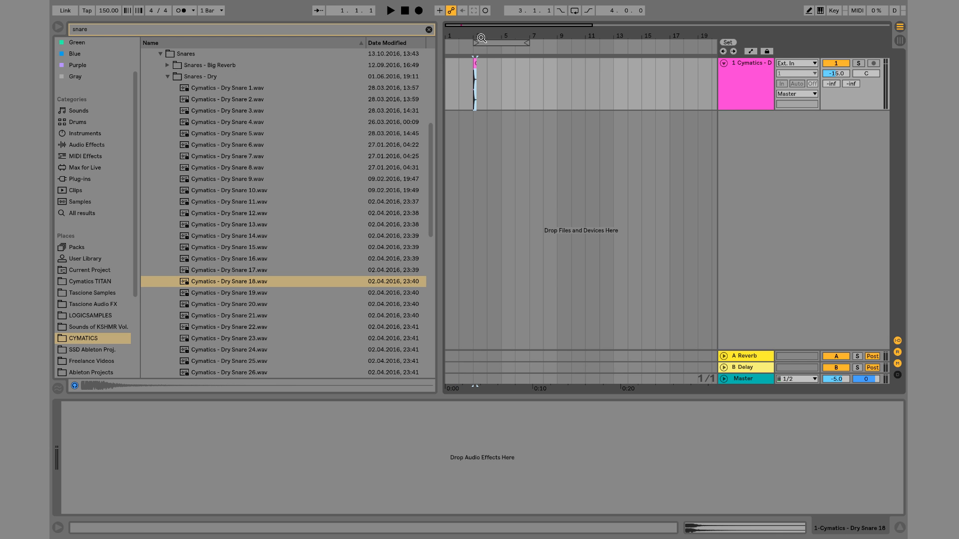
left_click_drag(477, 36, 477, 75)
key("space")
key("space")
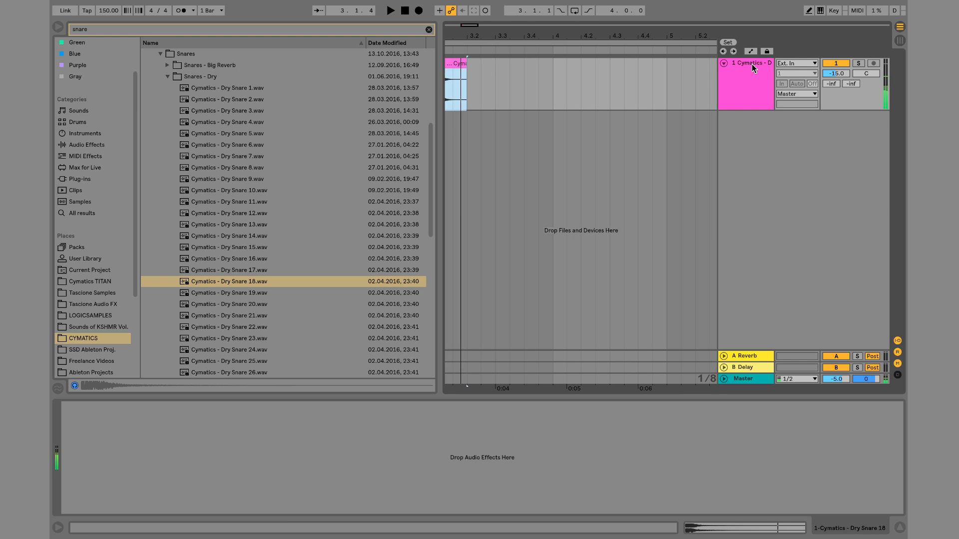
key("space")
key("space")
Set the Dry Snare 18 track's volume to -5.0 dB.
left_click_drag(834, 74, 839, 74)
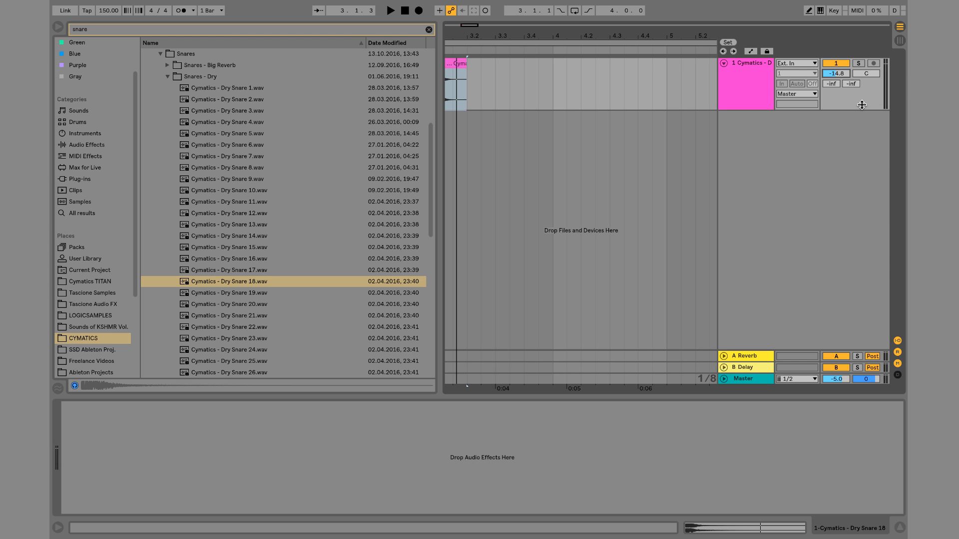
key("Return")
scroll(589, 154, "left", 3)
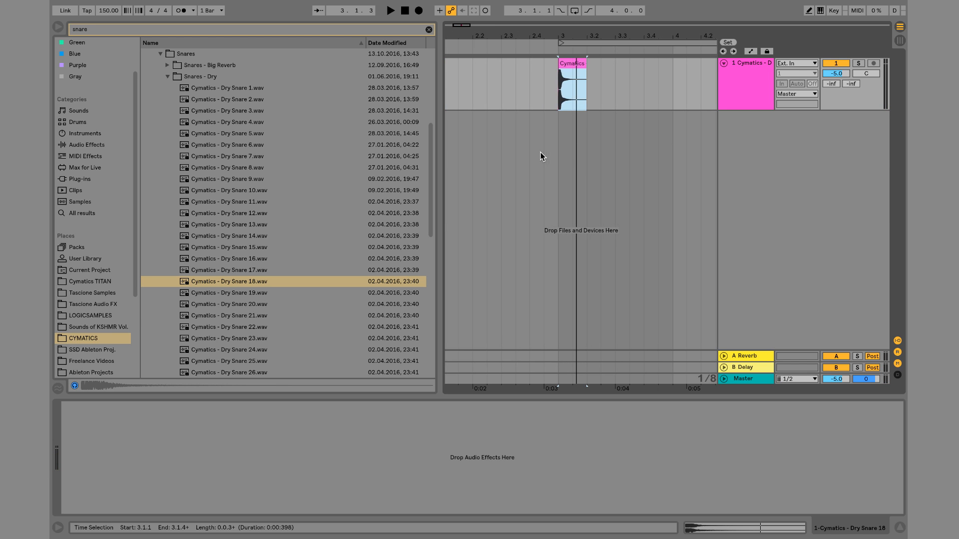
Audition the dry snare samples from number 21 to 27.
left_click(251, 319)
key("Down")
key("Down")
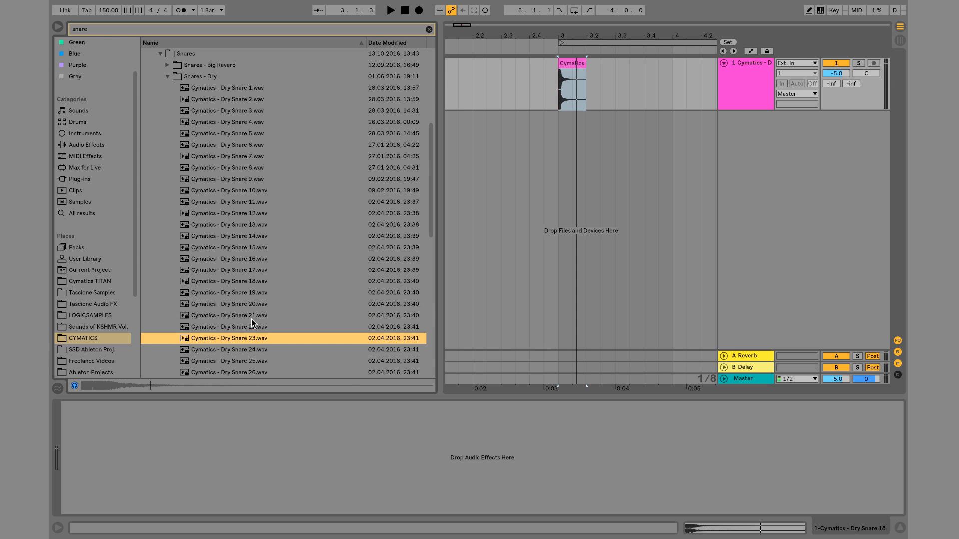
key("Down")
key("Down")
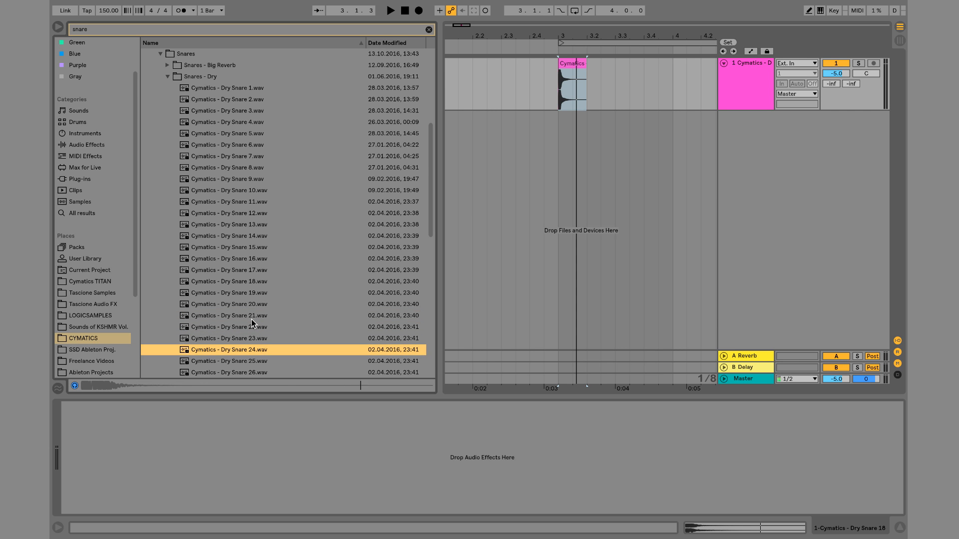
key("Down")
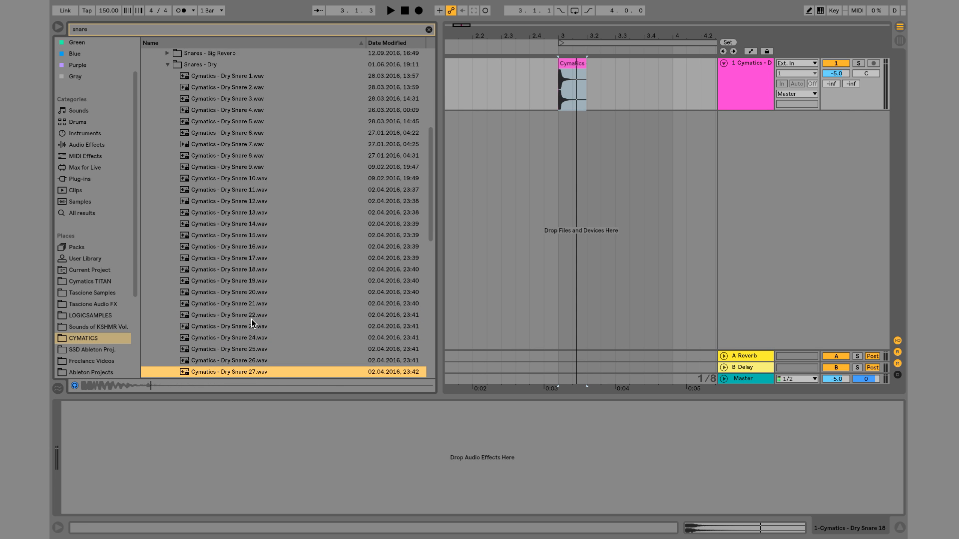
Add Cymatics - Dry Snare 26.wav and Dry Snare 27.wav on two new audio tracks at bar 3.
left_click_drag(242, 361, 558, 135)
left_click(250, 371)
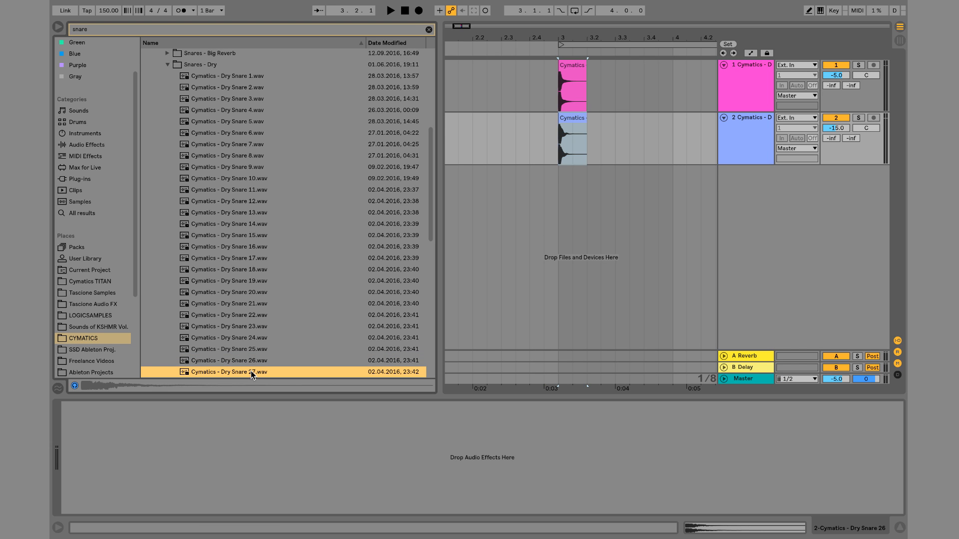
left_click_drag(251, 370, 556, 196)
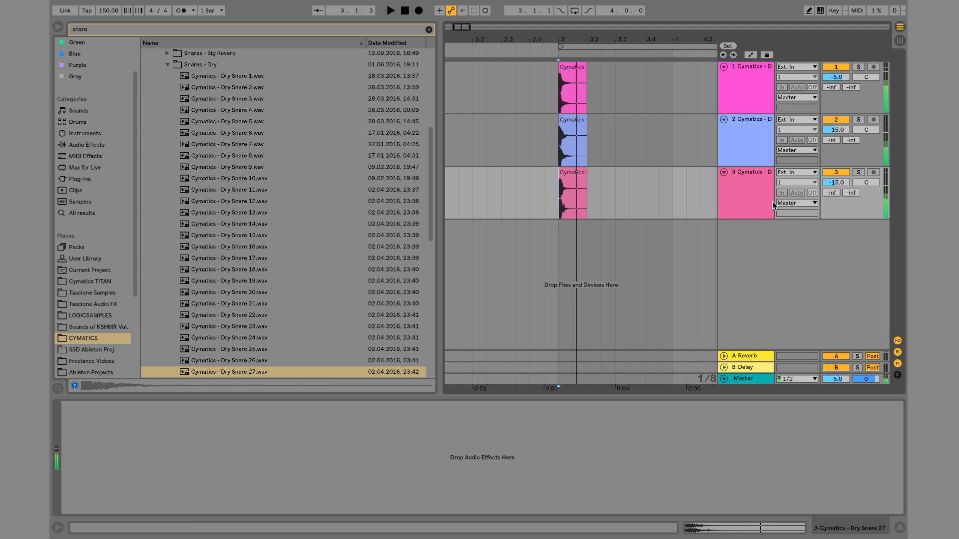
Group the three snare tracks and name the group "Snares".
left_click(744, 184)
key("space")
left_click(746, 79, "shift")
key("ctrl+g")
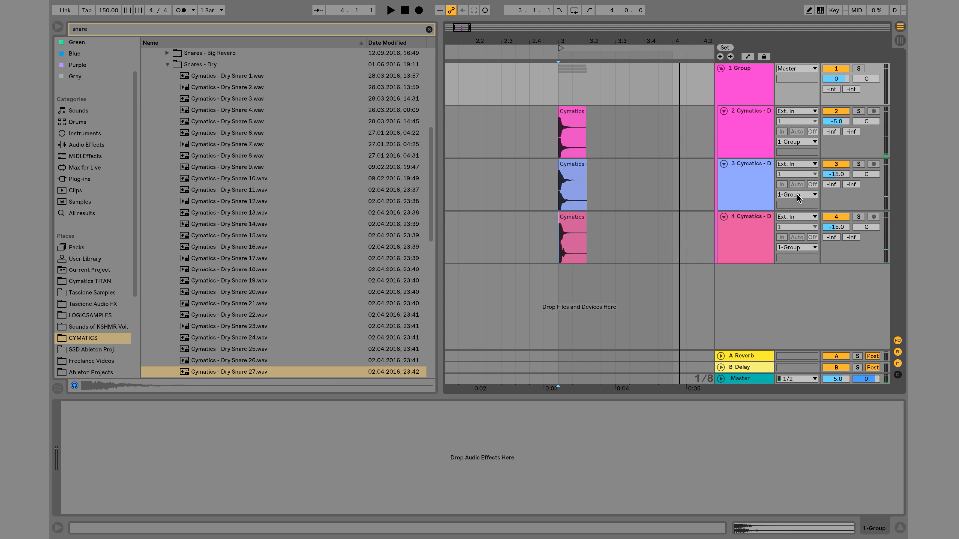
key("ctrl+r")
type("Snares")
key("Return")
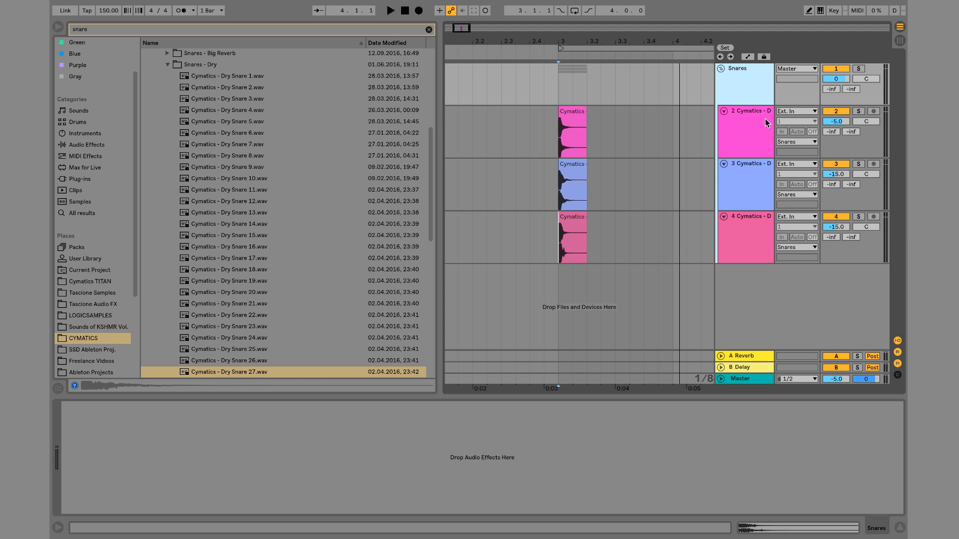
Balance the layers during playback, setting the Dry Snare 26 track to -0.1 dB and the Dry Snare 27 track to -8.5 dB.
left_click(765, 120)
left_click(760, 224)
left_click_drag(836, 227, 836, 206)
key("space")
left_click_drag(836, 174, 837, 149)
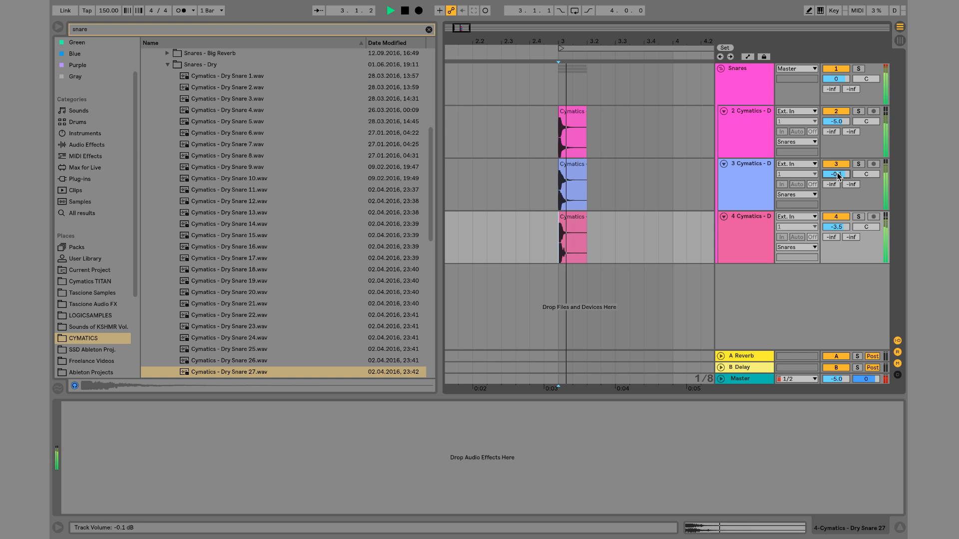
left_click_drag(837, 225, 837, 230)
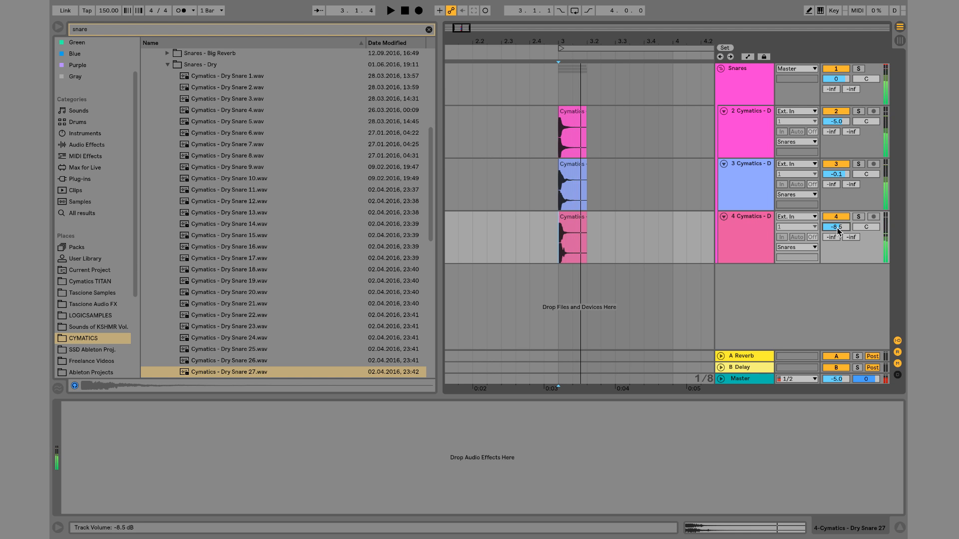
left_click(738, 244)
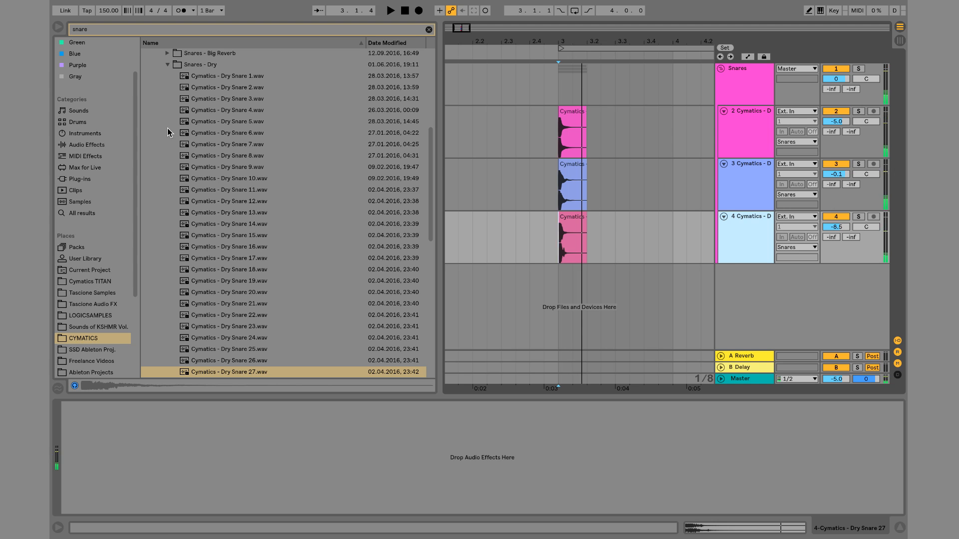
Add a Simple Delay to the Dry Snare 27 track with times of 1.00 ms left and 36.0 ms right, 0% feedback and 100% wet.
left_click(102, 144)
left_click(428, 30)
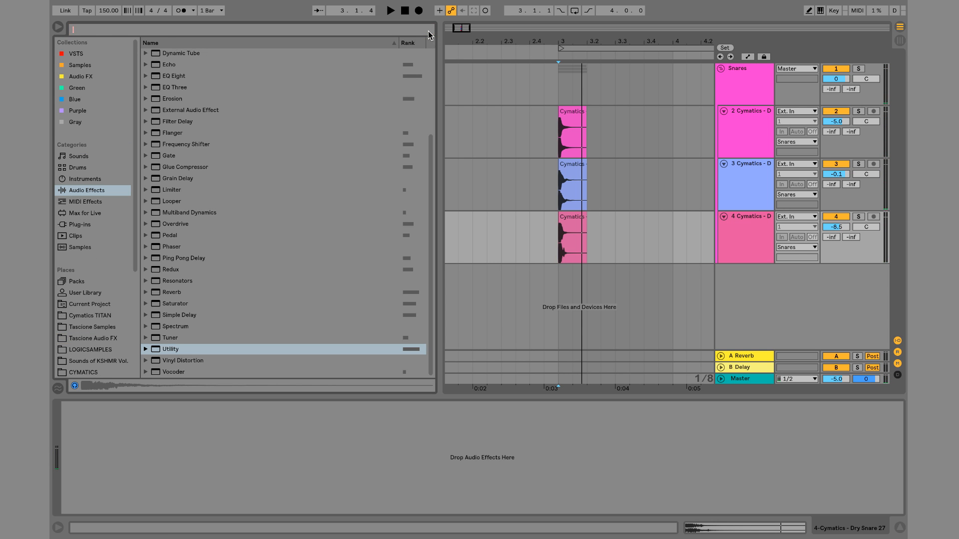
left_click_drag(171, 318, 154, 416)
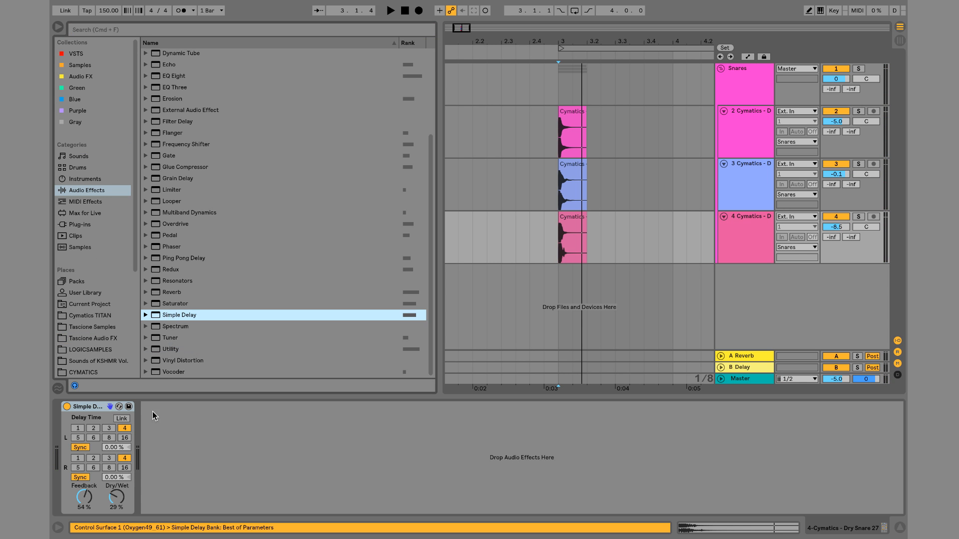
left_click(84, 477)
left_click(83, 447)
left_click_drag(120, 478, 120, 462)
left_click_drag(109, 512, 109, 479)
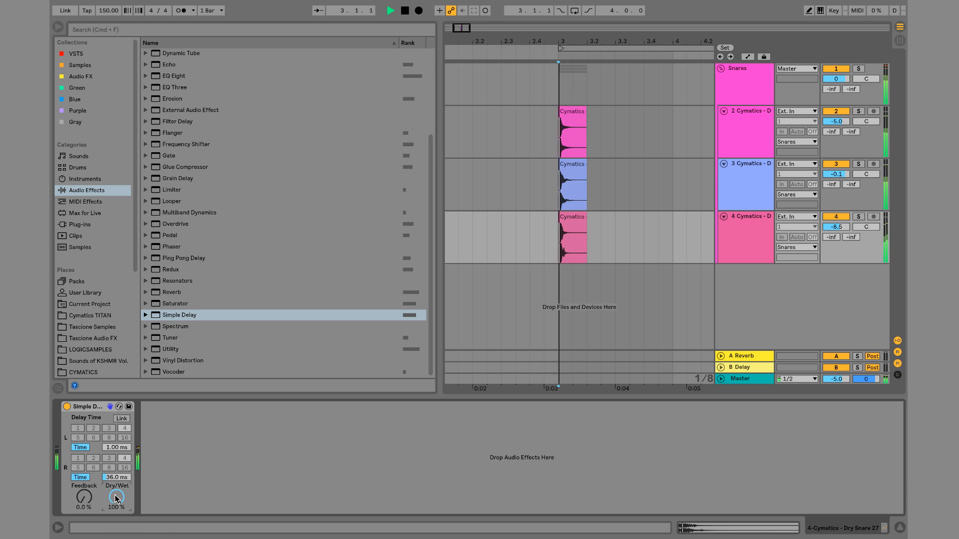
Play the layers repeatedly and raise the Dry Snare 27 track's volume to -3.8 dB.
key("space")
key("space")
key("space")
key("space")
key("space")
key("space")
key("space")
left_click_drag(836, 227, 836, 220)
key("space")
key("space")
key("space")
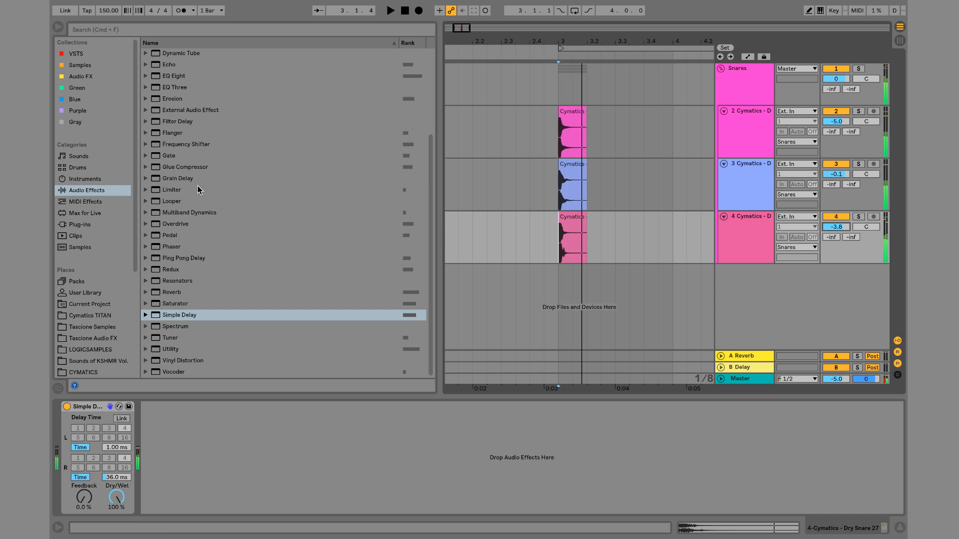
Add an EQ Eight to the Dry Snare 27 track and low-cut it with band 1 at 305 Hz and a Q of 0.18.
double_click(181, 77)
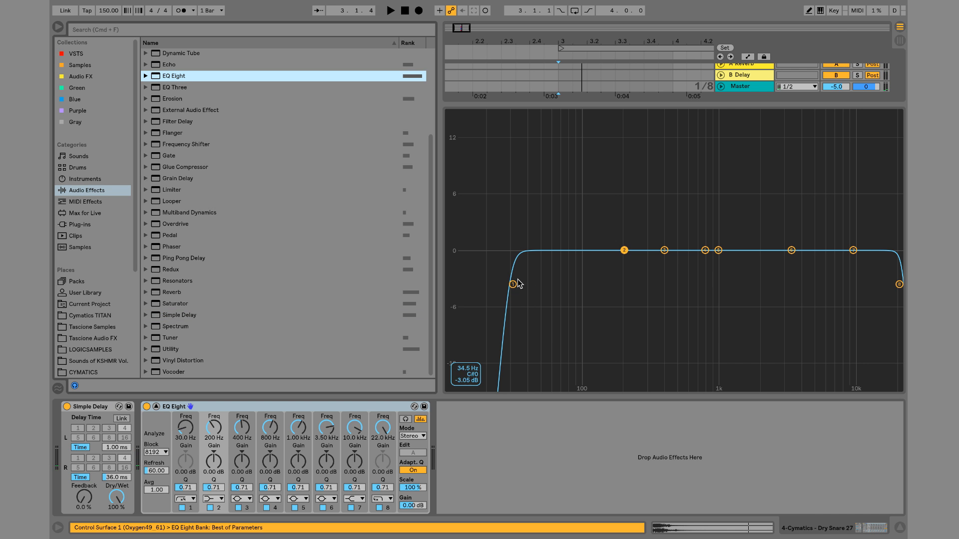
left_click_drag(512, 284, 649, 357)
key("space")
key("space")
key("space")
key("space")
key("space")
key("space")
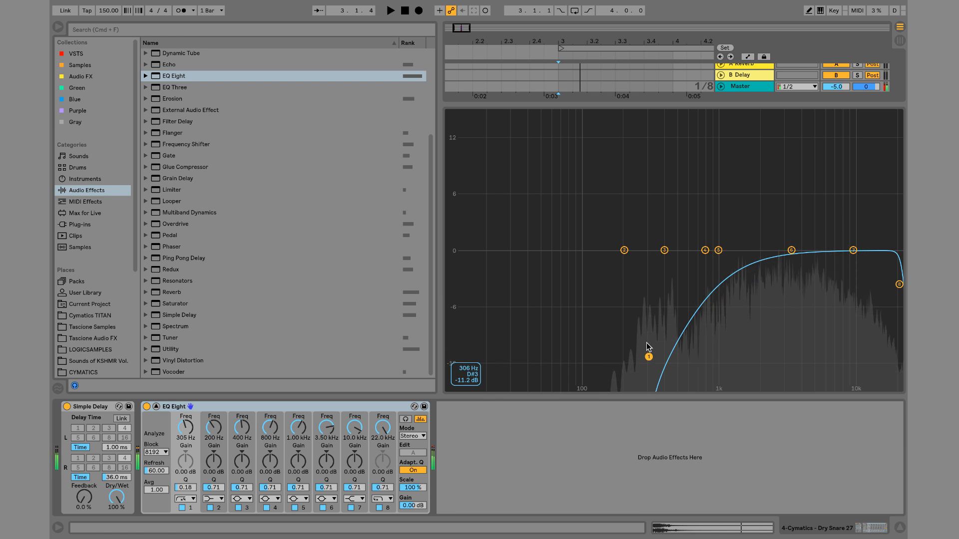
Boost the highs with EQ Eight's band 7 by 1.36 dB at 7.42 kHz.
key("space")
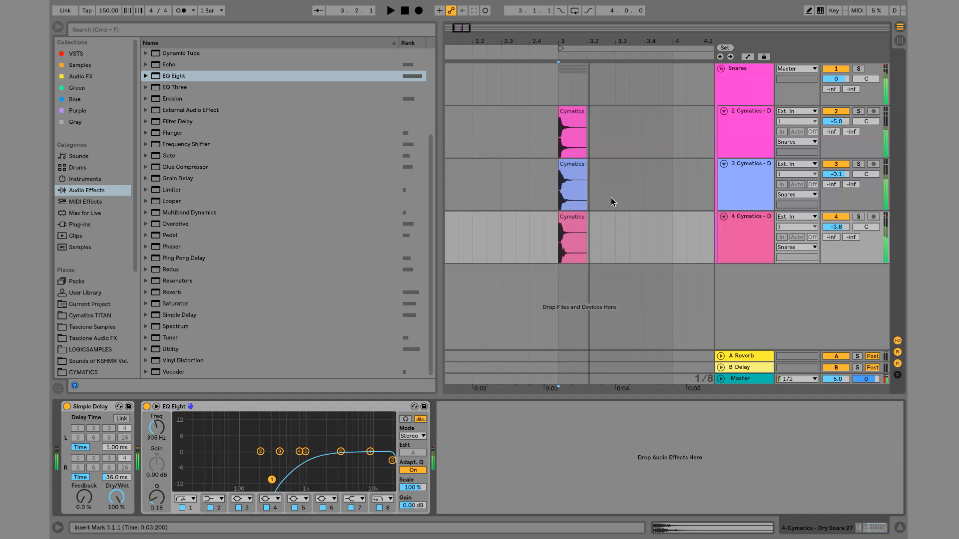
key("space")
mouse_move(370, 452)
left_mouse_down()
mouse_move(374, 413)
mouse_move(359, 432)
mouse_move(361, 448)
left_mouse_up()
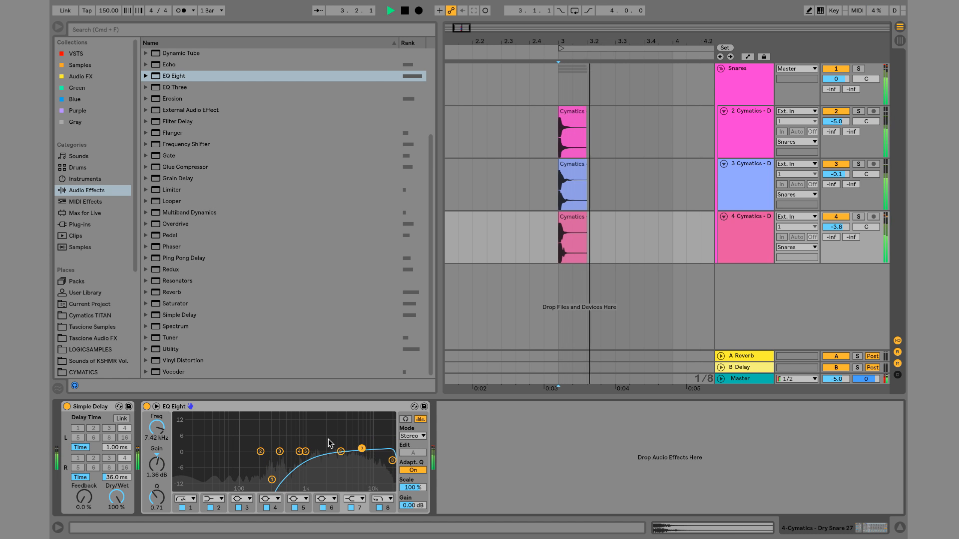
Compare the layers with and without the Dry Snare 27 track and set its volume to -9.0 dB during playback.
left_click(837, 217)
left_click(837, 217)
key("space")
key("space")
mouse_move(837, 222)
left_mouse_down()
mouse_move(834, 253)
mouse_move(836, 228)
left_mouse_up()
key("space")
key("space")
key("space")
key("space")
key("space")
key("space")
key("space")
key("space")
key("space")
key("space")
key("space")
key("space")
key("space")
key("space")
key("space")
key("space")
key("space")
key("space")
key("space")
key("space")
key("space")
key("space")
key("space")
key("space")
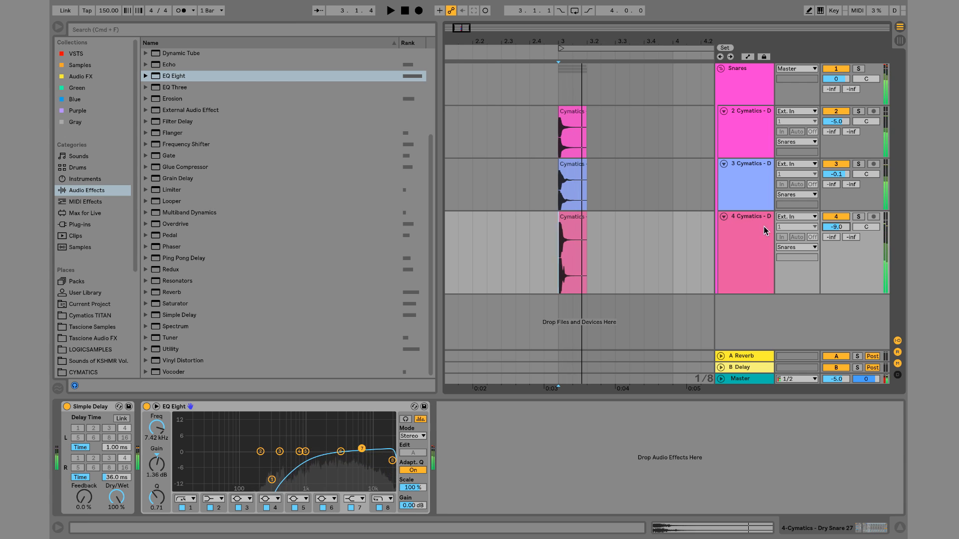
key("space")
Insert an audio track below Dry Snare 27 and add Vinyl Distortion to it with a crackle volume of 0.27.
left_click(758, 231)
key("super+t")
key("super+r")
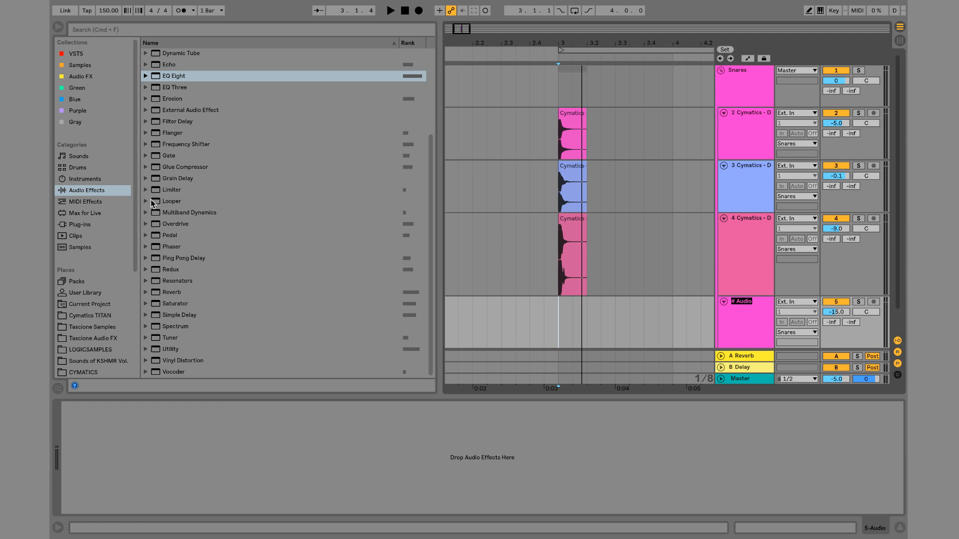
double_click(197, 361)
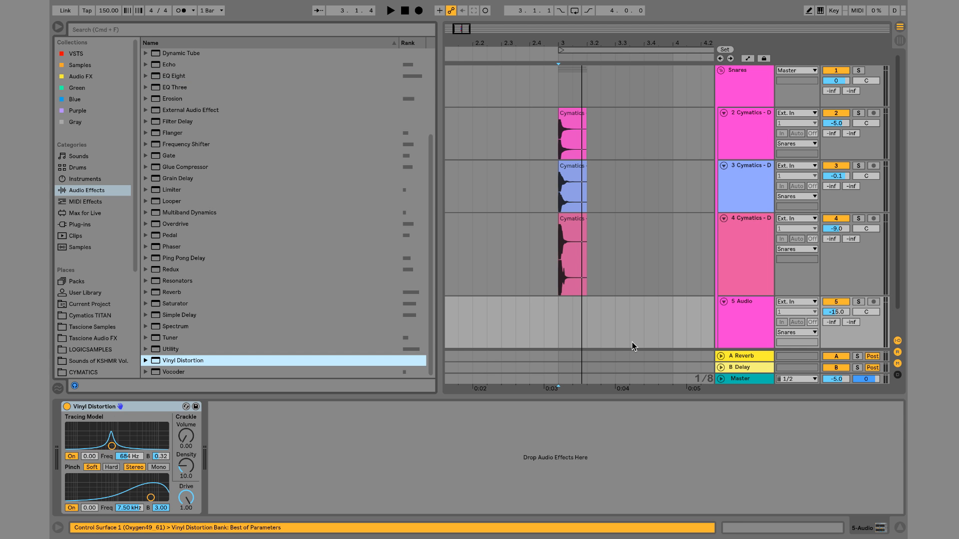
left_click_drag(186, 436, 186, 430)
Try to freeze and flatten the empty Vinyl Distortion track, and undo it.
right_click(742, 319)
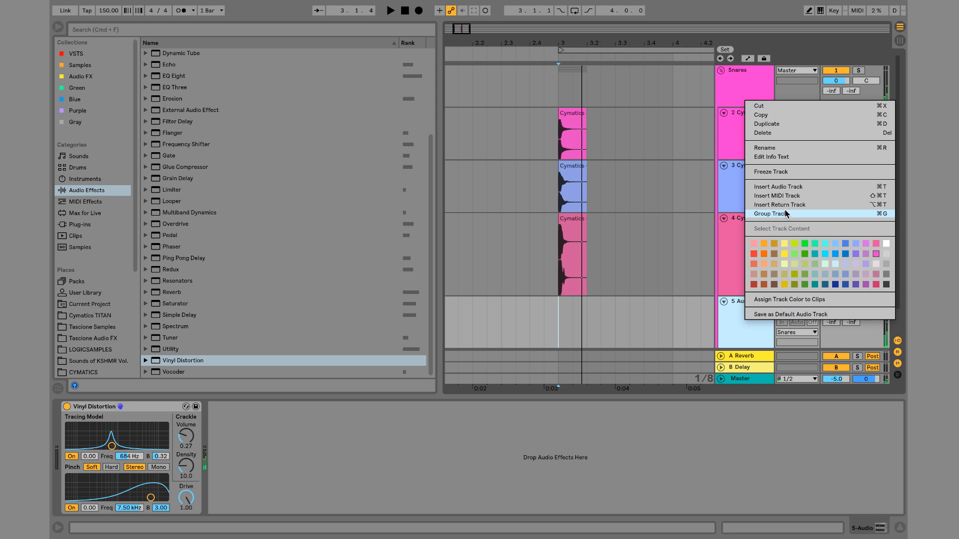
left_click(779, 173)
right_click(736, 309)
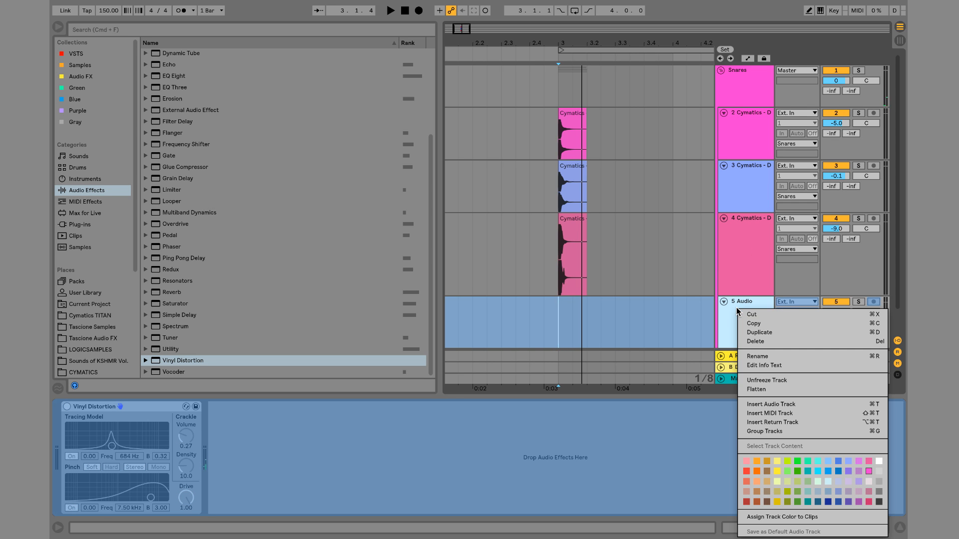
left_click(755, 390)
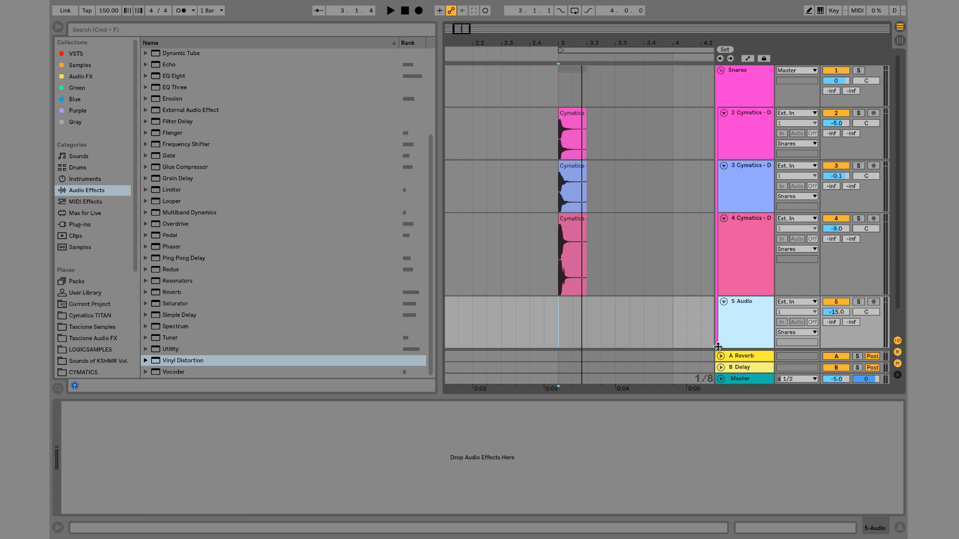
key("super+z")
key("super+z")
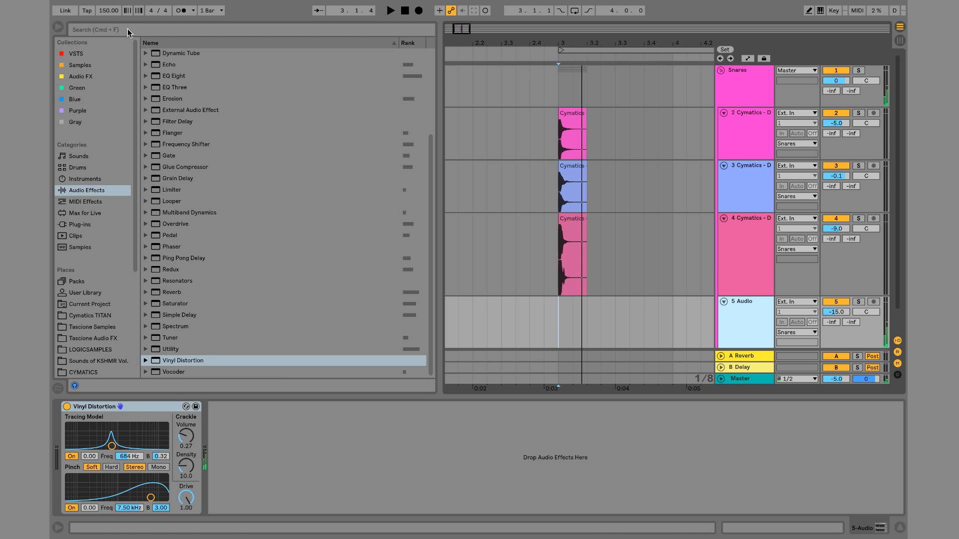
Copy the Dry Snare 27 clip onto the Vinyl Distortion track at bar 3, and freeze and flatten that track.
left_click_drag(562, 220, 561, 330)
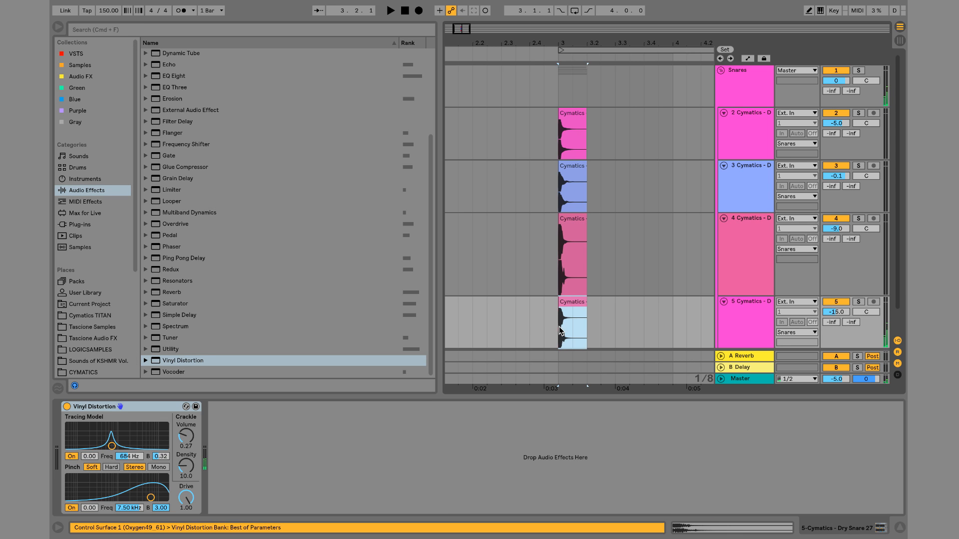
right_click(752, 315)
left_click(776, 388)
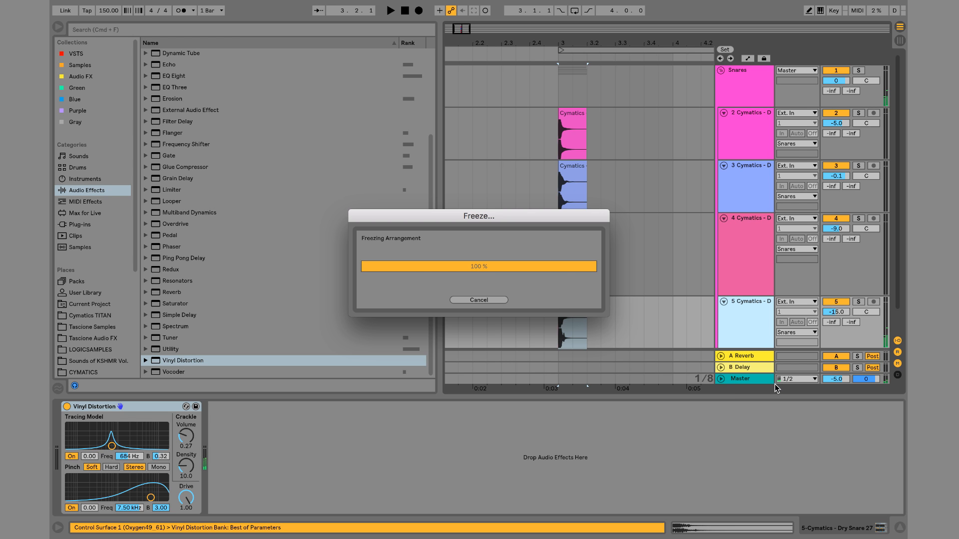
right_click(740, 330)
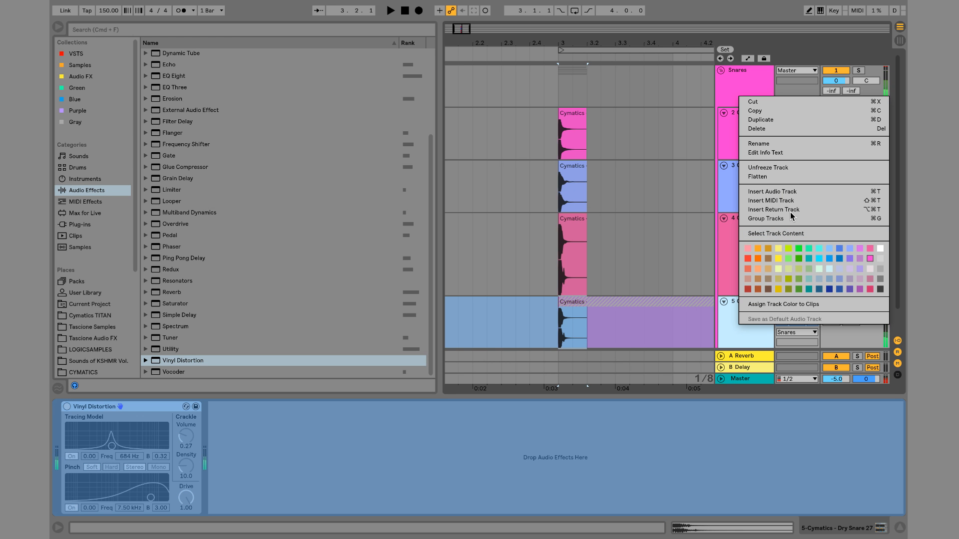
left_click(778, 179)
Move the freeze-tail crackle clip back to bar 3, replacing the snare copy, and cut off everything after 3.2.
scroll(603, 325, "right", 5)
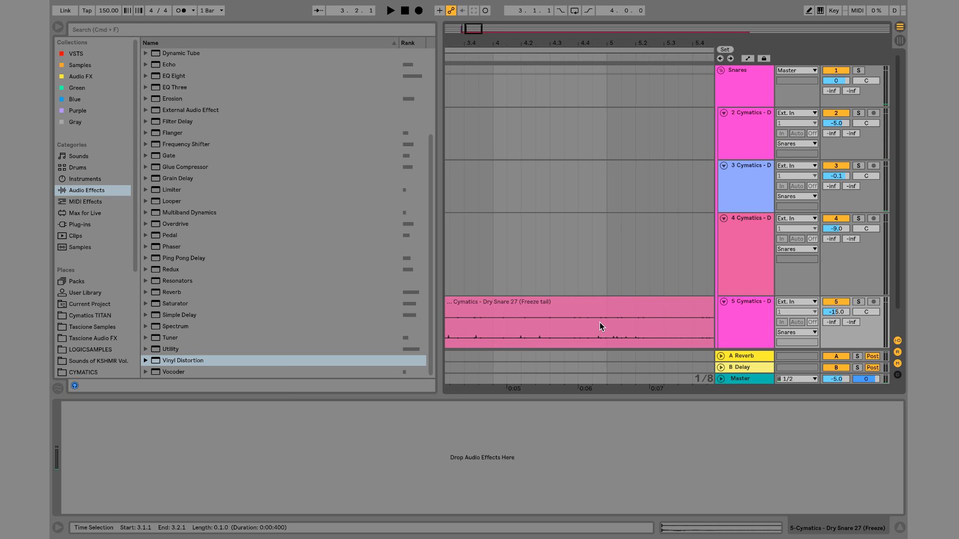
mouse_move(579, 38)
left_mouse_down()
mouse_move(578, 3)
mouse_move(582, 43)
left_mouse_up()
scroll(636, 240, "left", 5)
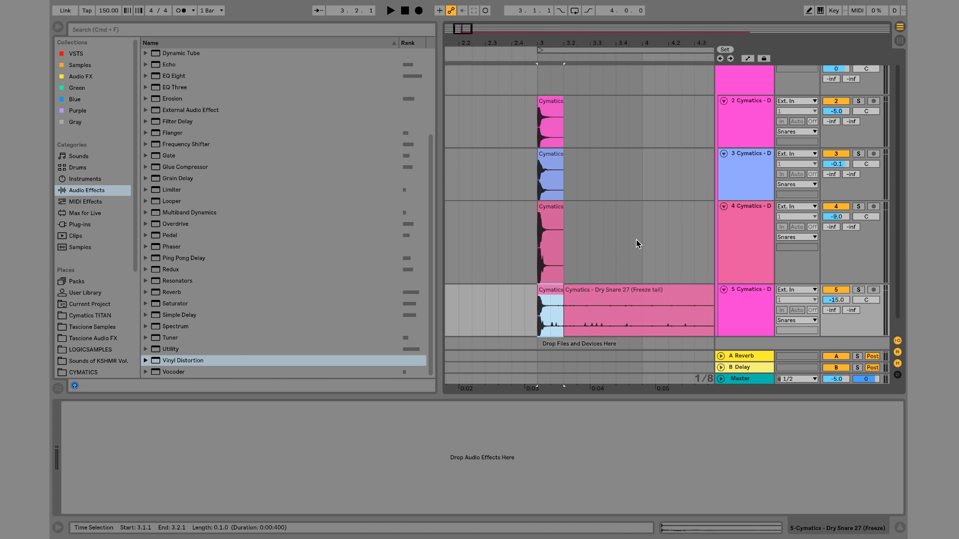
left_click_drag(614, 292, 564, 287)
left_click(574, 314)
key("super+e")
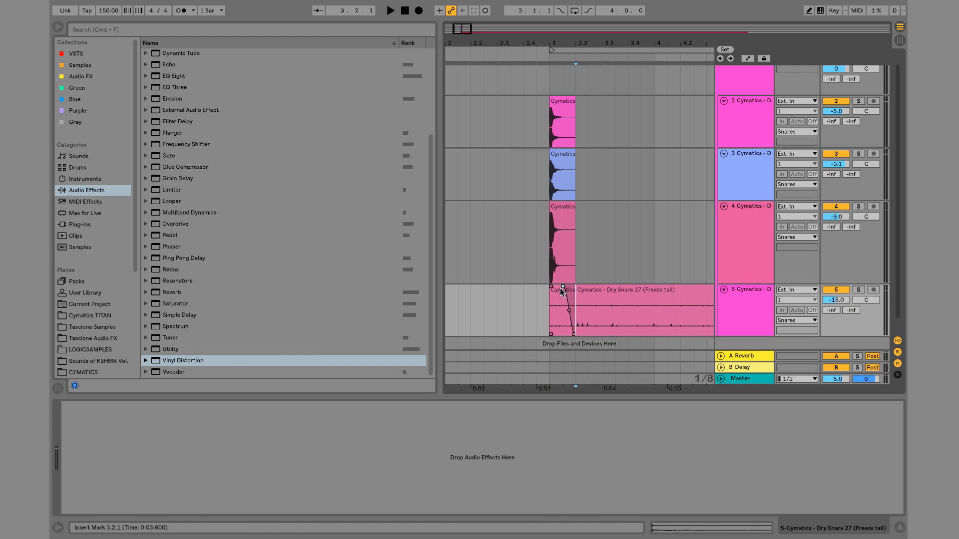
left_click(589, 290)
key("Delete")
Give the crackle clip a long curved fade-out starting near its beginning and listen to it with the snares.
key("space")
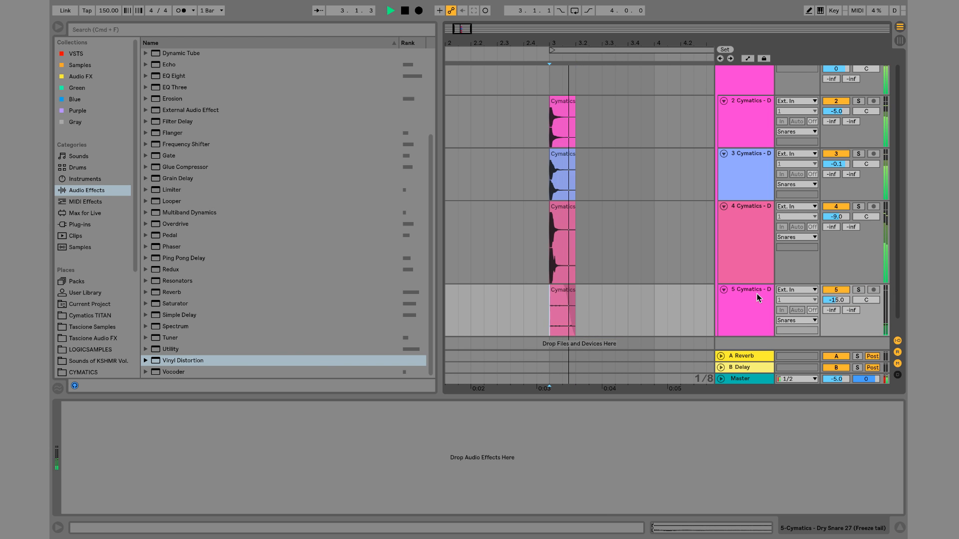
left_click(559, 289)
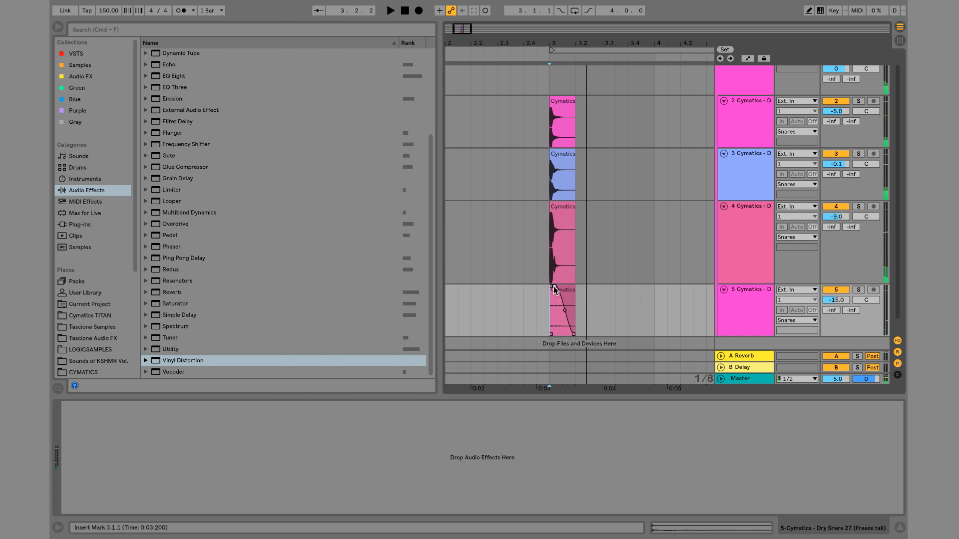
left_click_drag(564, 311, 561, 319)
key("space")
key("space")
key("space")
key("space")
Raise the crackle track's volume to 0.6 dB while playing the layers.
left_click_drag(836, 300, 836, 272)
key("space")
key("space")
key("space")
key("space")
key("space")
key("space")
key("space")
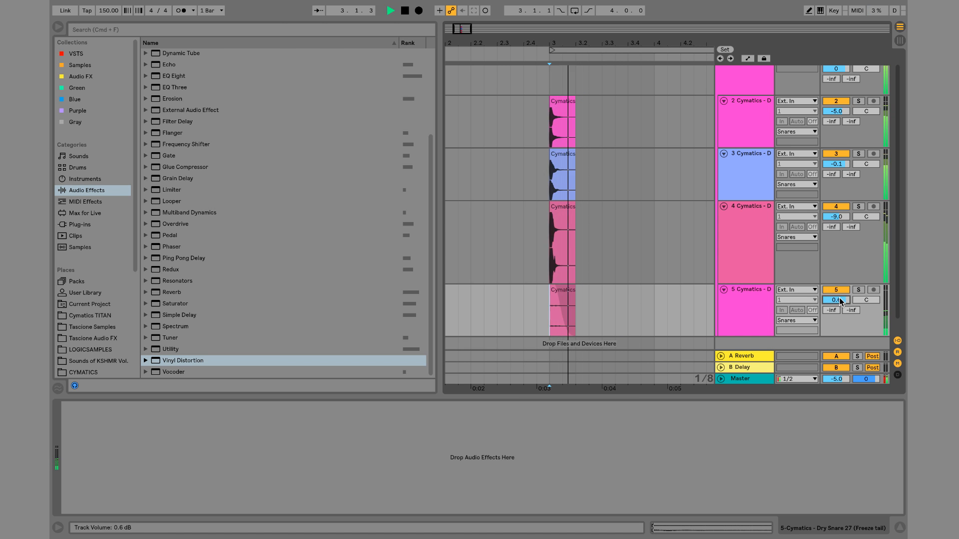
key("space")
key("space")
key("space")
key("space")
key("space")
Set the crackle clip's gain to 6.69 dB and listen to the result.
double_click(562, 318)
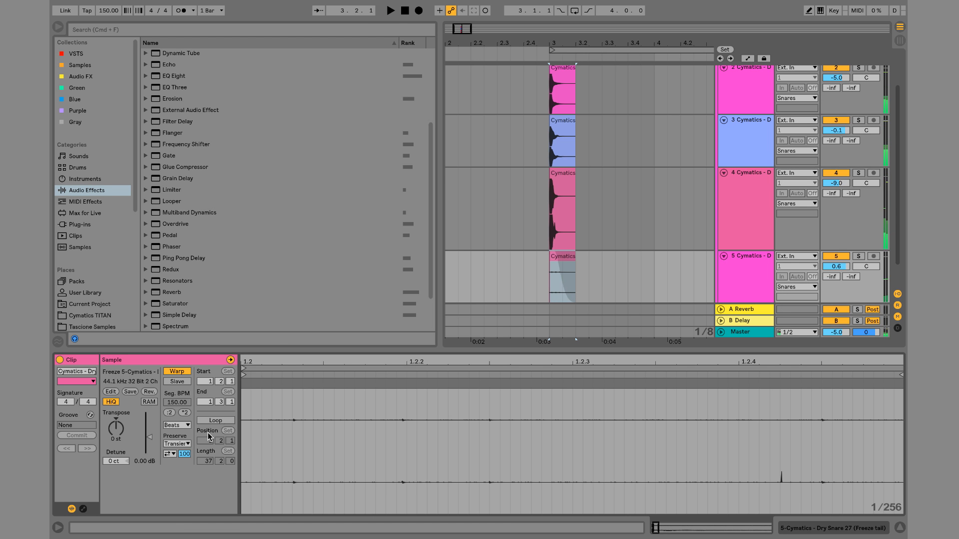
left_click_drag(147, 442, 148, 435)
key("space")
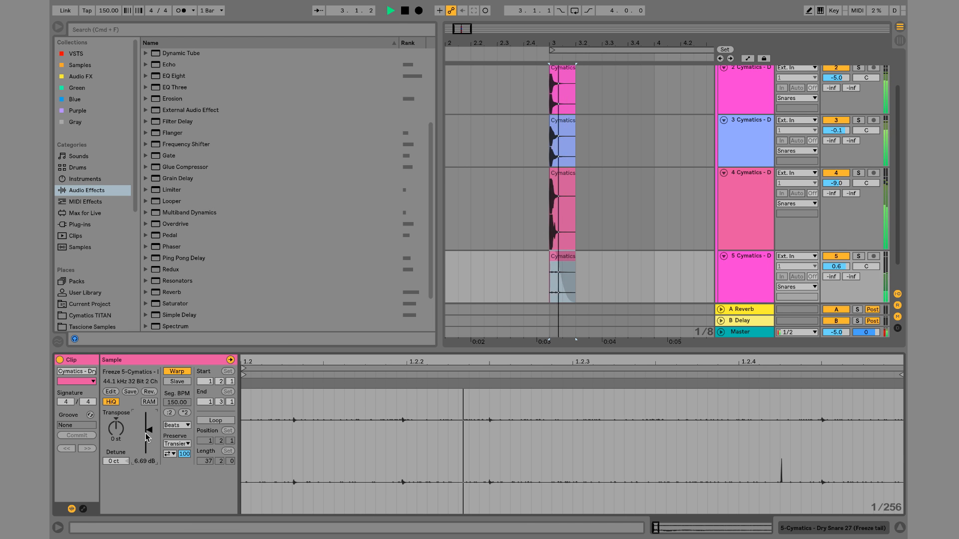
key("space")
key("space")
key("space")
key("shift+Tab")
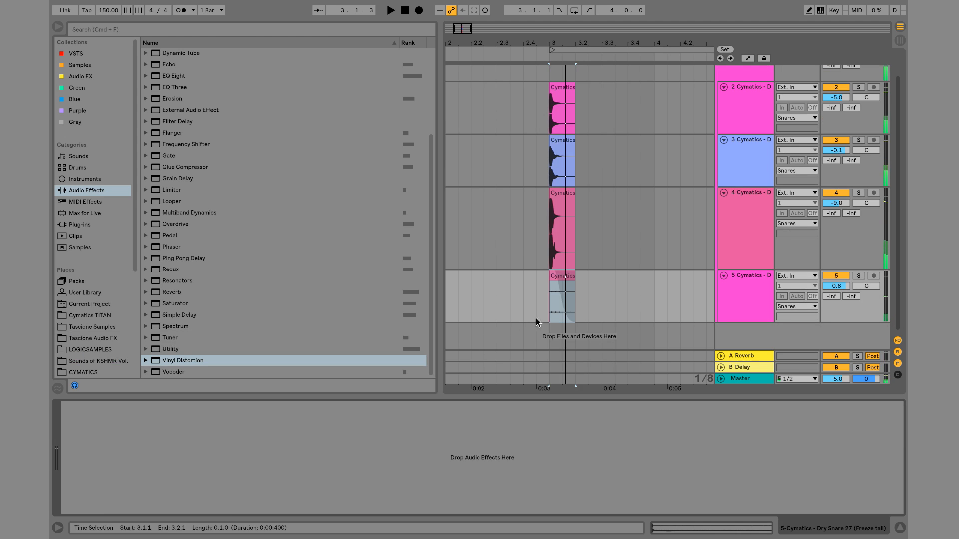
Bend the crackle clip's fade-out curve into a steeper drop while playing the layers.
key("space")
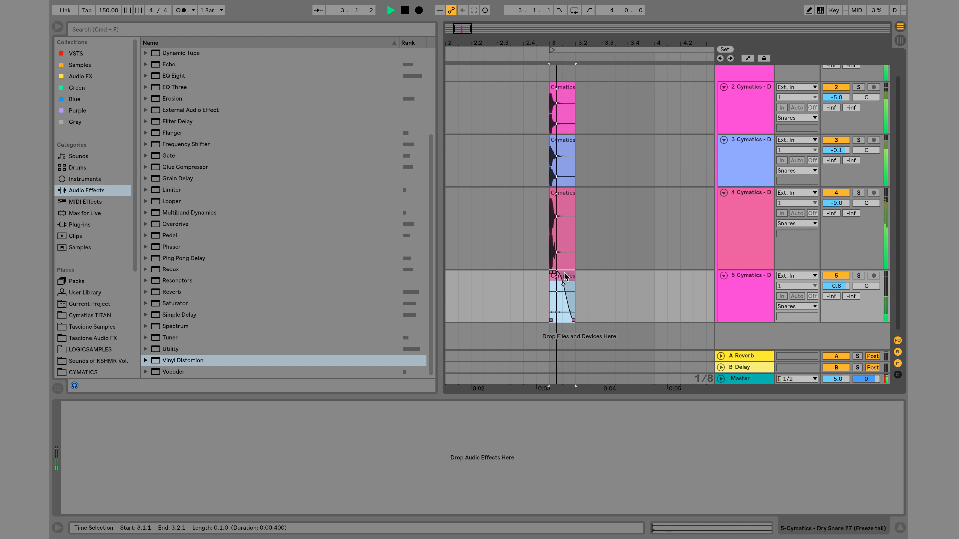
left_click_drag(562, 284, 562, 297)
key("space")
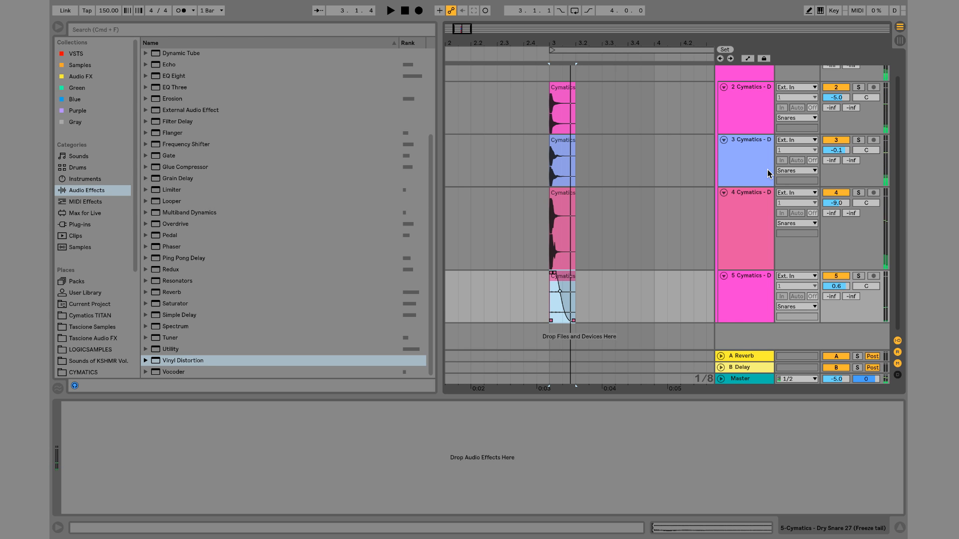
Mute the crackle track and delete its clip.
left_click(544, 222)
key("space")
left_click(836, 276)
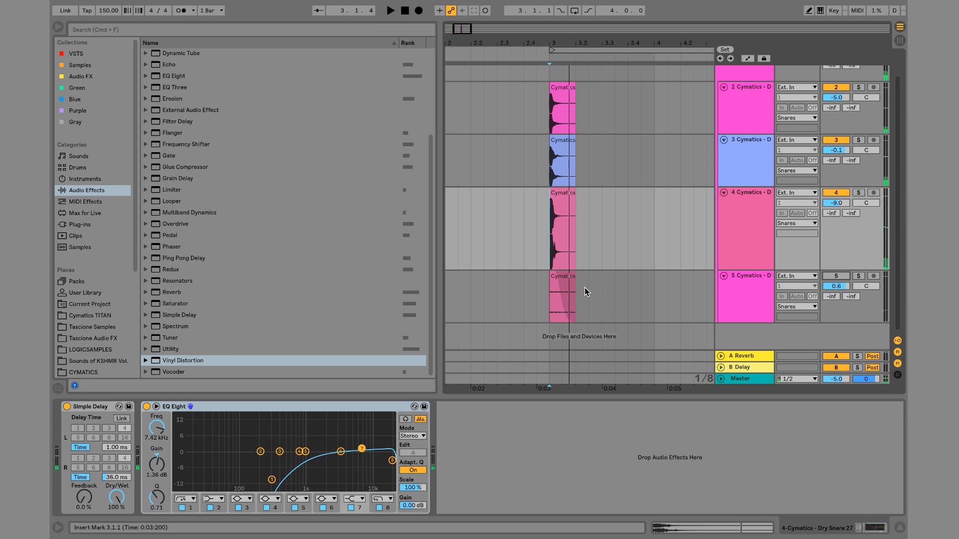
left_click(557, 277)
key("Delete")
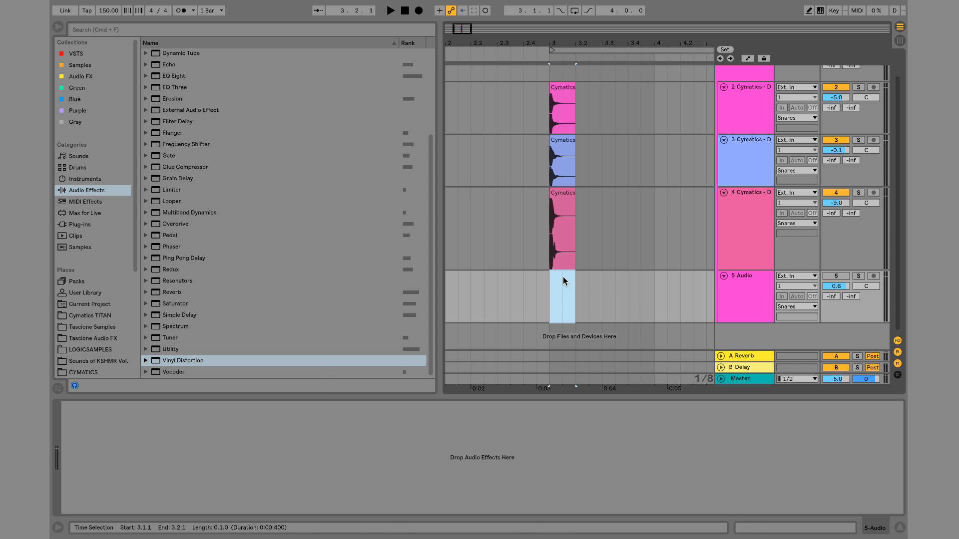
Rename the Dry Snare 18 track as "Tone".
left_click(559, 225)
left_click(761, 130)
key("super+r")
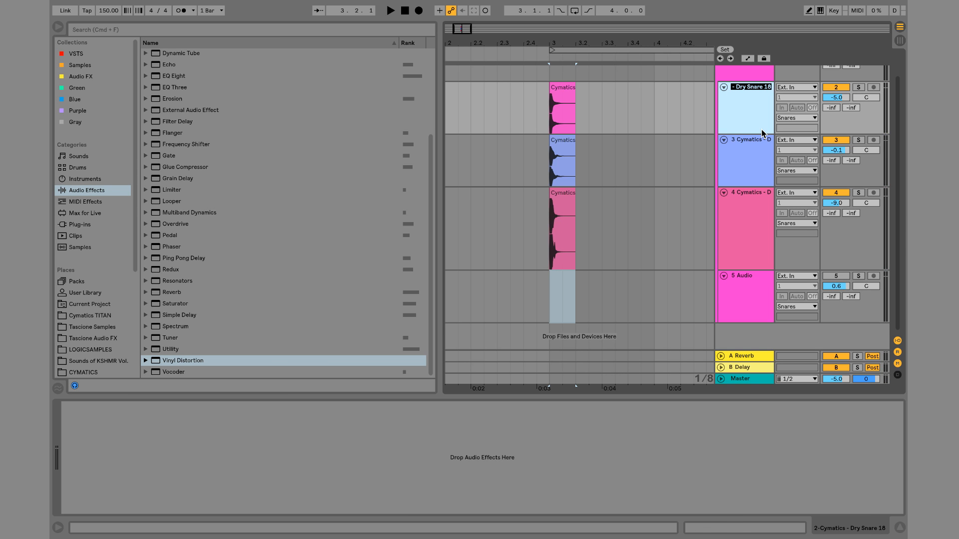
type("Tonal")
key("BackSpace")
key("BackSpace")
type("e")
key("Tab")
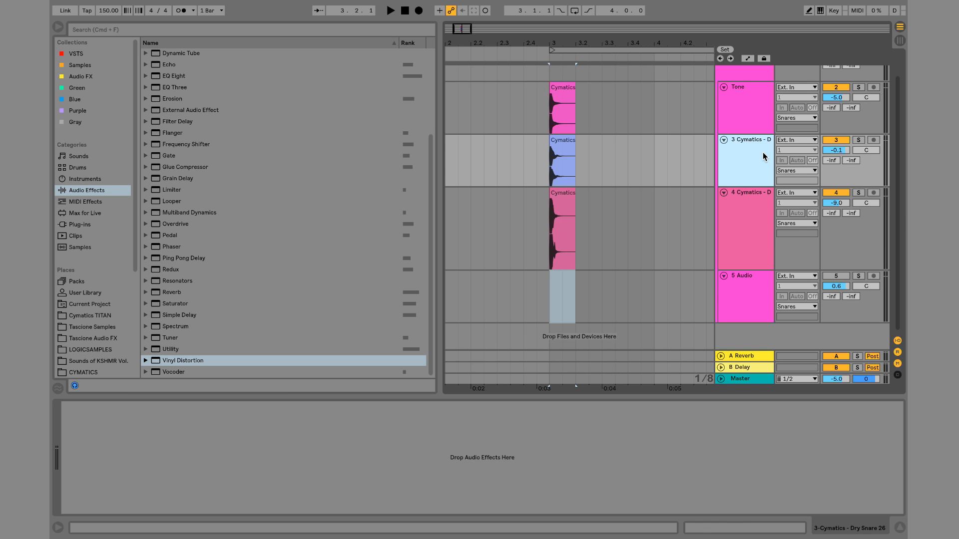
Rename the Dry Snare 26 track as "Body" and the Dry Snare 27 track as "High end".
type("Body")
left_click(757, 190)
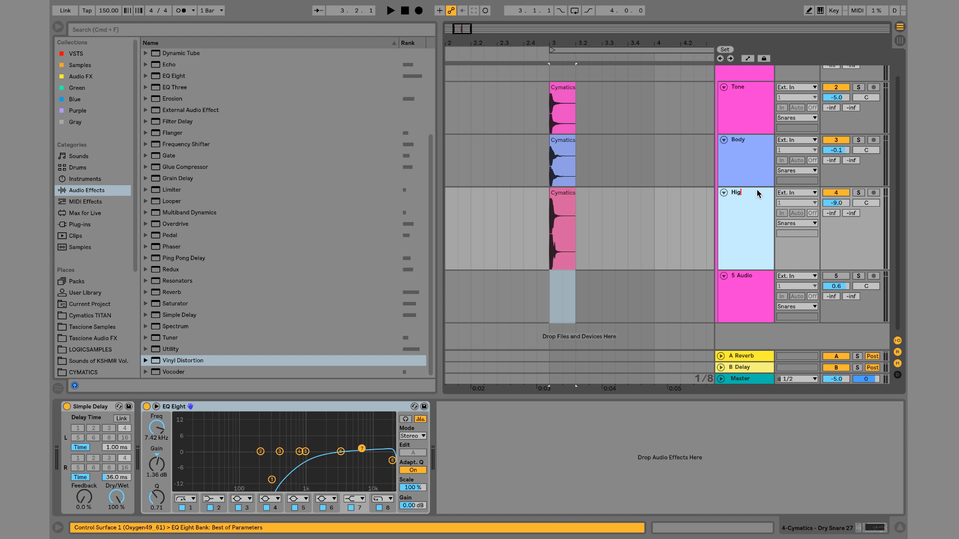
type("High end")
left_click(751, 116)
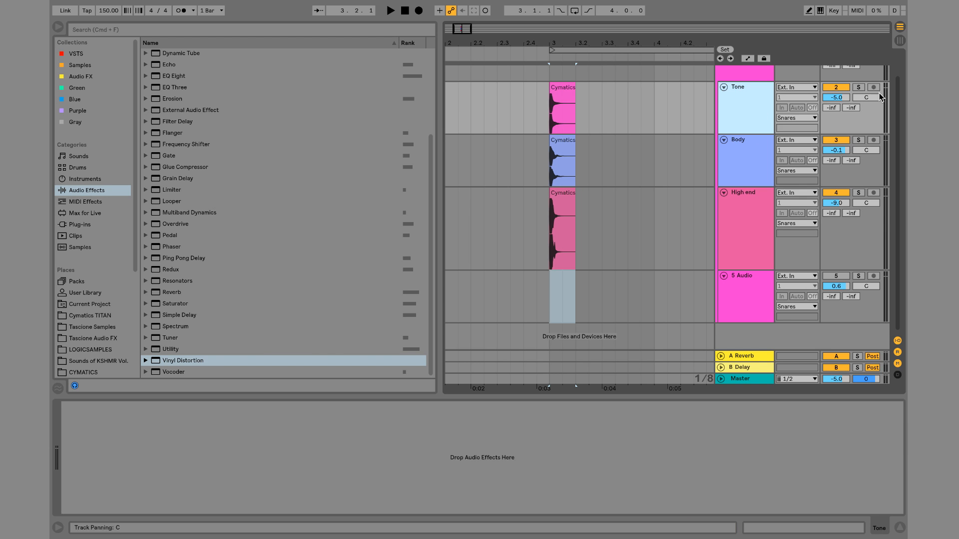
Solo the Tone track, play it on its own and open its clip's sample settings.
left_click(854, 87)
key("space")
key("space")
double_click(565, 87)
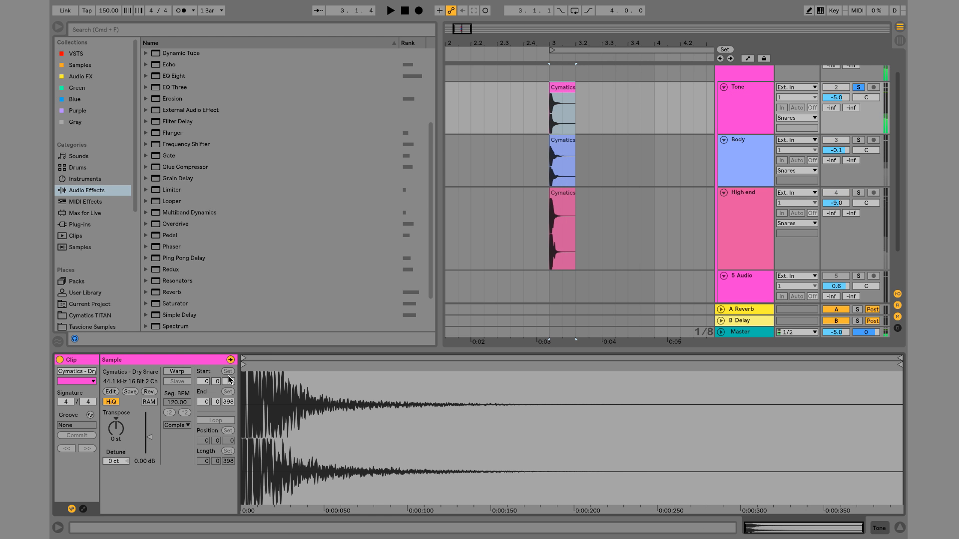
key("space")
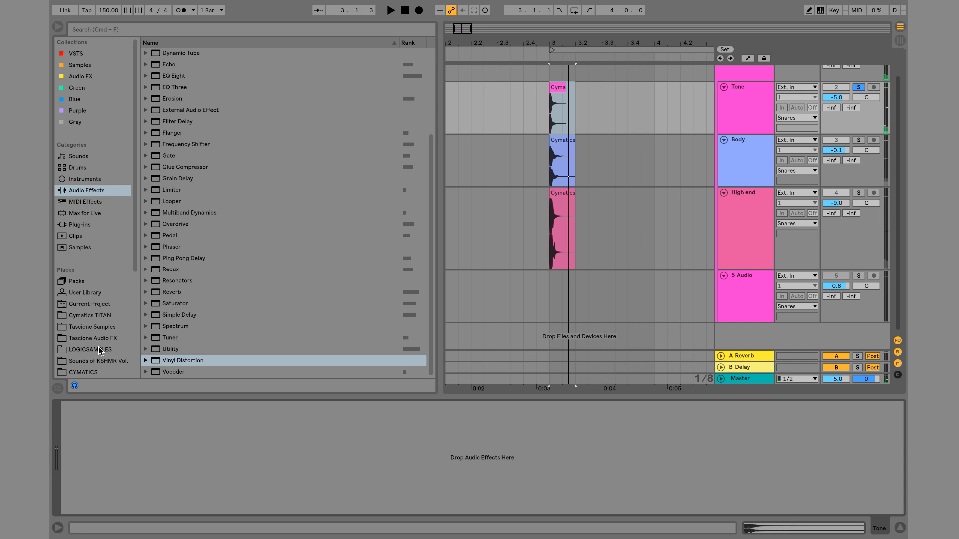
Search the CYMATICS sample folder for "perc".
left_click(100, 350)
left_click(157, 29)
type("perc")
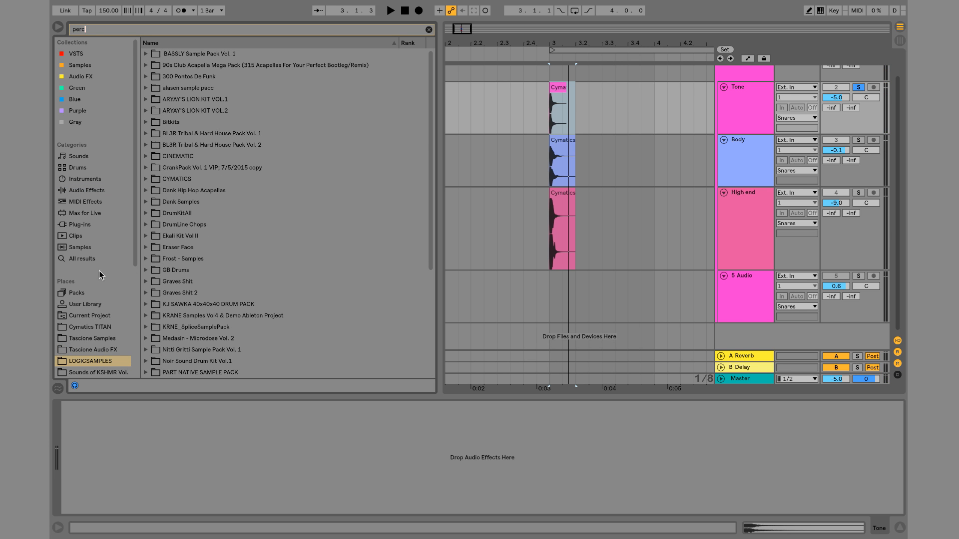
scroll(99, 275, "down", 3)
left_click(101, 316)
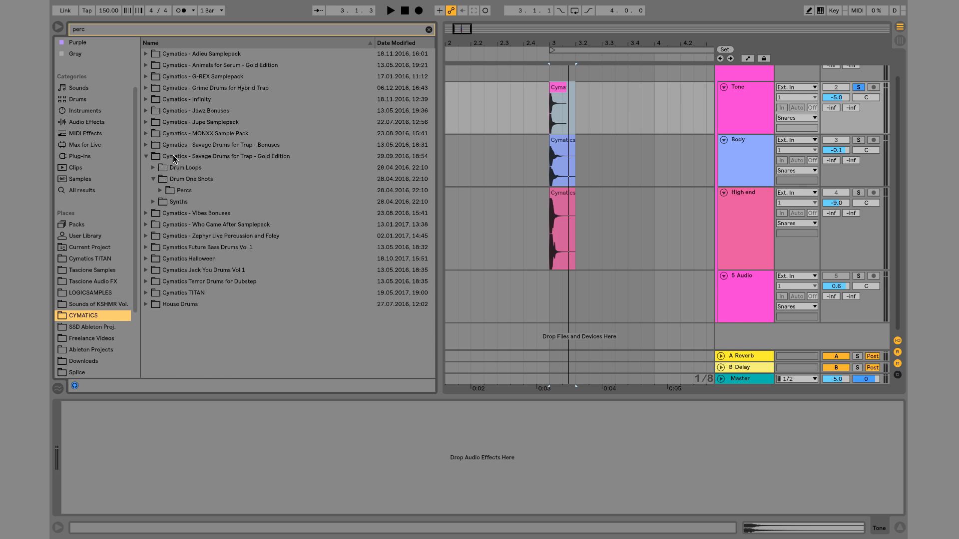
Audition the High Percs one-shots one after another in the Cymatics - Savage Drums for Trap - Gold Edition pack, through High Perc 16.
left_click(160, 189)
key("Down")
key("Right")
key("Down")
key("Down")
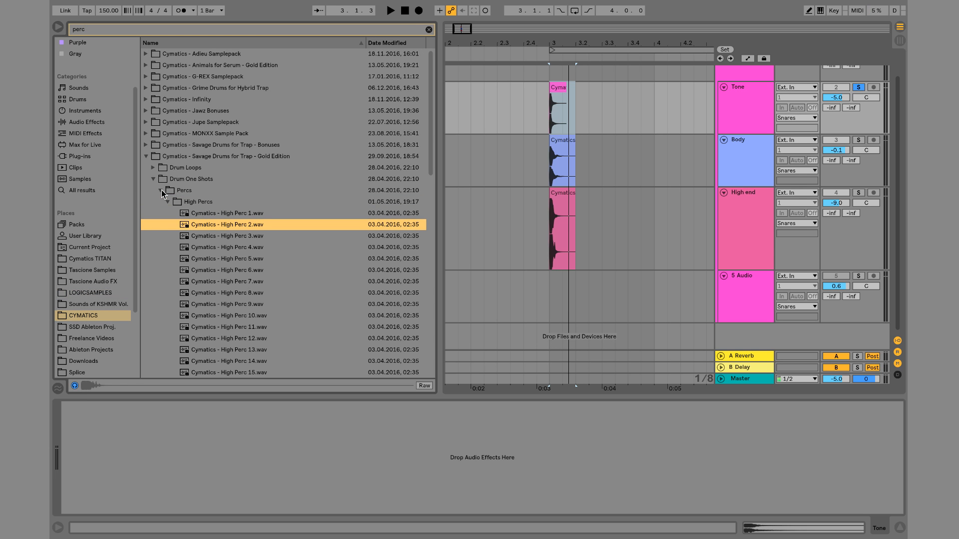
key("Down")
key("Down")
key("Down")
key("Down")
key("Down")
key("Down")
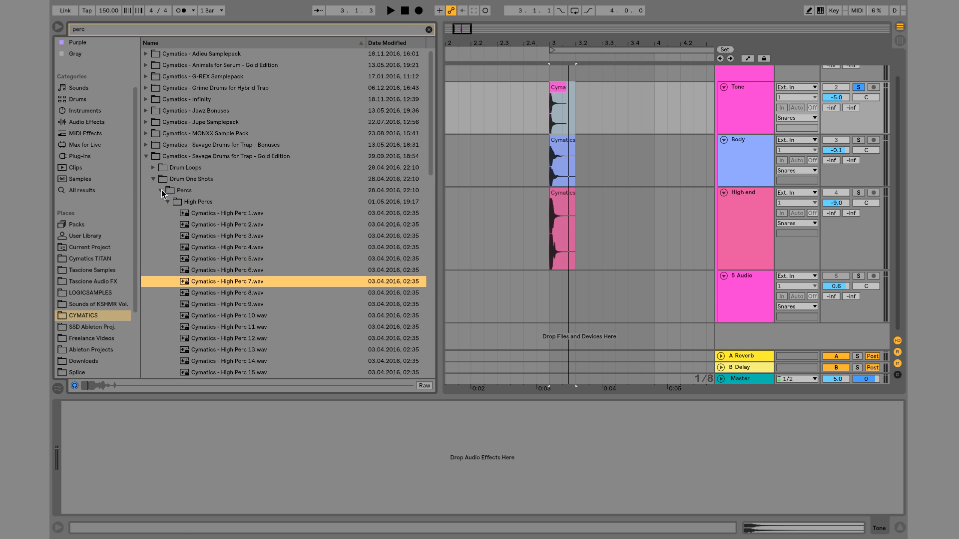
key("Down")
key("Down")
key("Down")
key("Down")
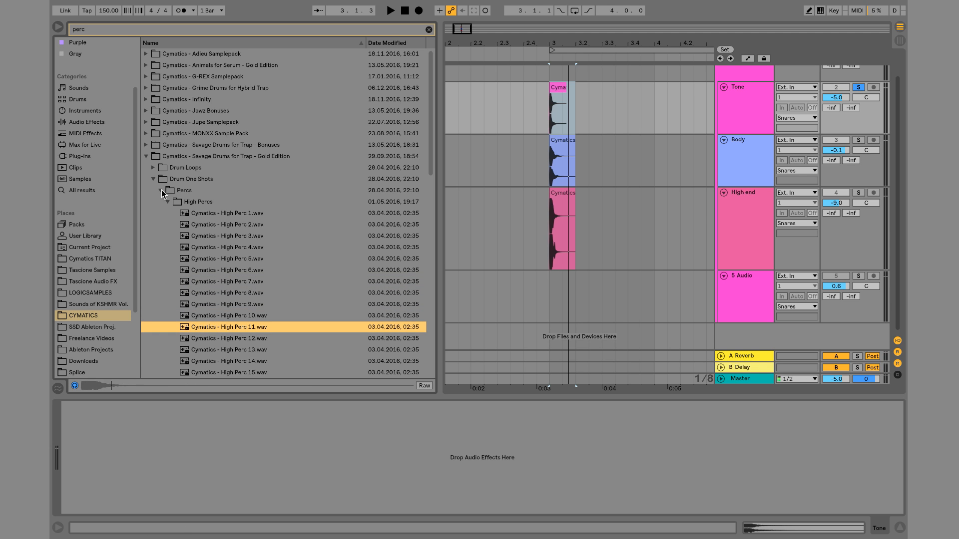
key("Down")
key("Down")
key("Down")
key("Down")
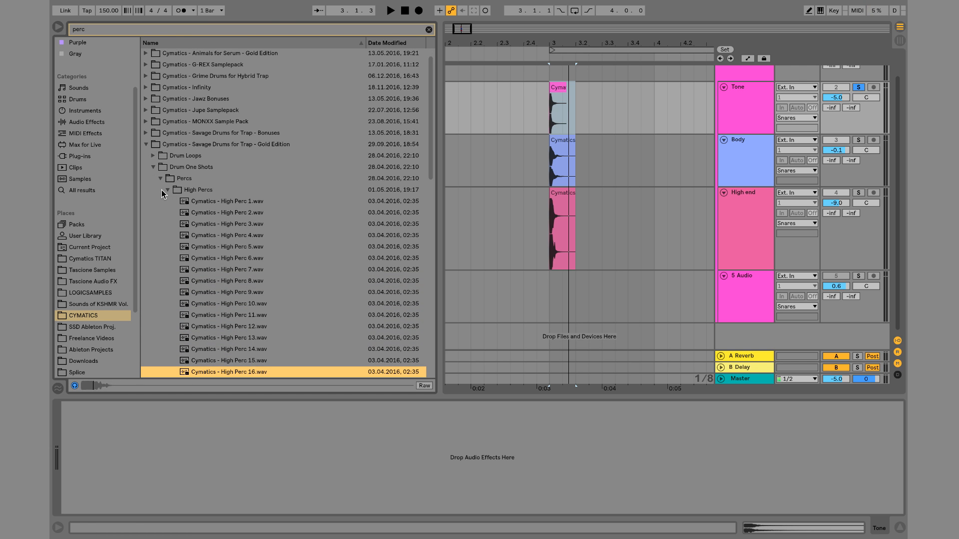
Collapse the High Percs folder and look through the Cymatics - Zephyr Live Percussion and Foley pack for percussion.
key("Left")
key("Left")
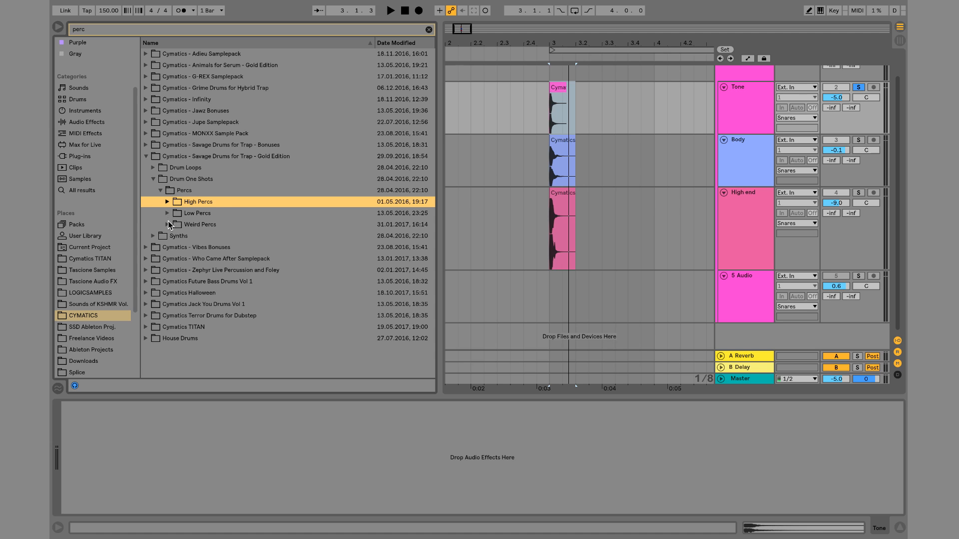
left_click(148, 271)
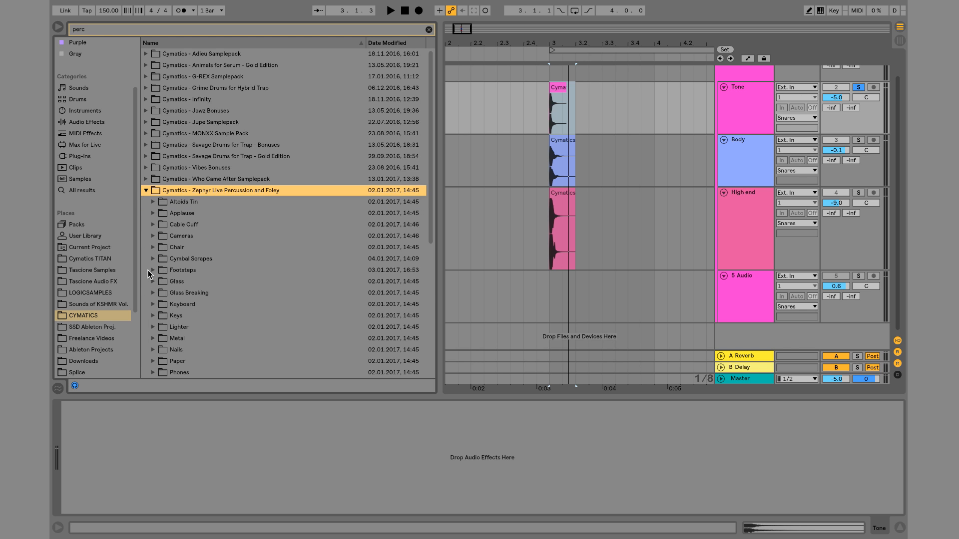
key("Down")
key("Left")
key("Left")
key("Up")
key("Up")
key("Up")
key("Up")
key("Up")
key("Up")
key("Up")
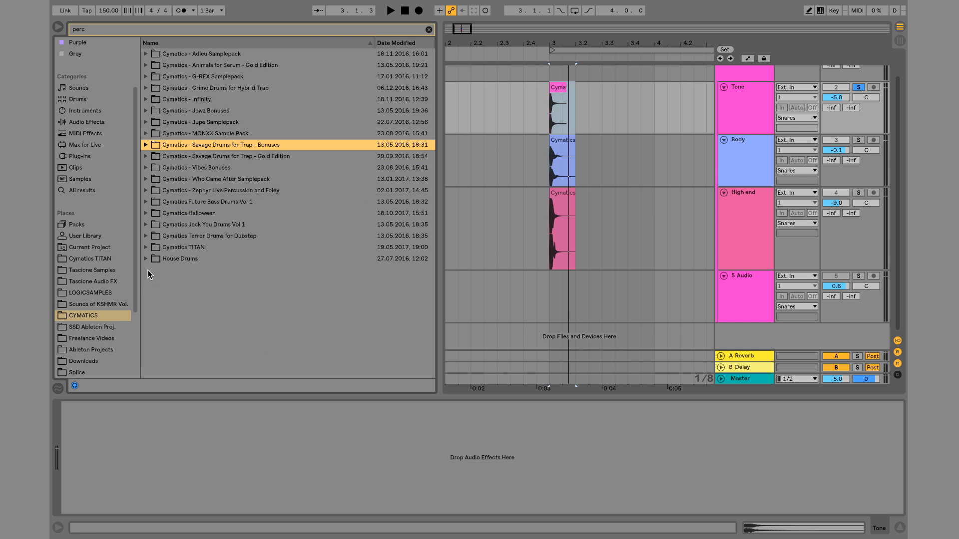
Audition the Jupe Perc samples in the Cymatics - Jupe Samplepack.
key("Down")
key("Right")
key("Down")
key("Down")
key("Down")
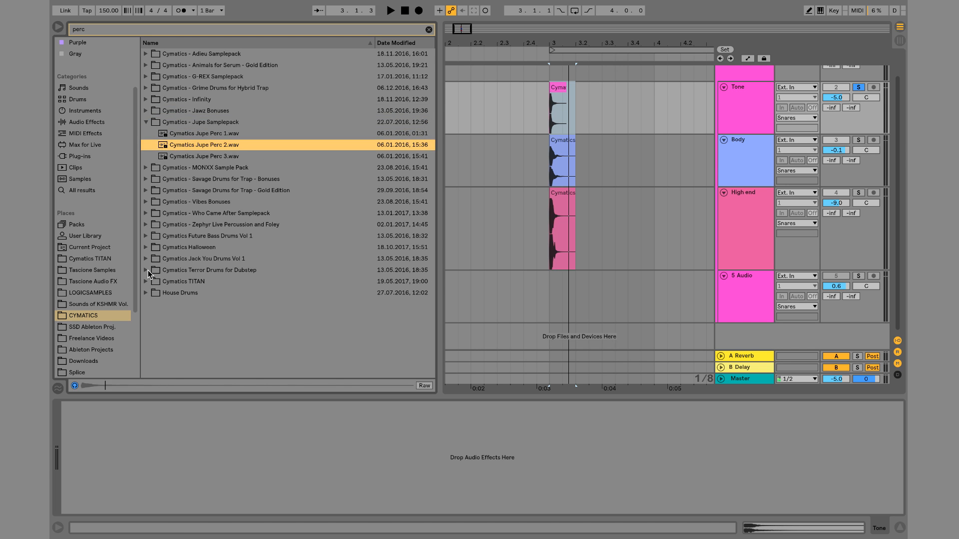
key("Up")
key("Up")
key("Up")
key("Up")
key("Up")
key("Up")
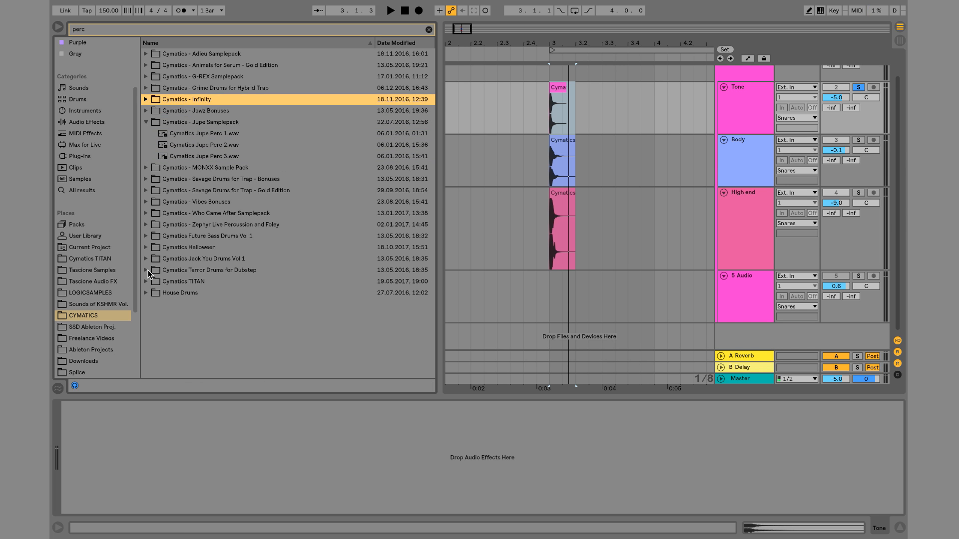
Expand the Percs one-shots in Cymatics - Grime Drums for Hybrid Trap and audition the first few Grime Perc samples.
key("Right")
key("Down")
key("Right")
key("Down")
key("Up")
key("Up")
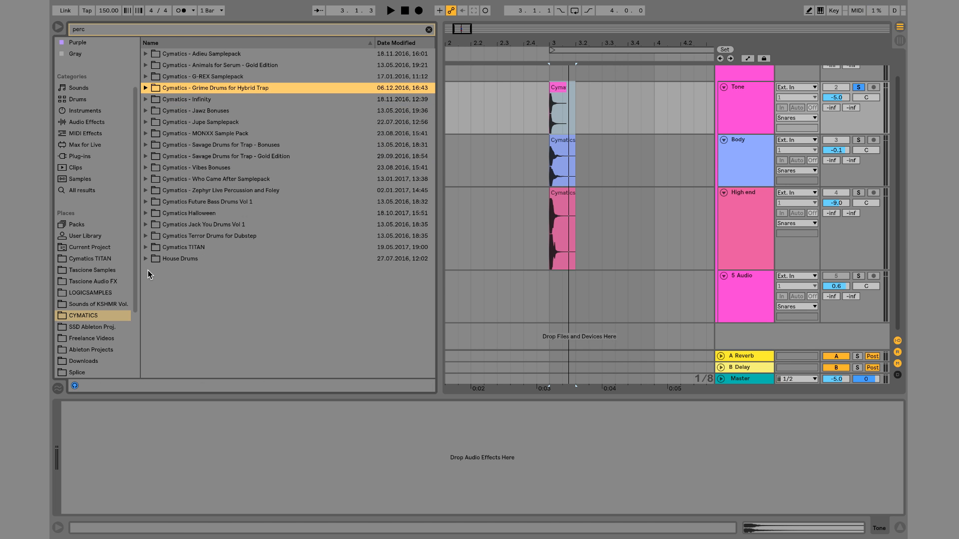
key("Down")
key("Left")
key("Down")
key("Right")
key("Down")
key("Right")
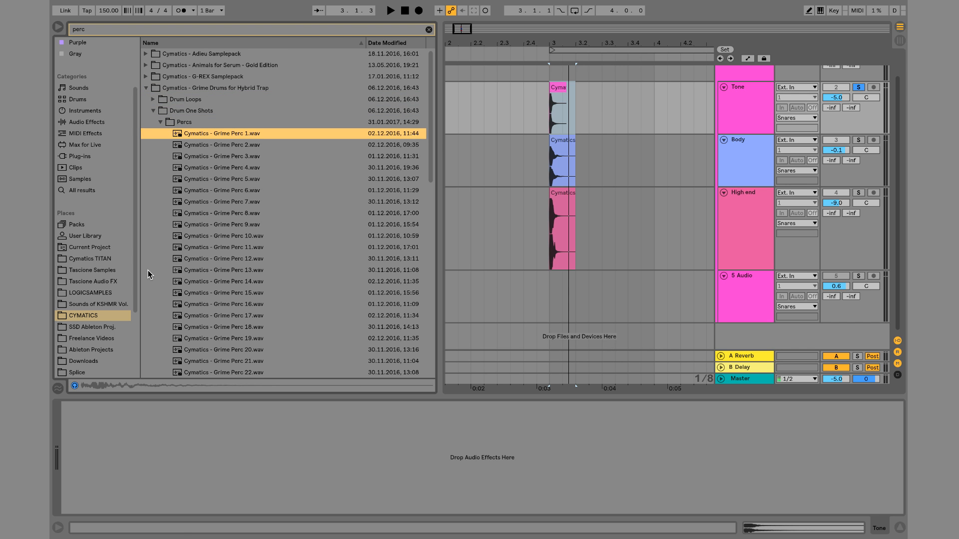
key("Down")
key("Down")
key("Down")
key("Down")
key("Up")
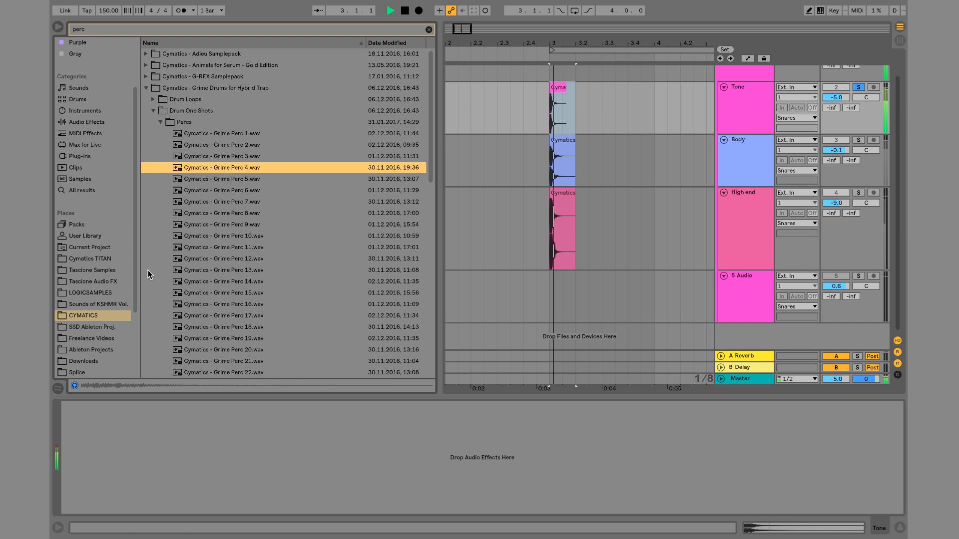
Replace the Tone track's clip with Cymatics - Grime Perc 4.wav at the start of bar 3.
left_click_drag(237, 170, 590, 89)
left_click(564, 91)
key("Delete")
left_click(555, 114)
scroll(830, 117, "up", 1)
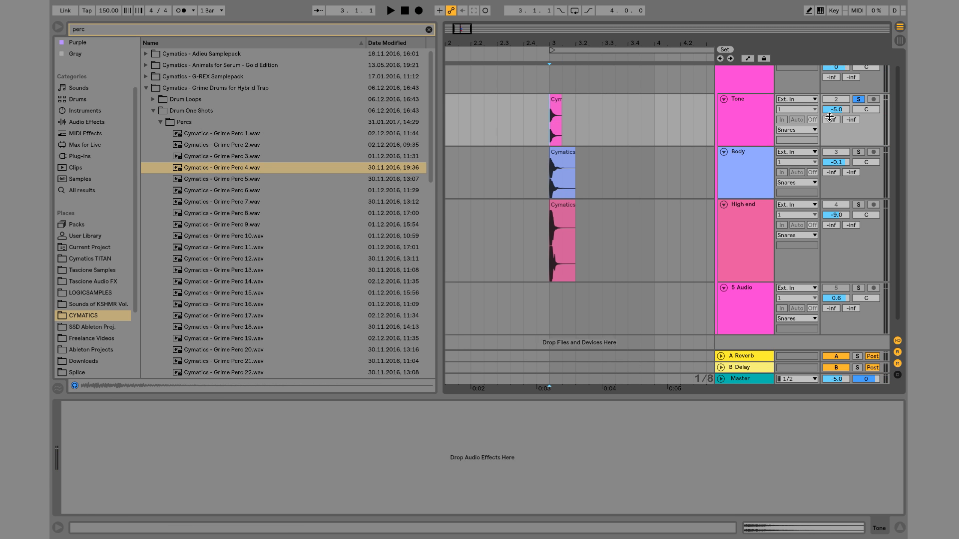
Solo the whole Snares group instead of the Tone track and play the layers together.
scroll(831, 107, "up", 1)
key("space")
key("space")
key("space")
key("space")
key("space")
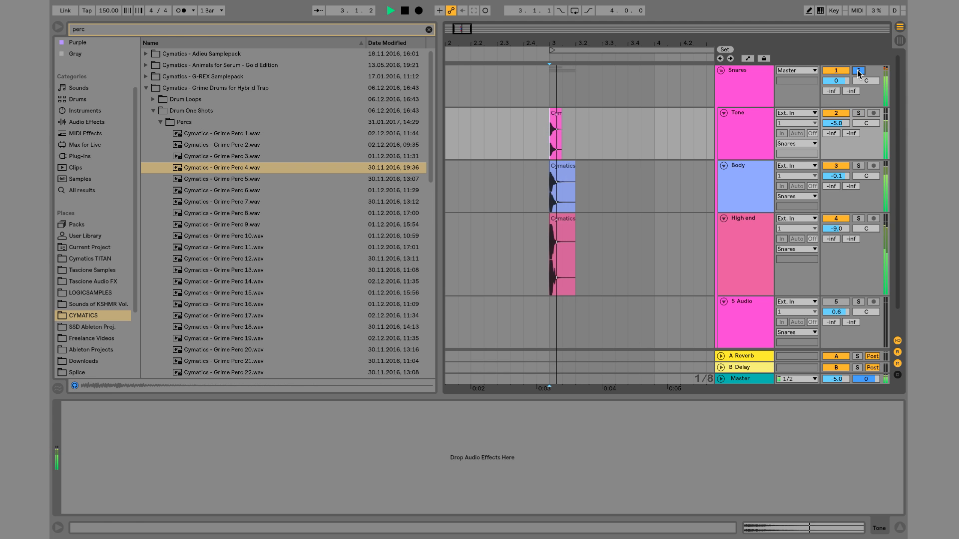
key("space")
Set the Tone track's volume to 6.0 dB and replay the layered snare.
left_click_drag(839, 124, 839, 102)
key("space")
key("space")
key("space")
key("space")
key("space")
key("space")
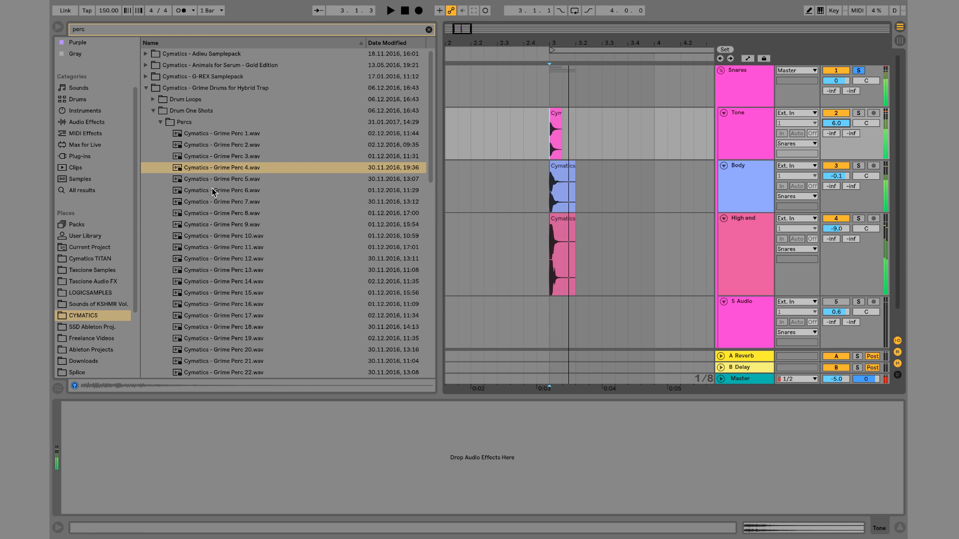
Clear the sample search, add the Reverb audio effect to the Tone track and play it.
left_click(92, 123)
left_click(428, 29)
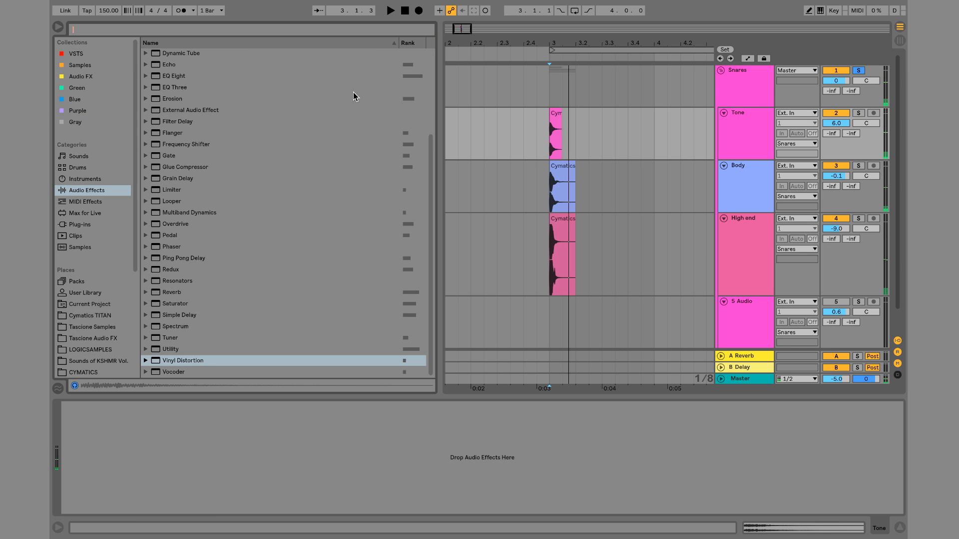
double_click(175, 294)
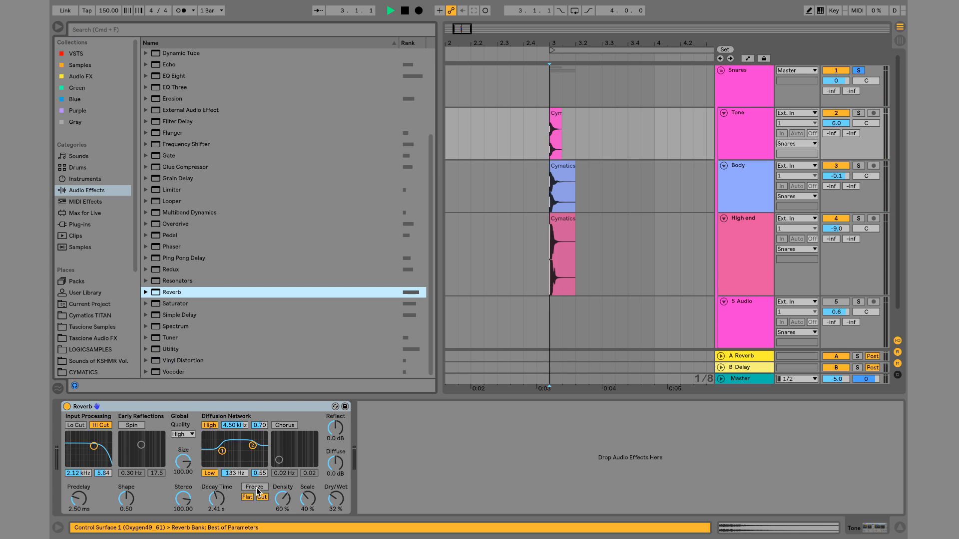
key("space")
key("space")
Set the Tone reverb's Dry/Wet to 28% and replay the layers.
left_click_drag(335, 499, 336, 501)
key("space")
key("space")
key("space")
key("space")
key("space")
key("space")
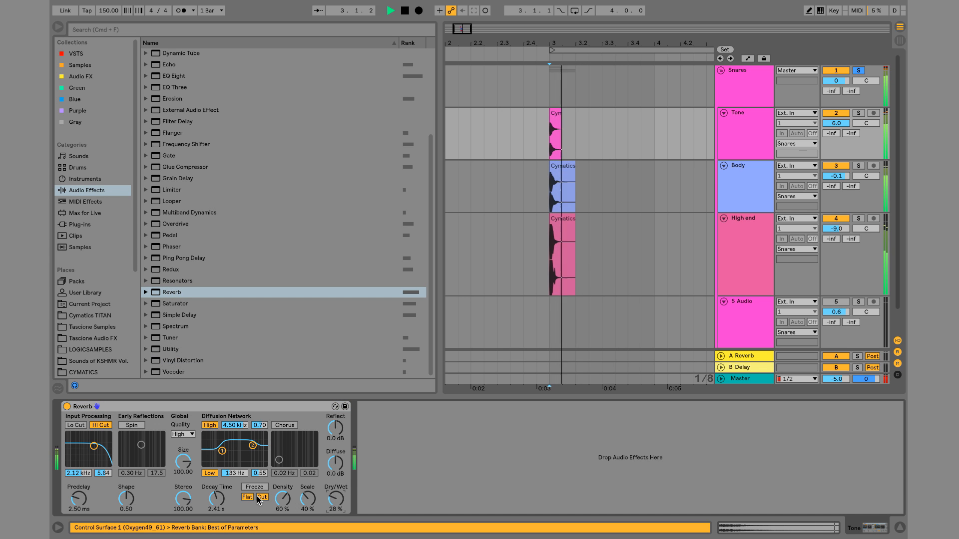
key("space")
key("space")
Set the Tone reverb's Decay Time to 1.92 s while replaying the snare.
left_click_drag(220, 499, 219, 503)
key("space")
key("space")
key("space")
key("space")
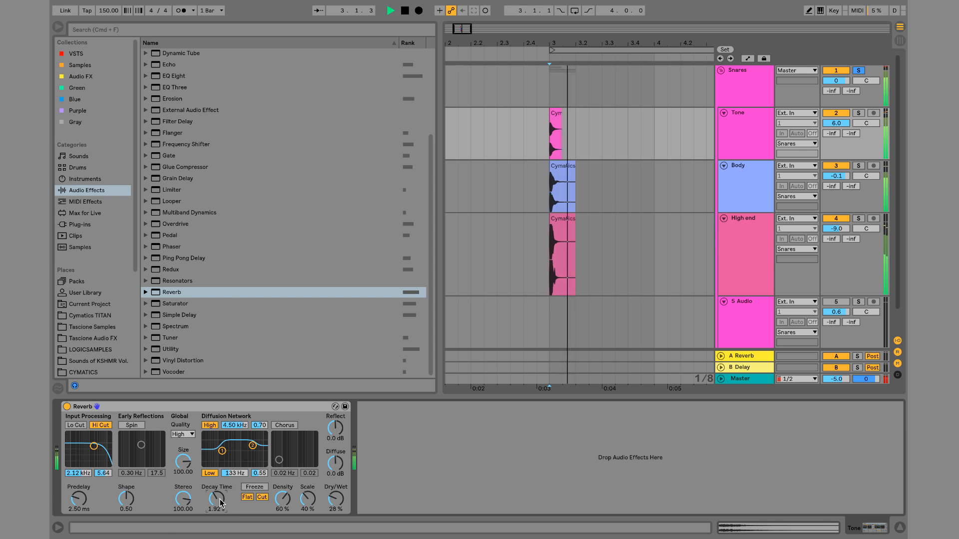
key("space")
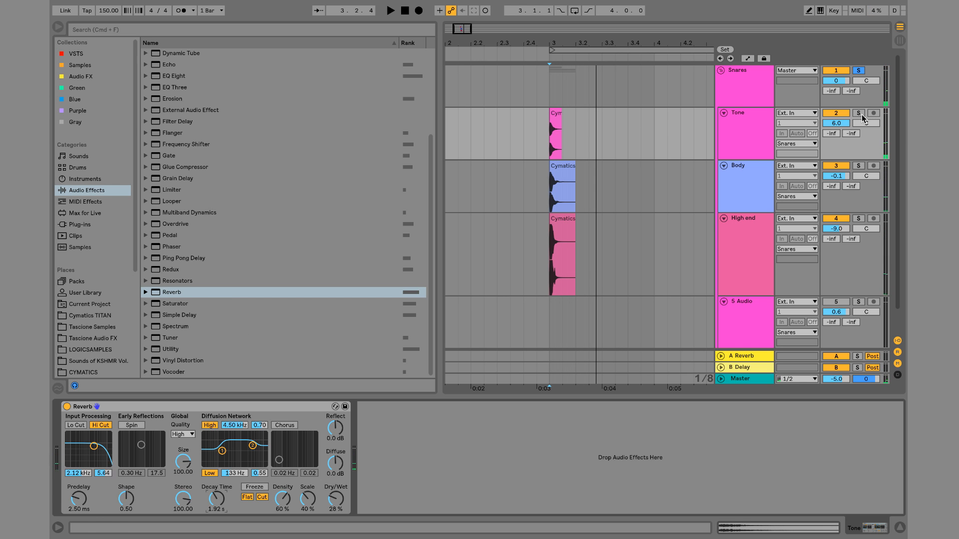
Set the Tone track's volume to 0 dB and play the layers.
left_click(842, 128)
key("space")
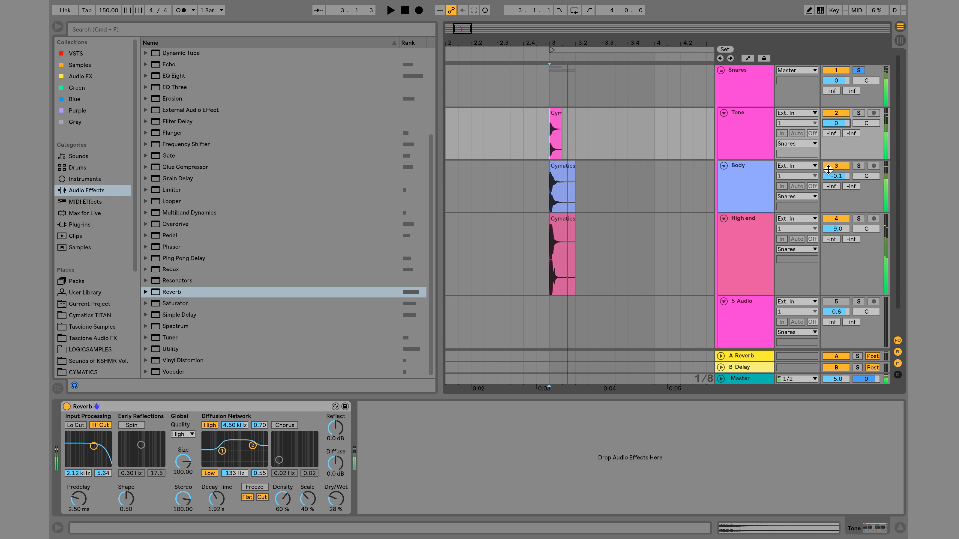
key("space")
key("space")
Lower the Body and High end tracks together to -3.3 dB and -12.2 dB, replaying the snare.
left_click(758, 176)
left_click(753, 235, "shift")
left_click_drag(836, 229, 836, 236)
key("space")
key("space")
key("space")
key("space")
key("space")
Add EQ Eight to the Snares group, with band 1 cutting lows at 95 Hz and band 2 at 115 Hz, -0.29 dB.
left_click(741, 80)
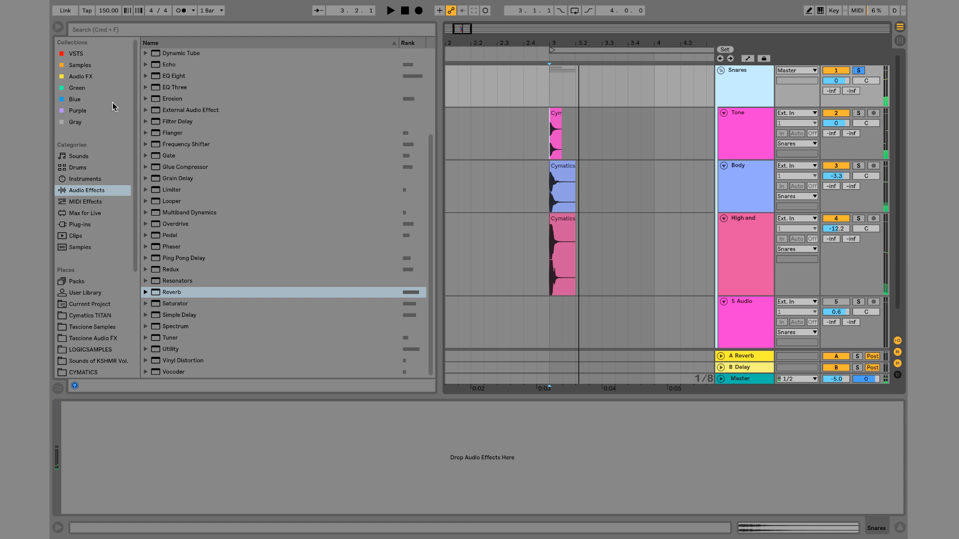
double_click(176, 76)
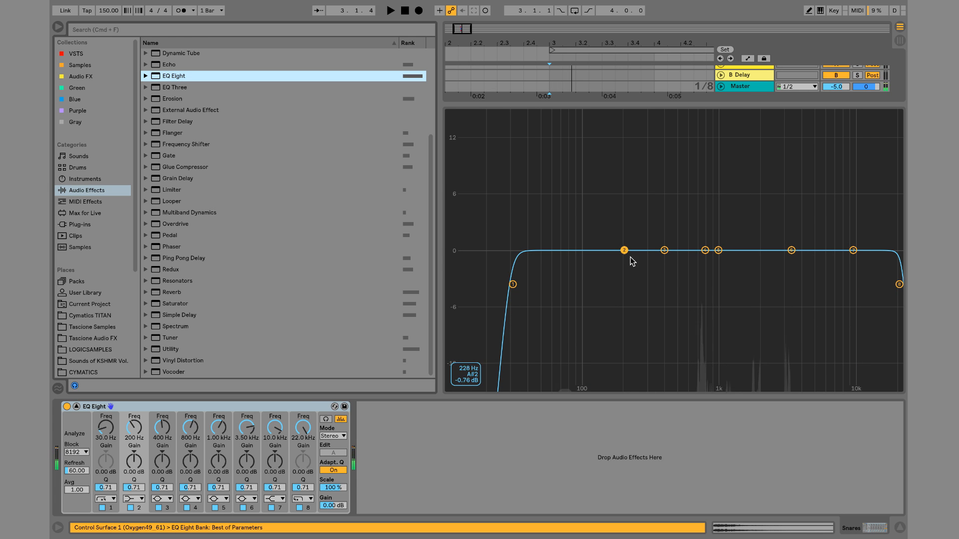
left_click_drag(623, 249, 592, 253)
key("space")
key("space")
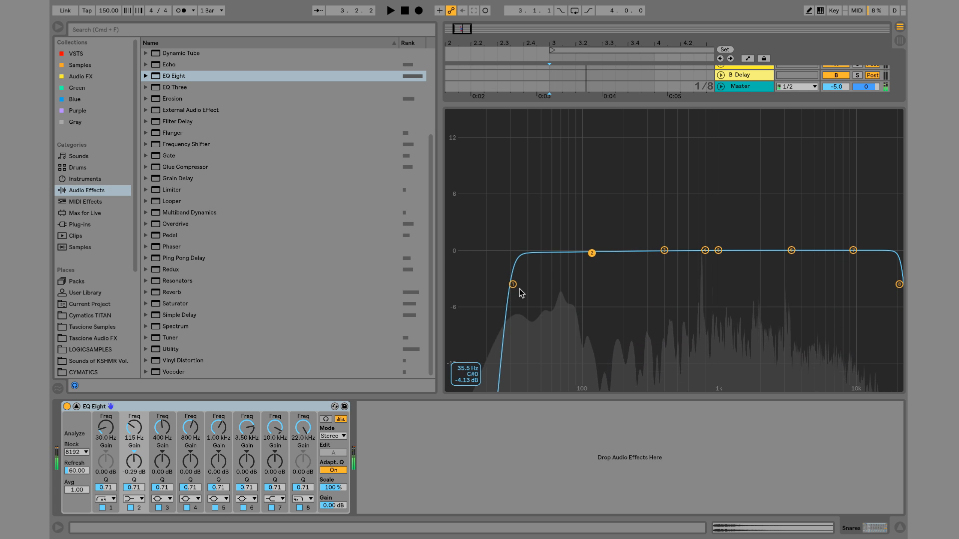
key("space")
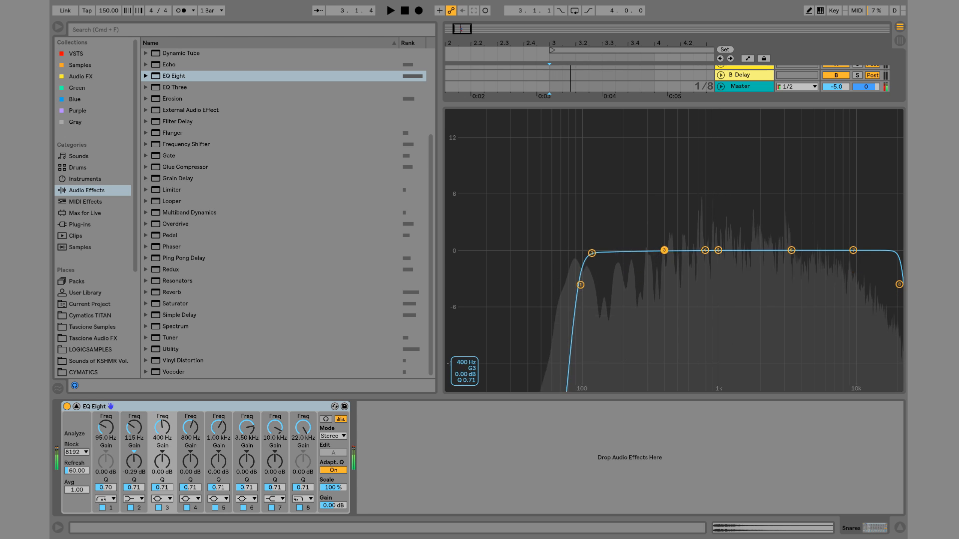
Boost EQ Eight's band 3 by 2.12 dB at 290 Hz while playing, and close the enlarged EQ display.
left_click_drag(665, 250, 646, 231)
key("space")
key("space")
key("space")
left_click(77, 406)
left_click(188, 30)
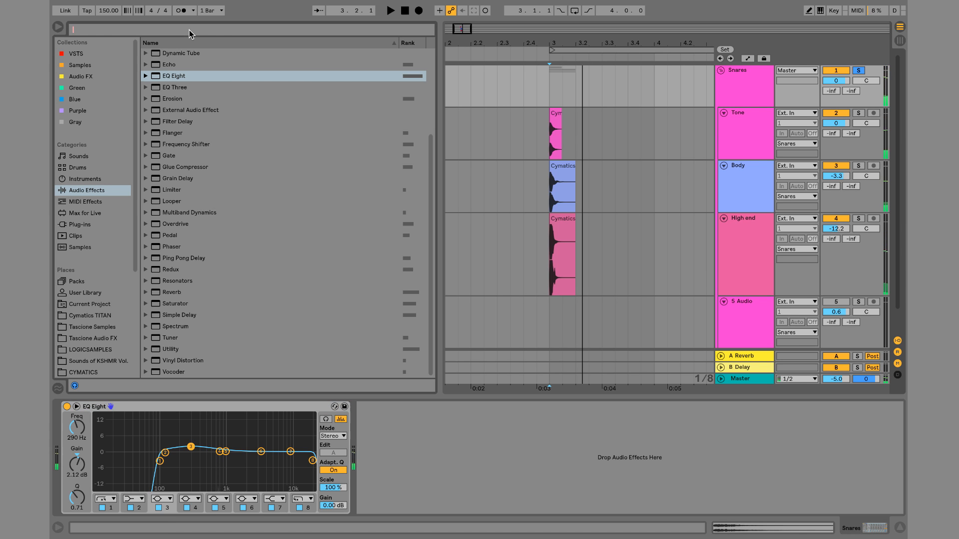
type("ozone")
key("BackSpace")
key("BackSpace")
key("BackSpace")
key("BackSpace")
key("BackSpace")
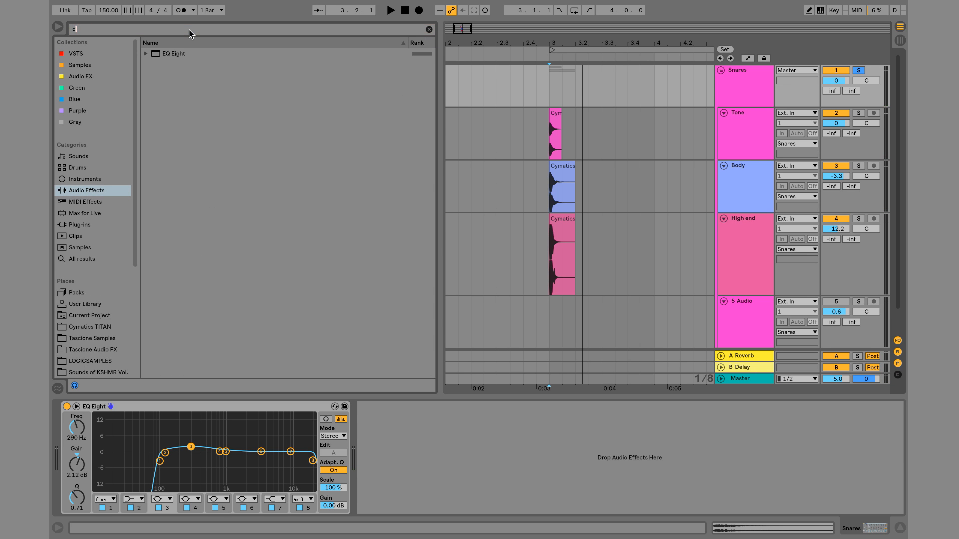
Find the Cymatics Terror Drums for Dubstep pack in the CYMATICS folder and expand it.
scroll(115, 339, "down", 2)
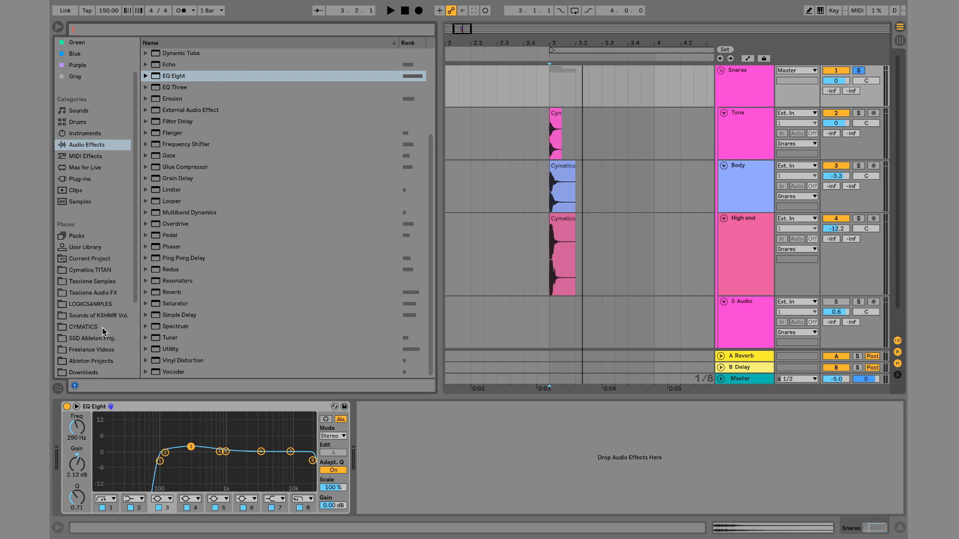
left_click(101, 328)
left_click(145, 237)
scroll(179, 289, "down", 4)
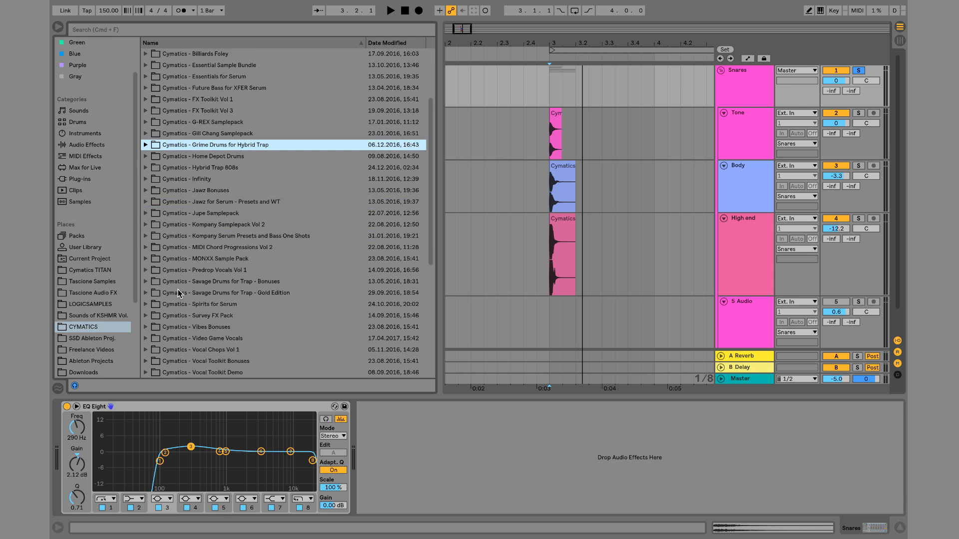
scroll(178, 293, "down", 5)
scroll(164, 247, "down", 8)
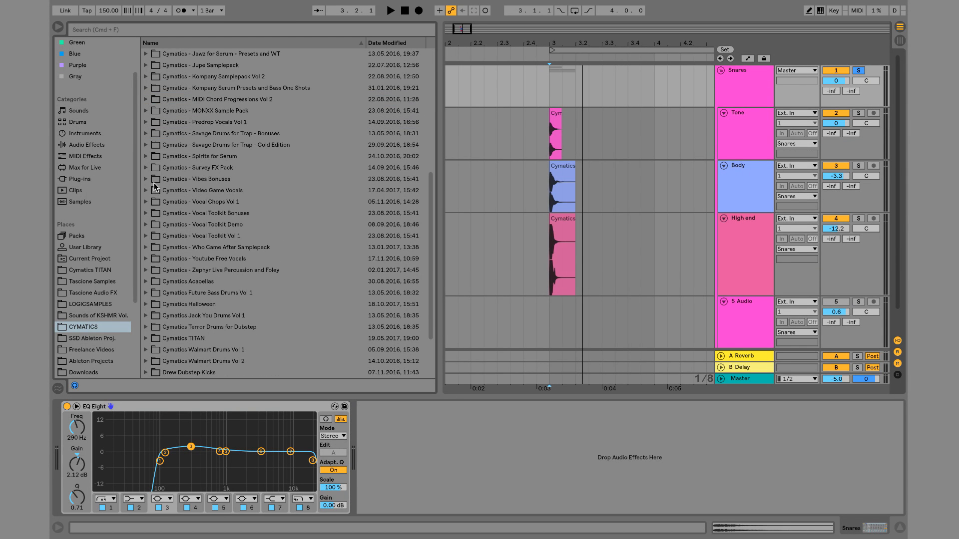
scroll(170, 270, "down", 3)
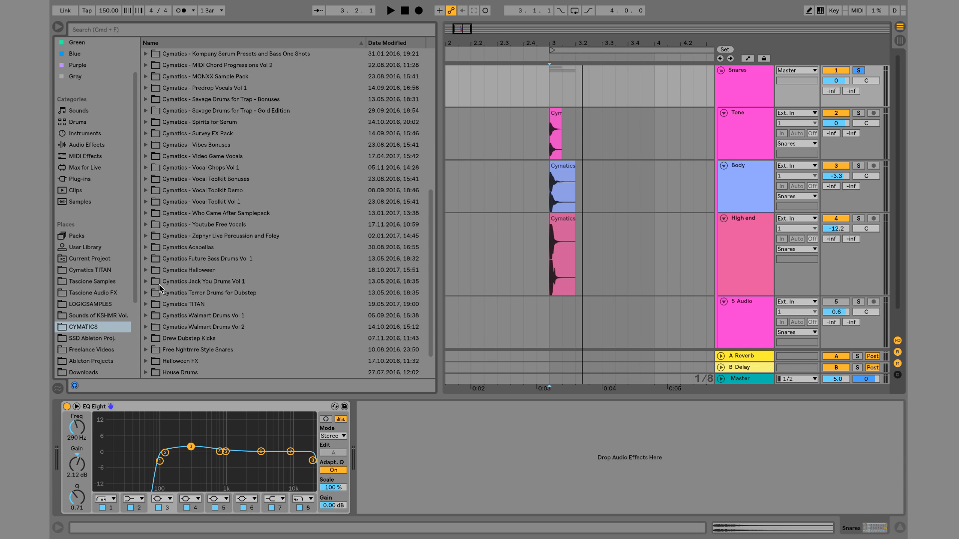
left_click(145, 293)
Expand the pack's Snares and Heavy Snares folders and place Cymatics - Terror Heavy Snare 011.wav at bar 3 on the empty audio track.
key("Down")
key("Down")
key("Down")
key("Down")
key("Down")
key("Down")
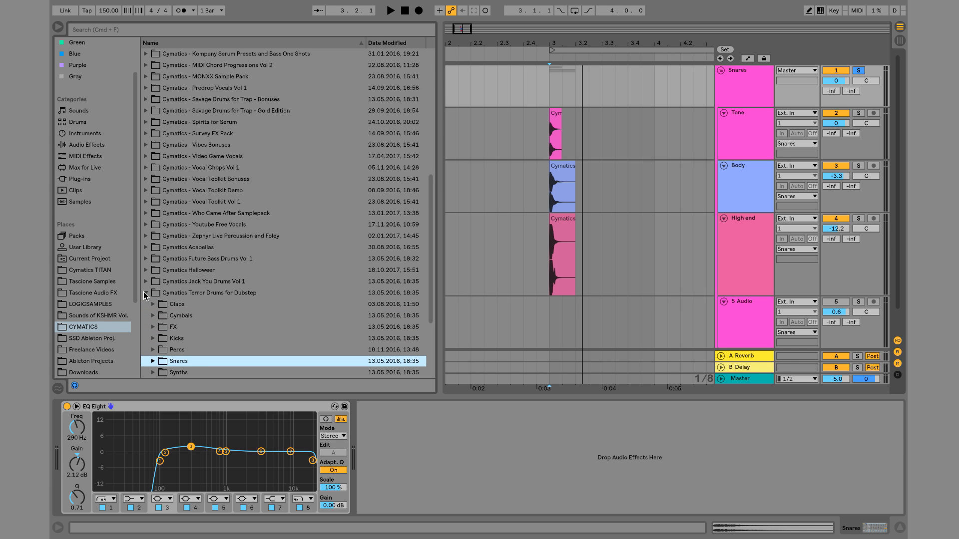
key("Right")
key("Down")
key("Right")
key("Down")
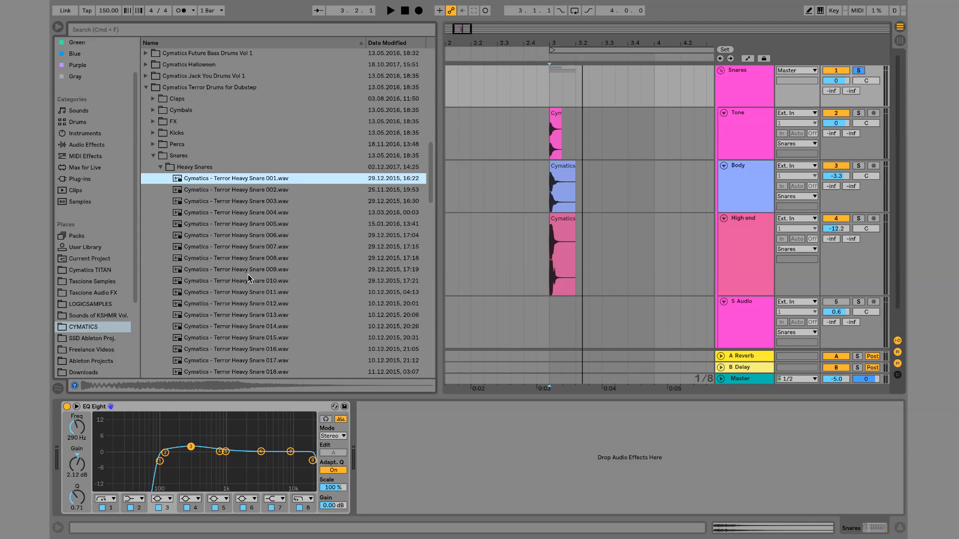
left_click(271, 294)
left_click_drag(271, 296, 548, 309)
Move band 3 of the Snares group's EQ Eight to 808 Hz with a 2.85 dB boost while playing the layers.
left_click(740, 98)
key("space")
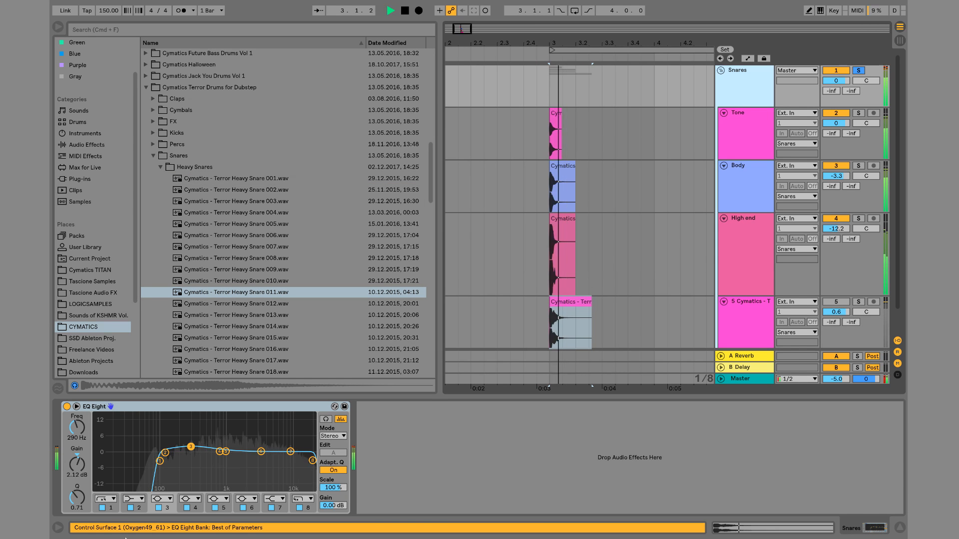
left_click_drag(191, 446, 216, 431)
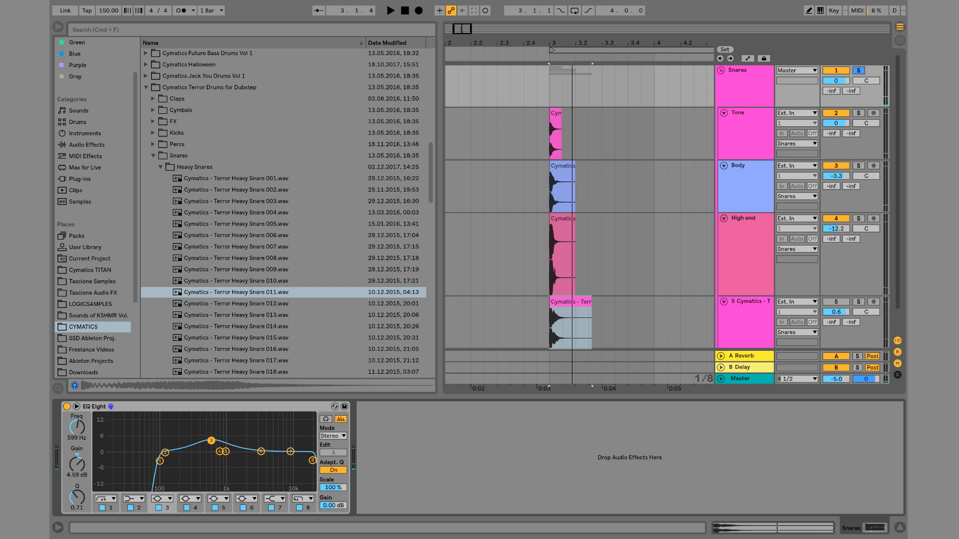
left_click_drag(211, 440, 219, 444)
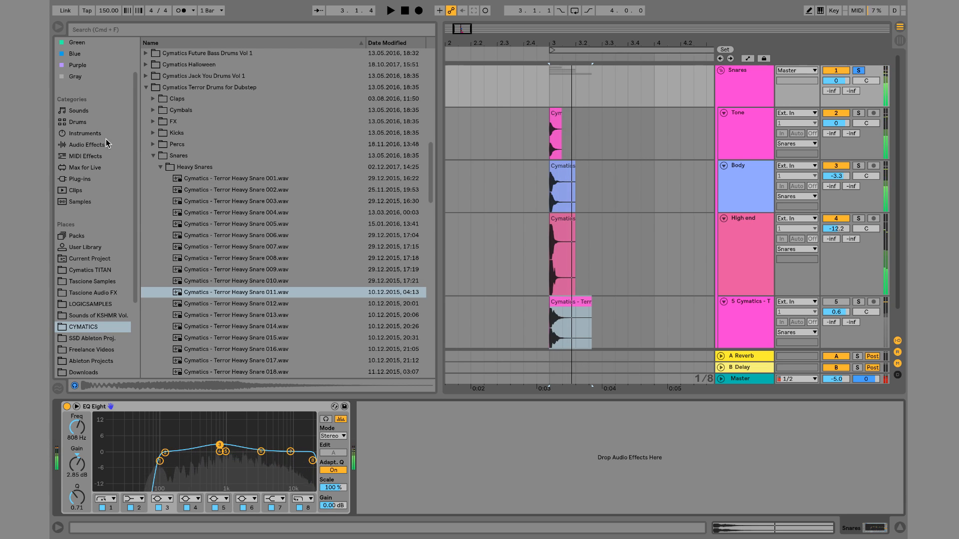
Add EQ Eight to the Terror Heavy Snare 011 track.
left_click(86, 144)
left_click_drag(183, 79, 671, 332)
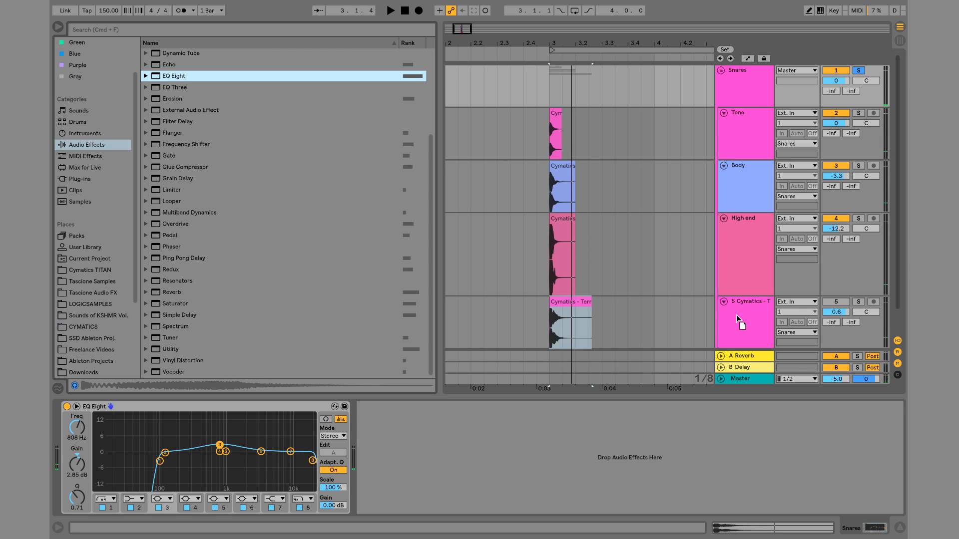
left_click_drag(736, 314, 739, 315)
scroll(754, 313, "down", 1)
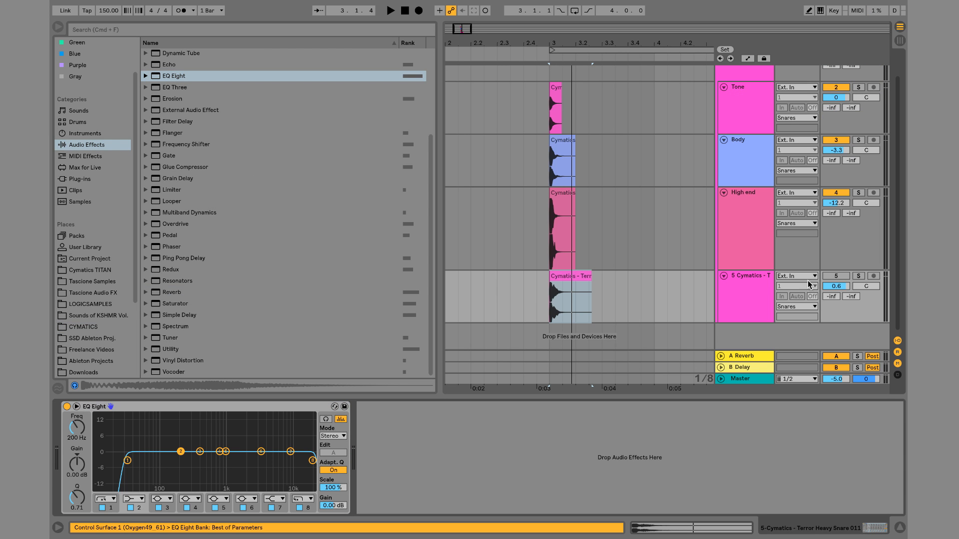
Activate the Terror Heavy Snare track and lower its volume to -7.9 dB, replaying the combined snare.
left_click(841, 276)
left_click_drag(838, 286, 838, 295)
key("space")
key("space")
key("space")
key("space")
key("space")
key("space")
key("space")
key("space")
key("space")
key("space")
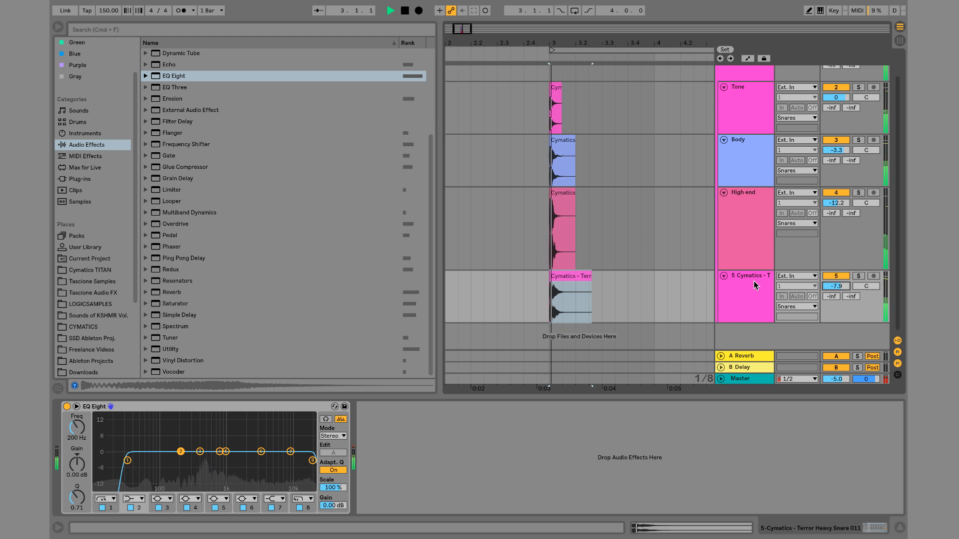
key("space")
key("space")
Boost band 3 of the Terror Heavy Snare's EQ Eight by 4.09 dB at 484 Hz with a Q of 7.89, replaying the layers.
left_click_drag(200, 452, 204, 441)
left_click_drag(77, 498, 84, 440)
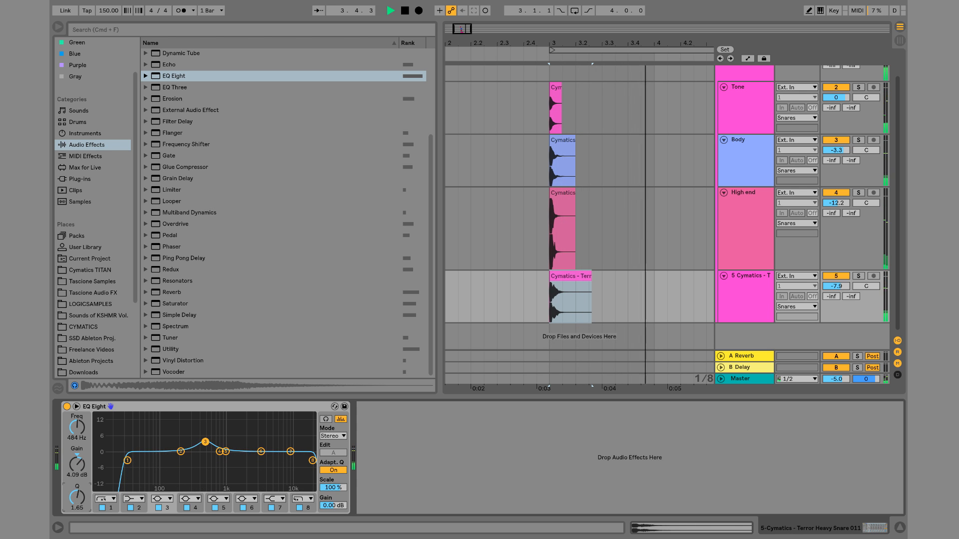
key("space")
key("space")
key("space")
key("space")
key("space")
key("space")
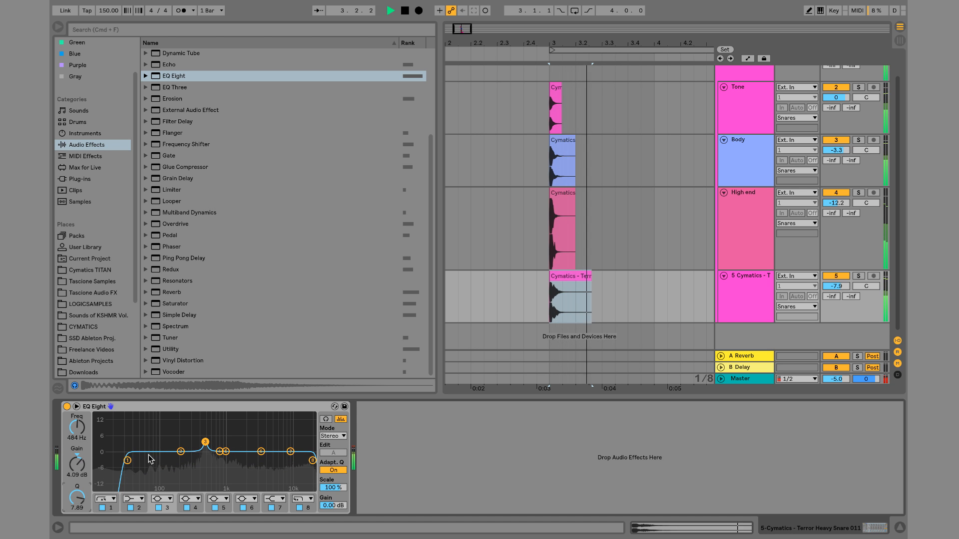
key("space")
key("space")
Move the Terror Heavy Snare EQ's band 1 low cut up to 235 Hz and replay the snare.
left_click_drag(128, 460, 185, 463)
key("space")
key("space")
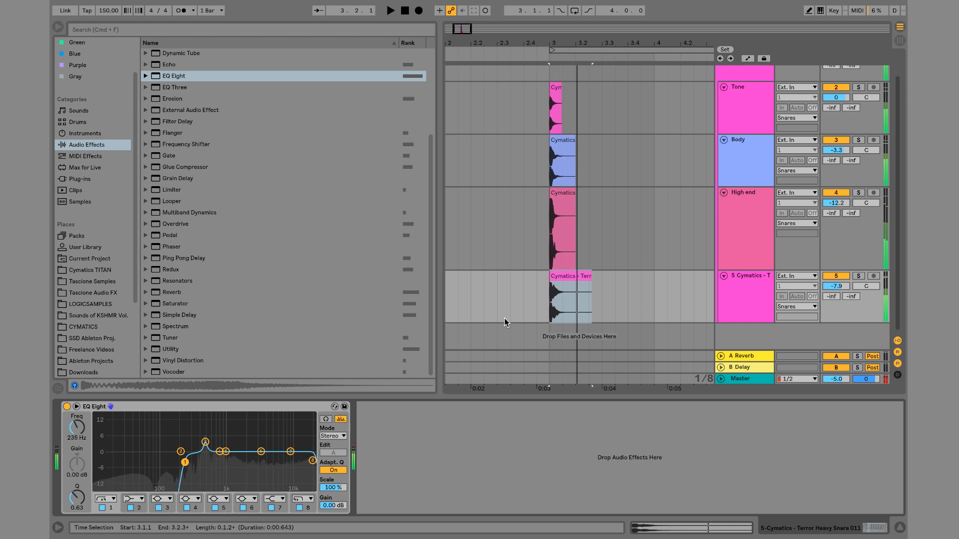
key("space")
Shorten the Terror Heavy Snare clip to end at 3.2.1 with a curved fade-out, and replay it.
left_click_drag(591, 281, 551, 324)
key("space")
key("space")
key("space")
key("space")
key("space")
key("space")
key("space")
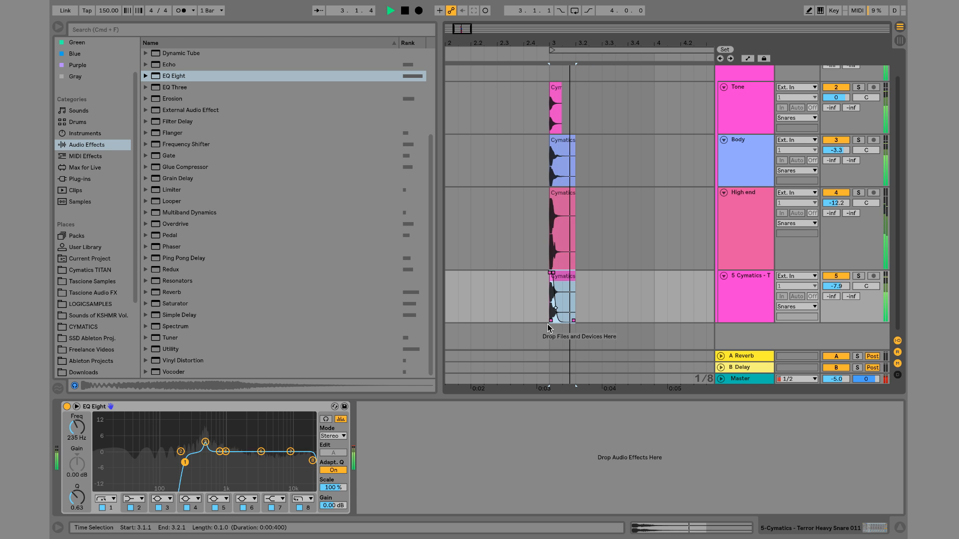
Lower the Terror Heavy Snare track to -12.6 dB and compare the mix with the track switched off and on.
left_click(836, 286)
key("space")
key("space")
key("space")
key("space")
key("space")
key("space")
key("space")
key("space")
left_click_drag(836, 287, 836, 290)
left_click(836, 277)
left_click(837, 277)
key("space")
key("space")
key("space")
key("space")
key("space")
key("space")
key("space")
key("space")
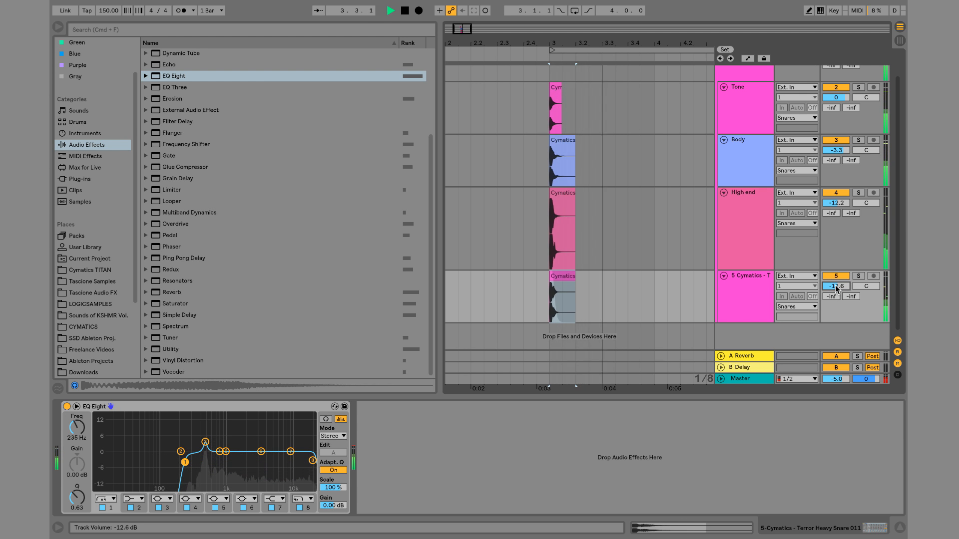
key("space")
Add a Saturator after the Snares group's EQ Eight, with Dry/Wet at 64.3 %, and play the result.
scroll(646, 197, "up", 1)
left_click(736, 93)
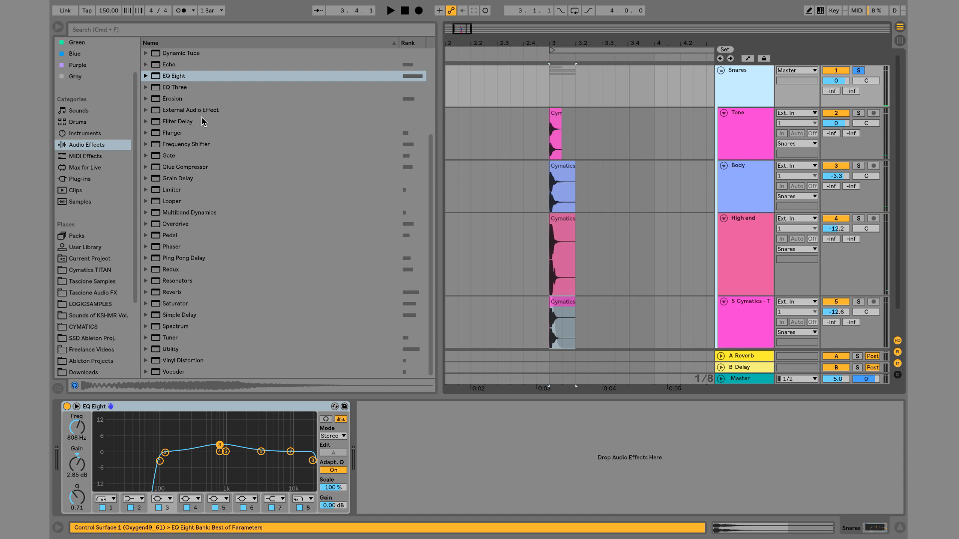
left_click_drag(177, 304, 545, 512)
key("space")
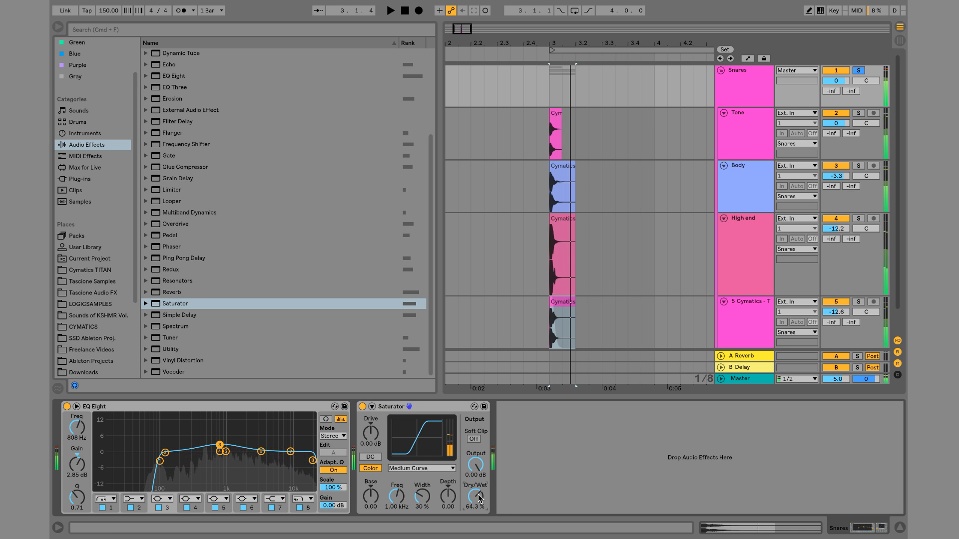
key("space")
Lower the Body track to -8.0 dB and the High end track to -13.0 dB while replaying the snare.
key("space")
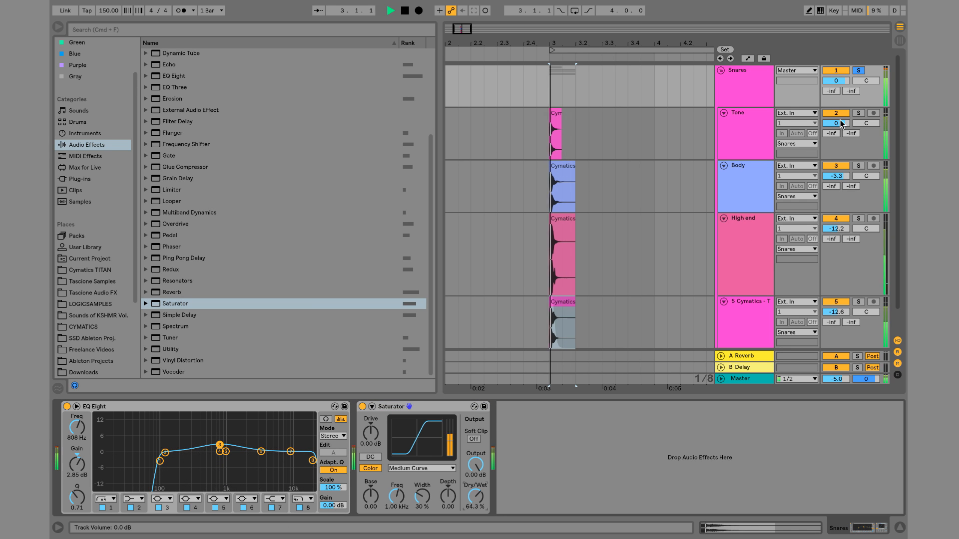
key("space")
key("space")
left_click_drag(841, 177, 841, 188)
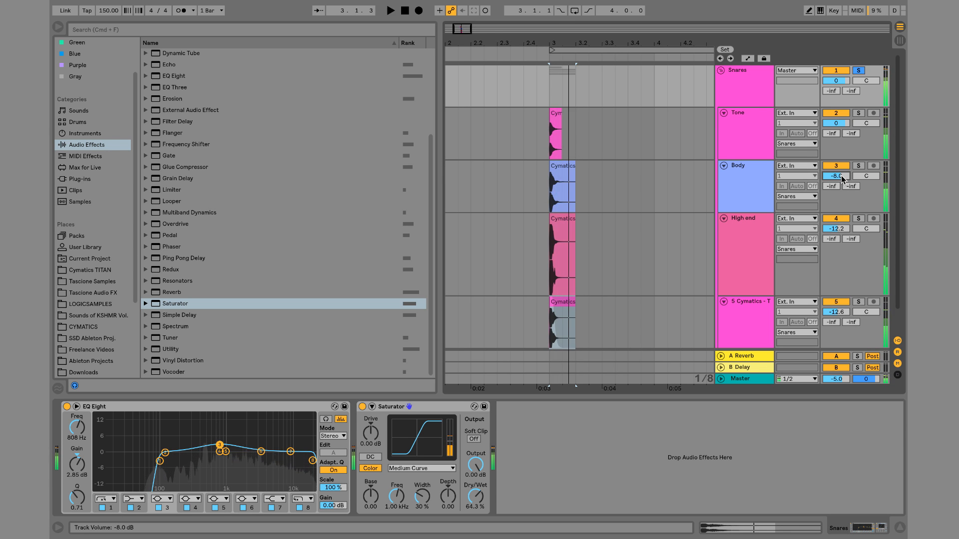
key("space")
left_click_drag(821, 232, 821, 234)
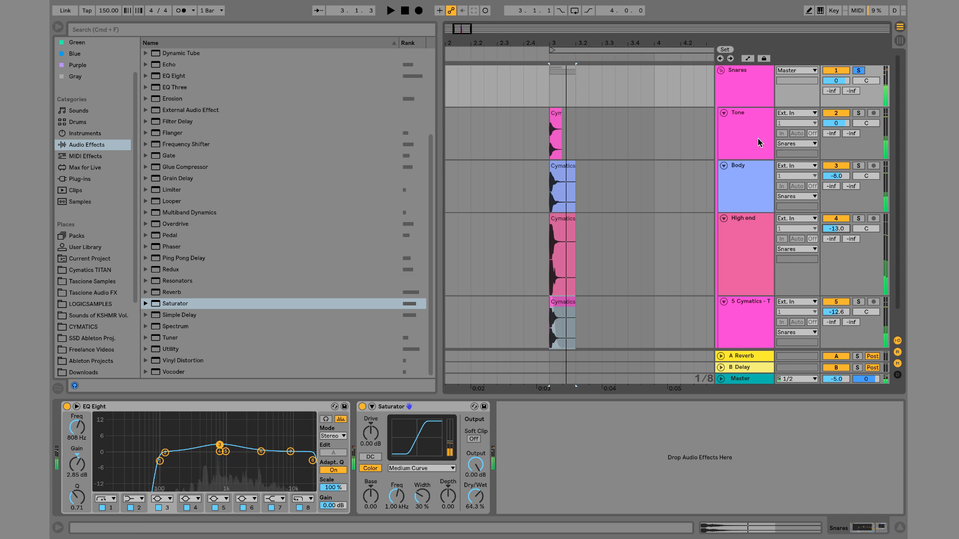
Insert a new audio track directly below Tone and name it "tone 2".
left_click(745, 128)
key("super+t")
key("super+r")
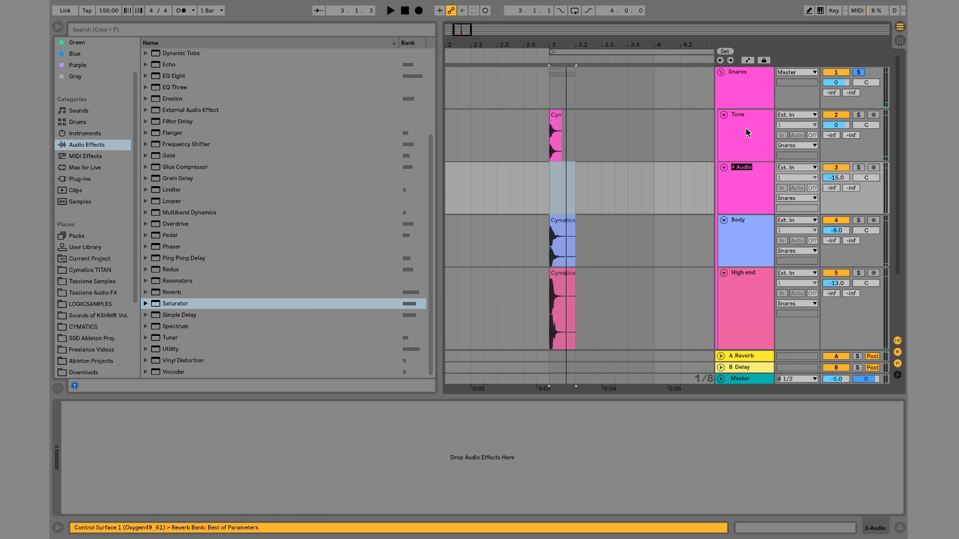
type("tone 2")
key("Return")
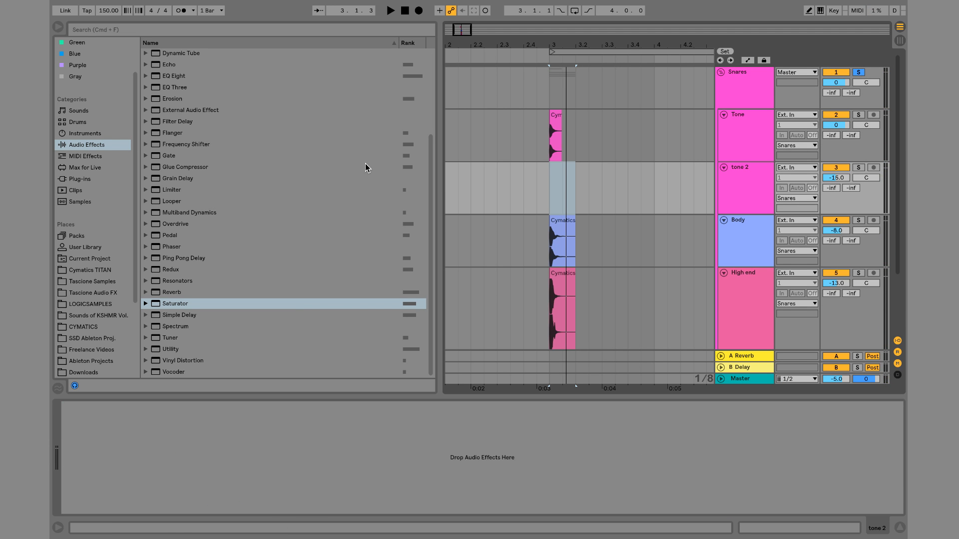
left_click(742, 129)
key("space")
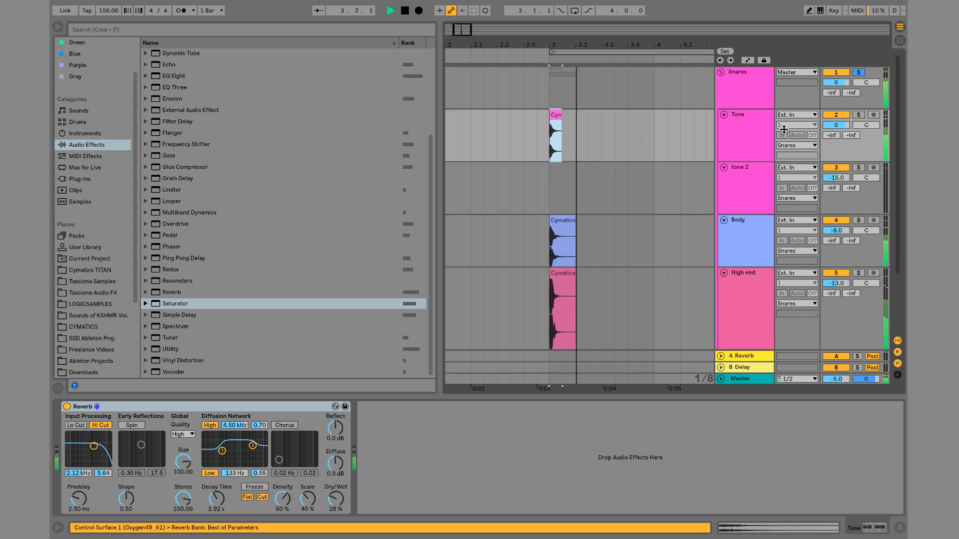
right_click(743, 129)
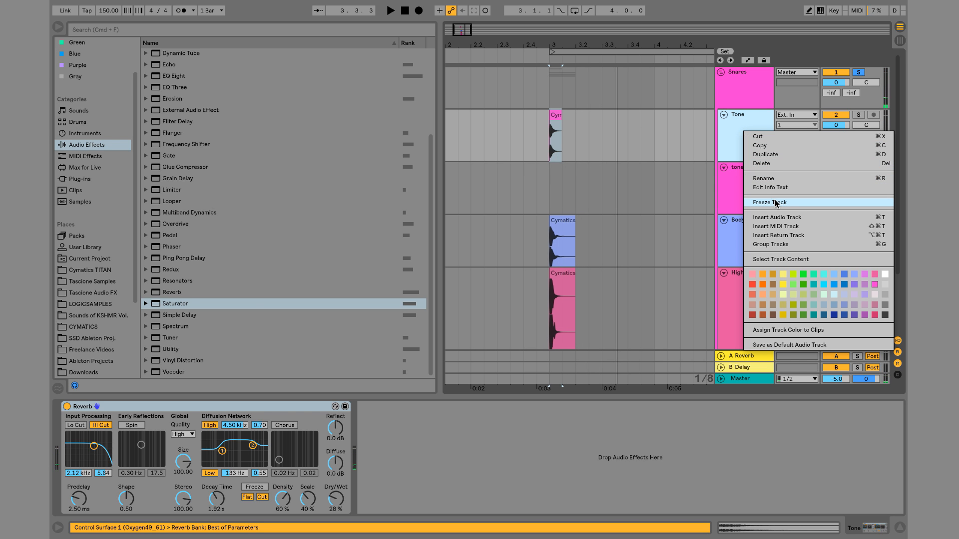
left_click(267, 413)
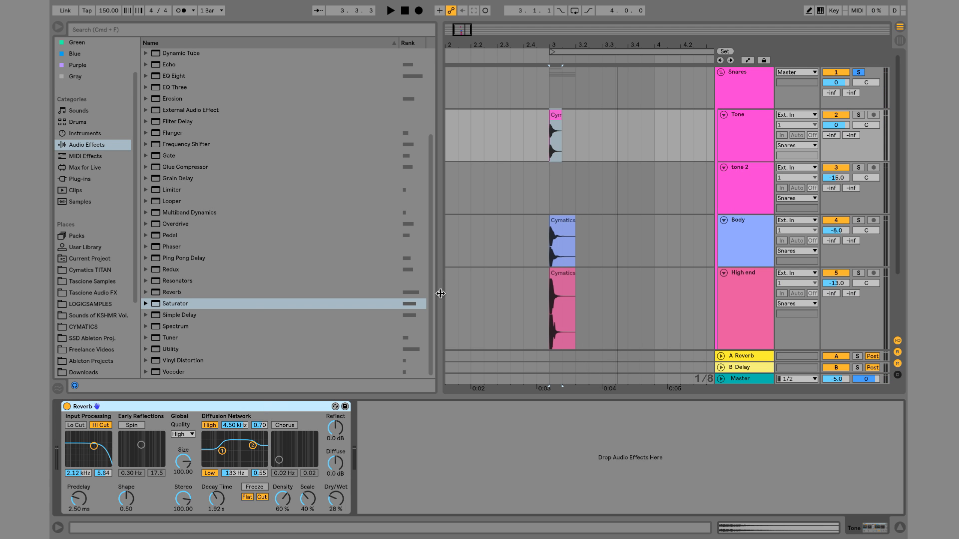
left_click(757, 190)
Freeze the Tone track and flatten it to render its reverb into audio.
left_click(743, 131)
right_click(743, 131)
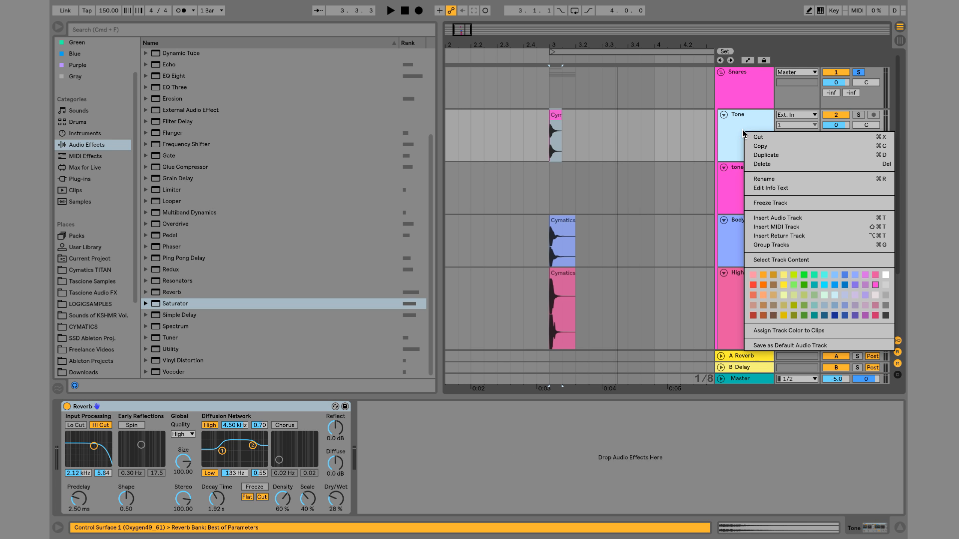
left_click(774, 203)
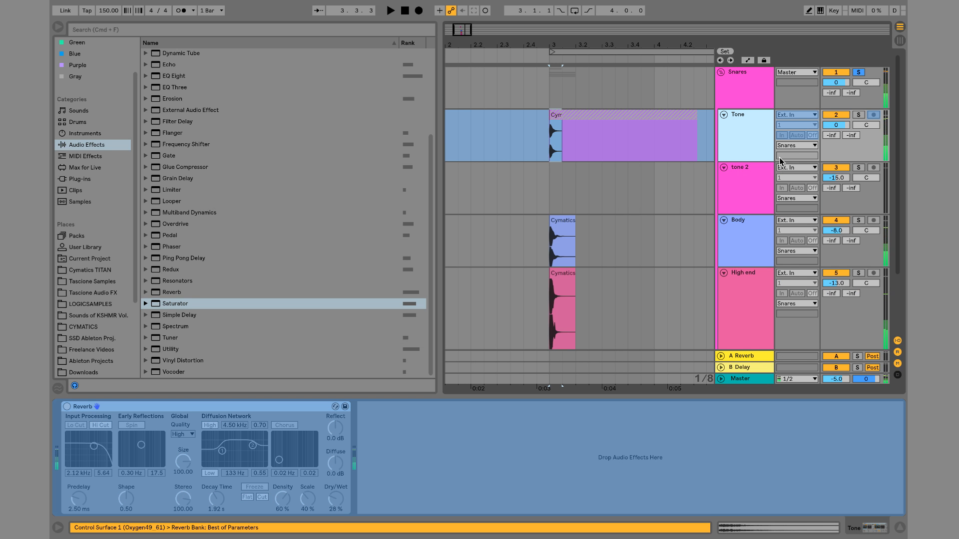
right_click(743, 134)
left_click(775, 215)
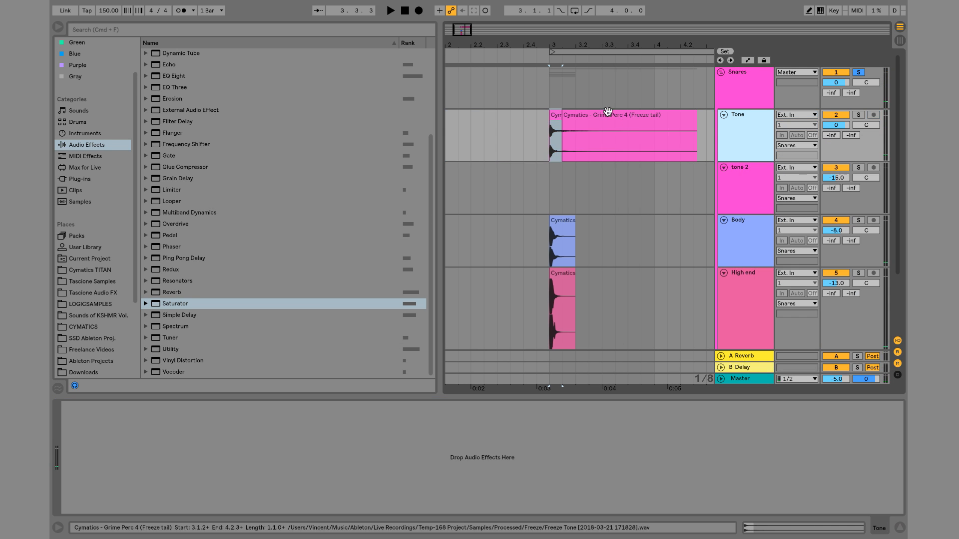
Delete the Tone track's freeze tail clip, extend the remaining clip to 3.2.1 with a fade-out, and play it.
left_click(608, 112)
key("Delete")
left_click(575, 116)
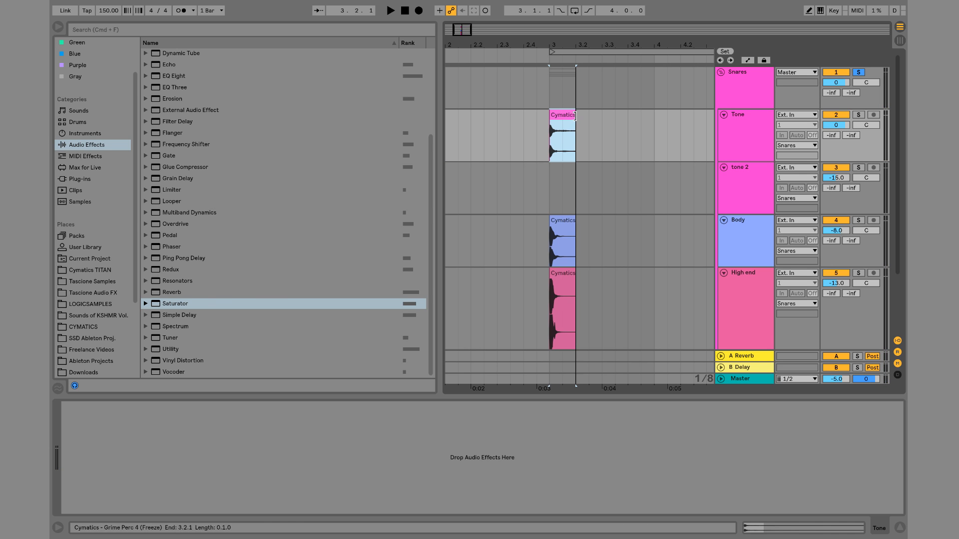
left_click(568, 118)
left_click_drag(573, 112, 562, 111)
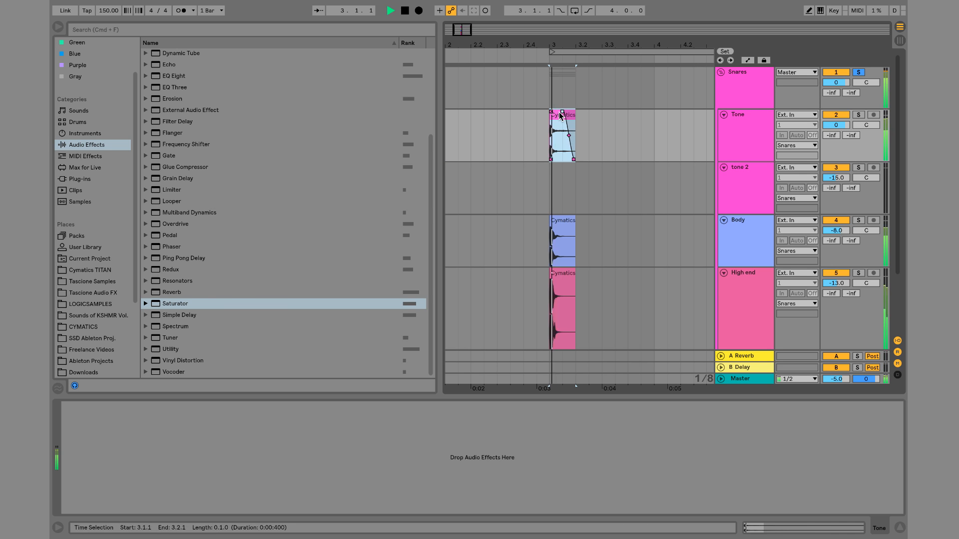
key("space")
Add Erosion to the Tone track in Noise mode with the amount at 33.0.
left_click(738, 140)
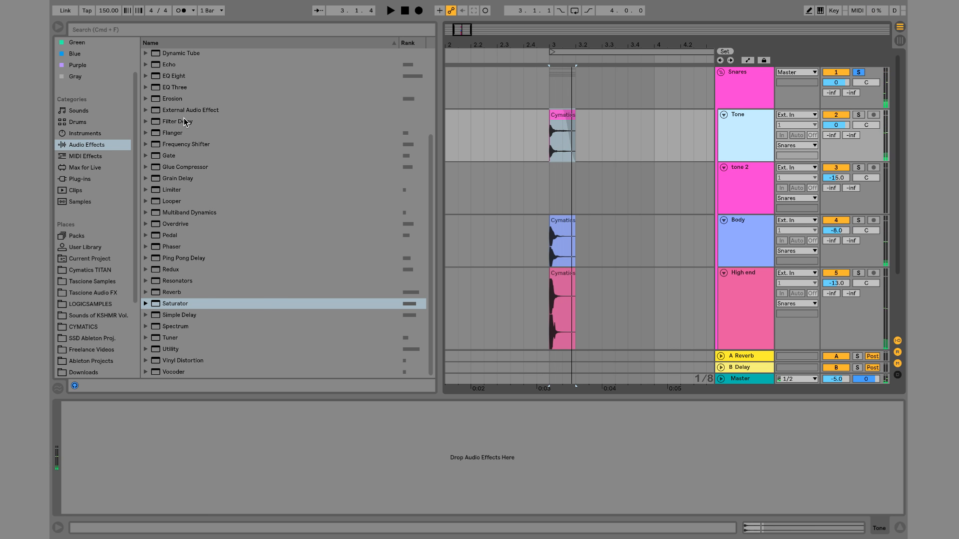
double_click(178, 99)
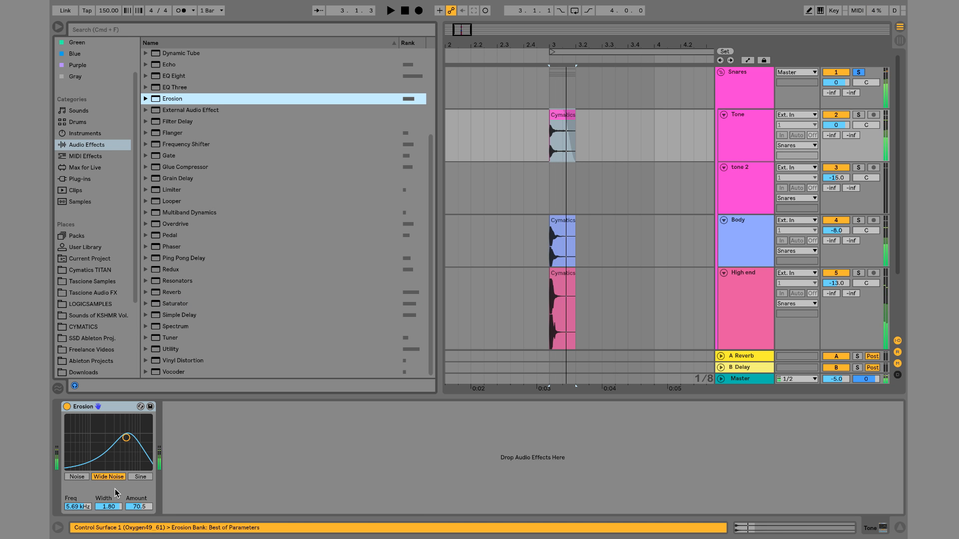
left_click(77, 477)
left_click_drag(130, 509, 130, 529)
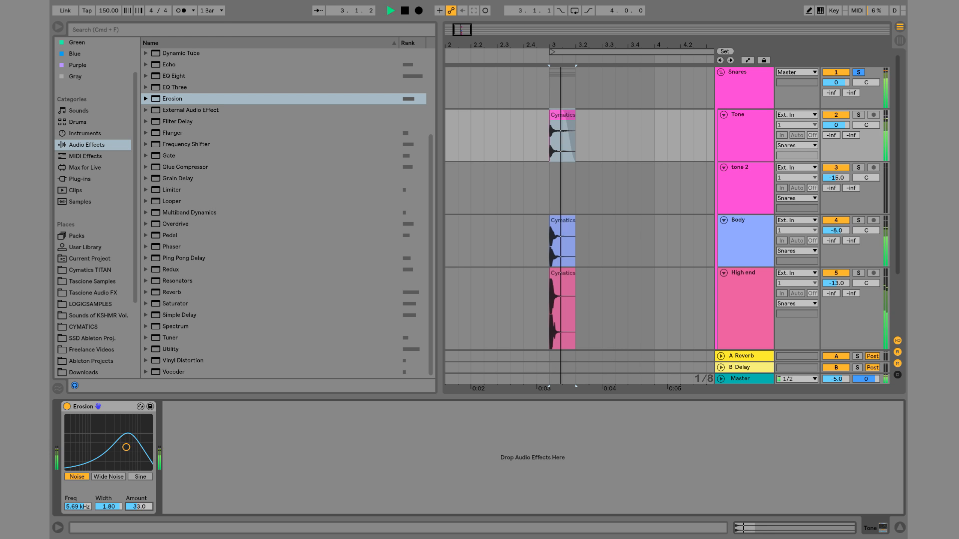
Try Erosion in Sine mode on the Tone track at 18.0 kHz with the amount at 32.4, auditioning the result.
left_click(141, 477)
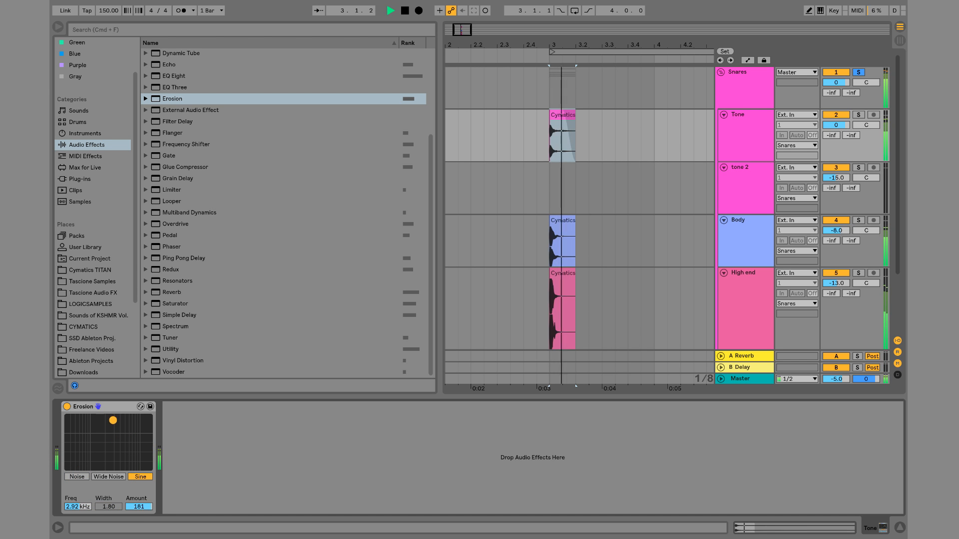
left_click_drag(142, 440, 148, 448)
key("space")
key("space")
key("space")
key("space")
key("space")
key("space")
key("space")
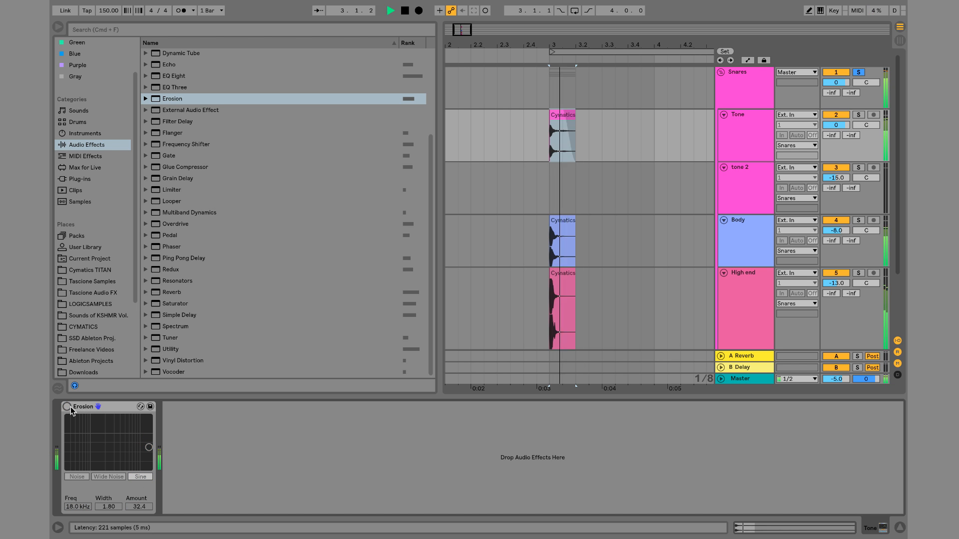
Stop playback and remove Erosion from the Tone track.
key("space")
left_click(80, 406)
key("Delete")
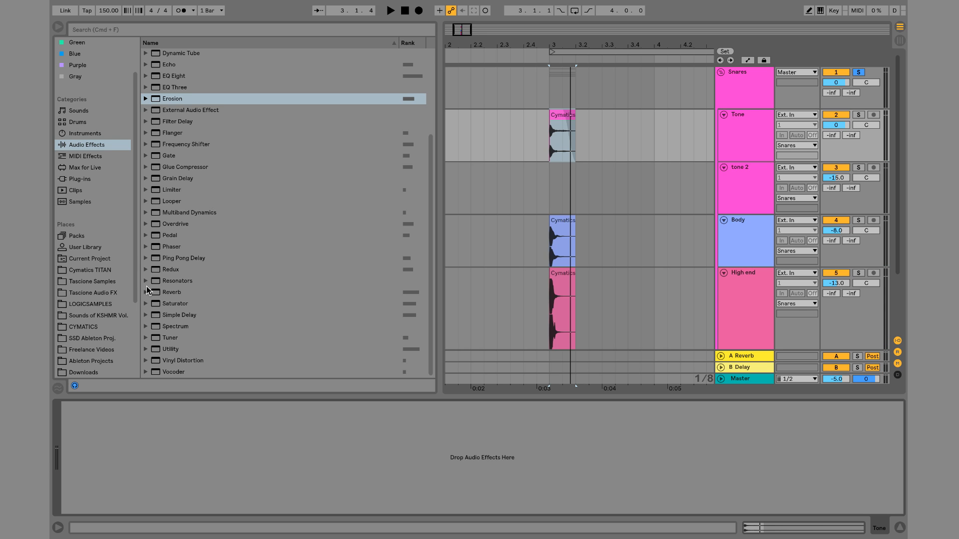
Search the CYMATICS folder for "perc" and open the Percs folder of Cymatics Terror Drums for Dubstep.
left_click(117, 31)
type("perc")
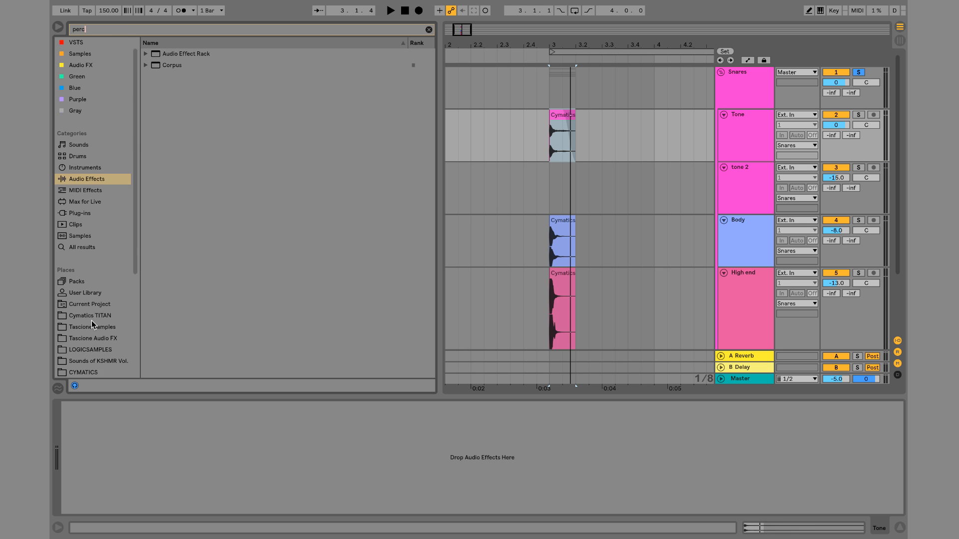
scroll(92, 324, "down", 3)
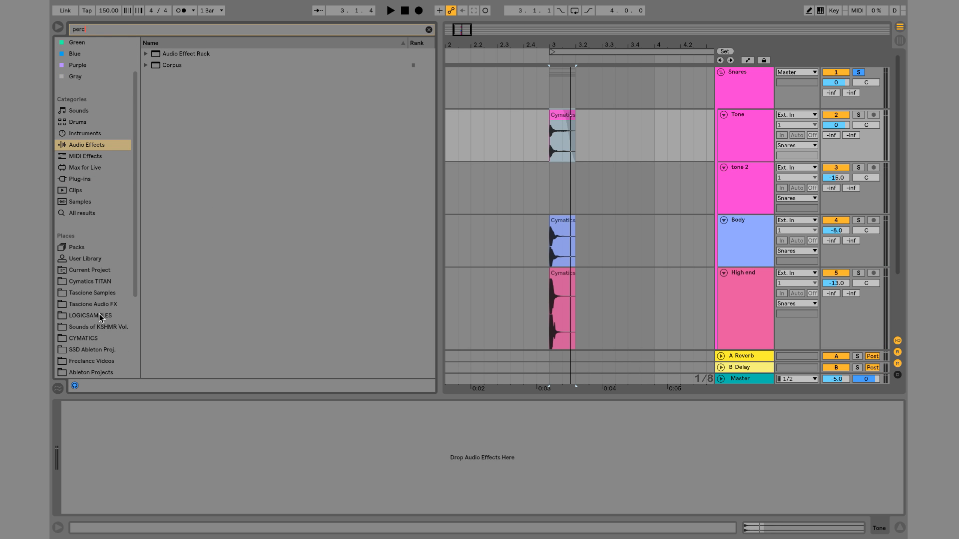
left_click(99, 341)
left_click(156, 249)
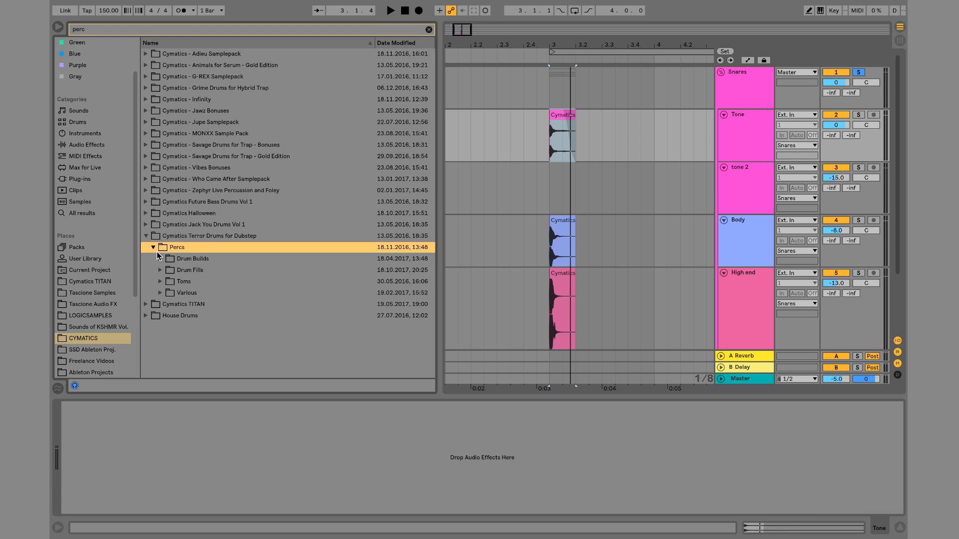
Browse to the Drum One Shots Percs folder in Titan Trap & Future Bass Samplepack Pt 1 under Cymatics TITAN.
key("Up")
key("Up")
key("Up")
key("Down")
key("Down")
key("Down")
key("Down")
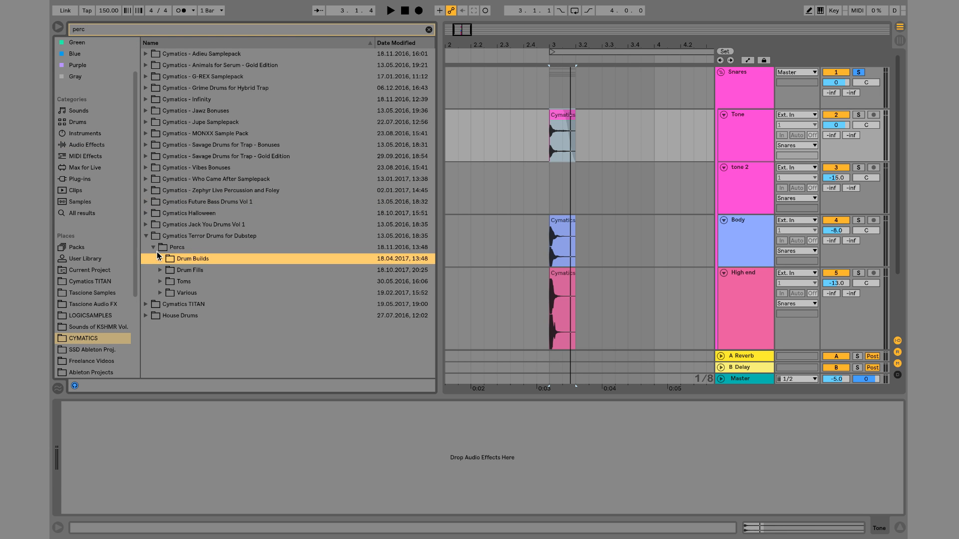
key("Down")
key("Down")
key("Down")
key("Down")
key("Right")
key("Down")
key("Down")
key("Down")
key("Down")
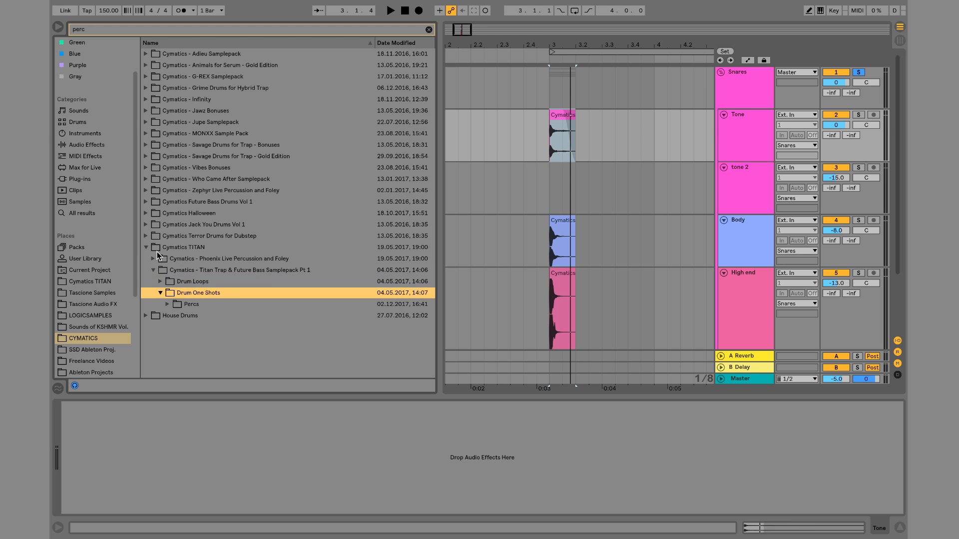
key("Down")
key("Right")
Audition the Titan Perc samples from 1 through 15 and go back to Titan Perc 13.
key("Down")
key("Down")
key("Down")
key("Down")
key("Down")
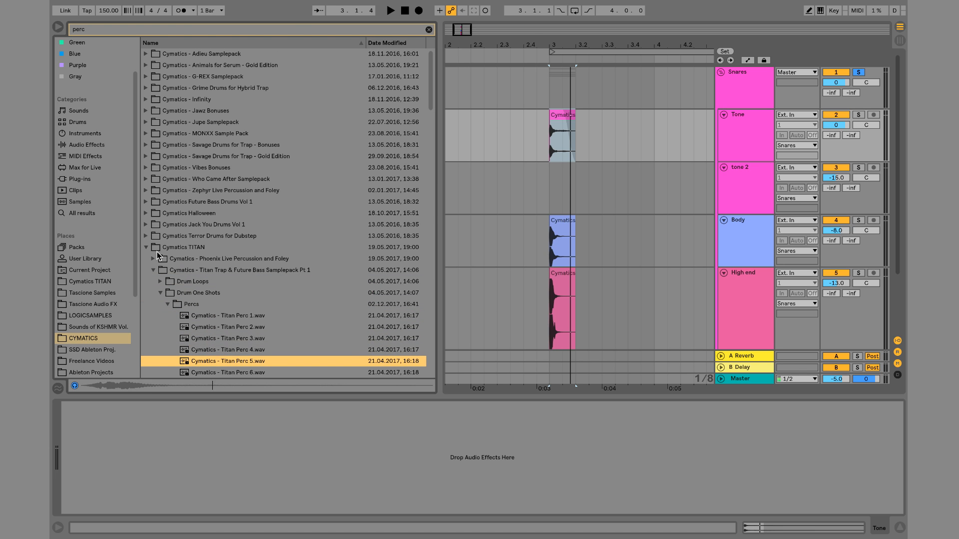
key("Down")
key("Down")
key("Down")
key("Down")
key("Down")
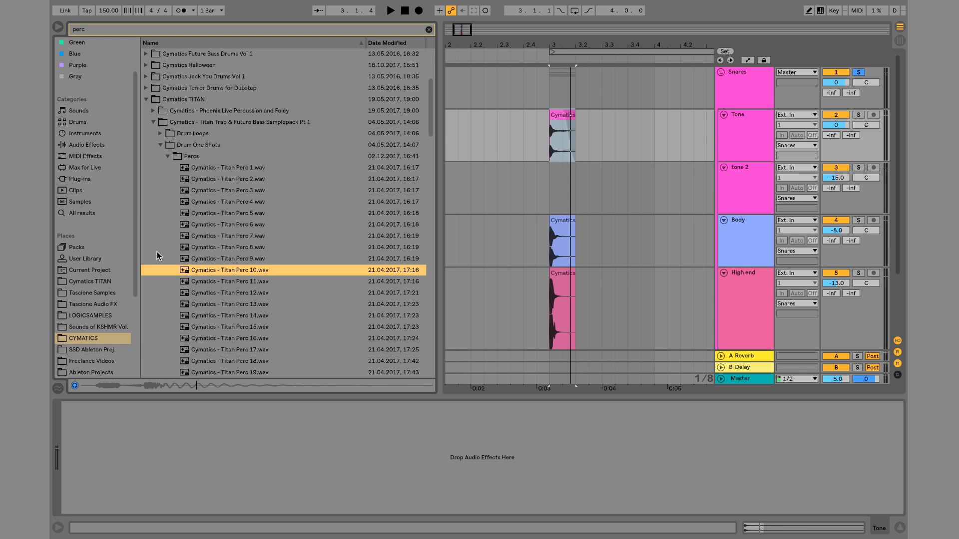
key("Down")
key("Down")
key("Down")
key("Down")
key("Down")
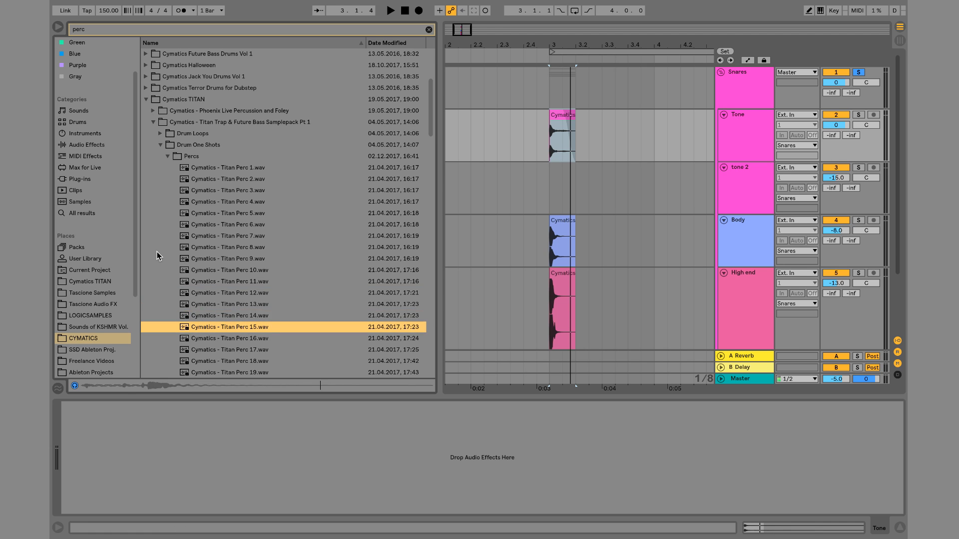
key("Up")
key("Up")
key("Up")
key("Down")
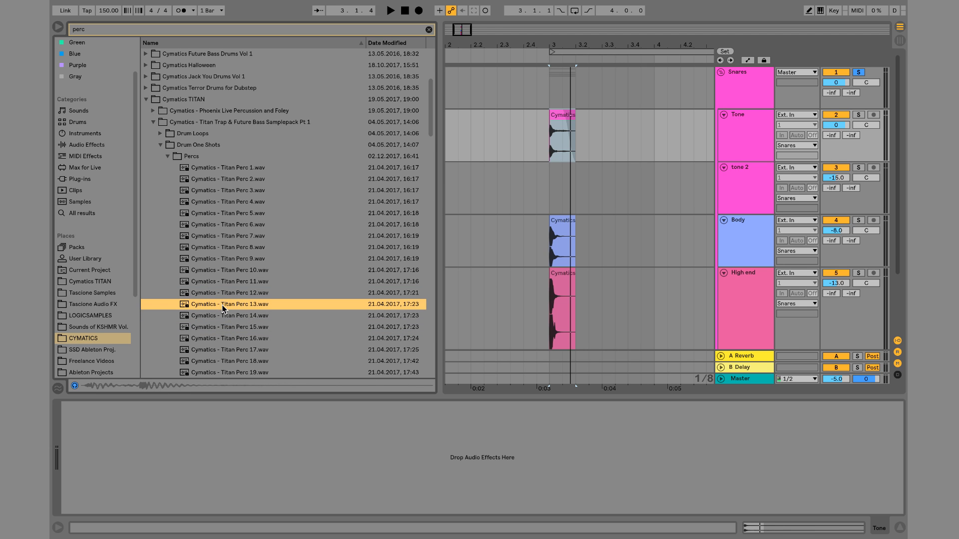
Place Cymatics - Titan Perc 13 at 3.1.1 on tone 2 and transpose the clip up 2 st.
left_click_drag(222, 305, 559, 168)
key("space")
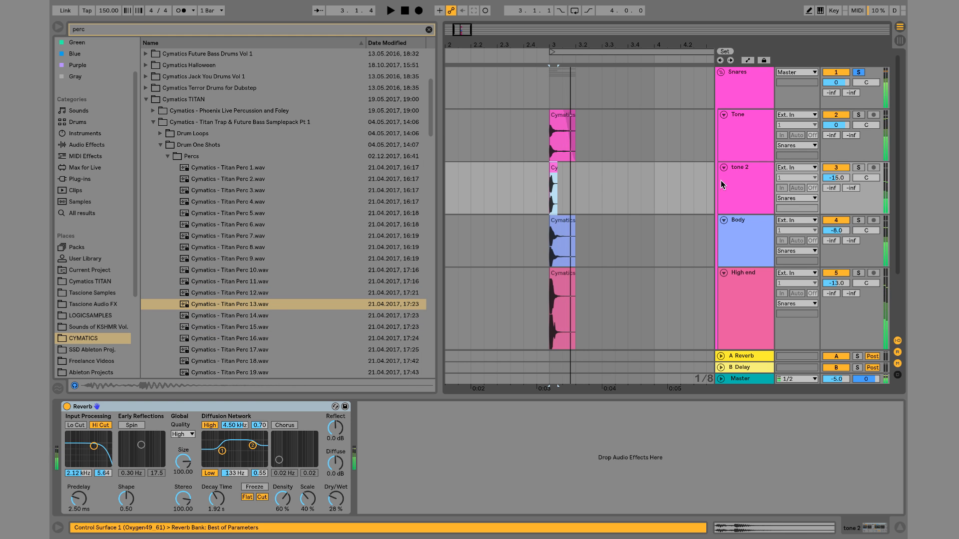
double_click(551, 172)
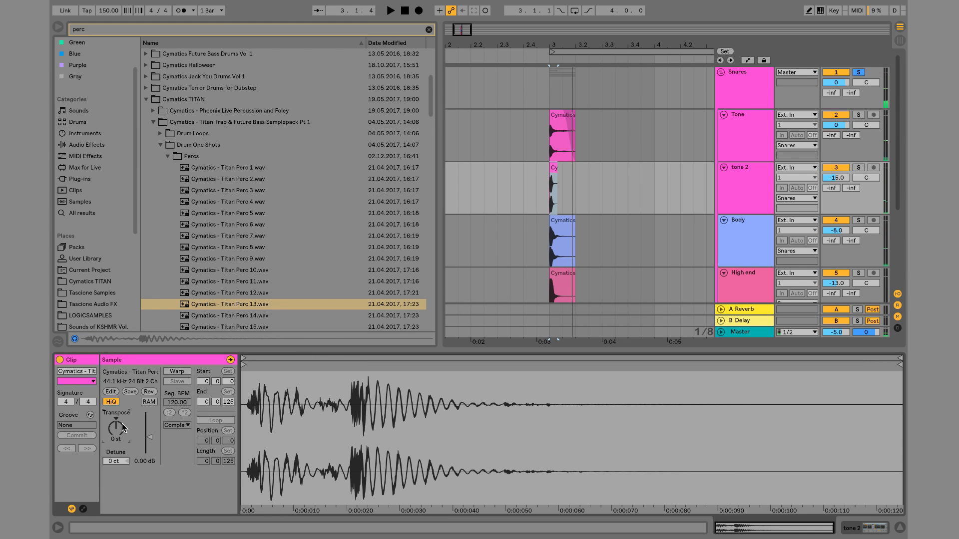
key("Up")
key("space")
key("space")
Solo tone 2 and play its transposed clip.
left_click(834, 168)
key("space")
left_click(858, 168)
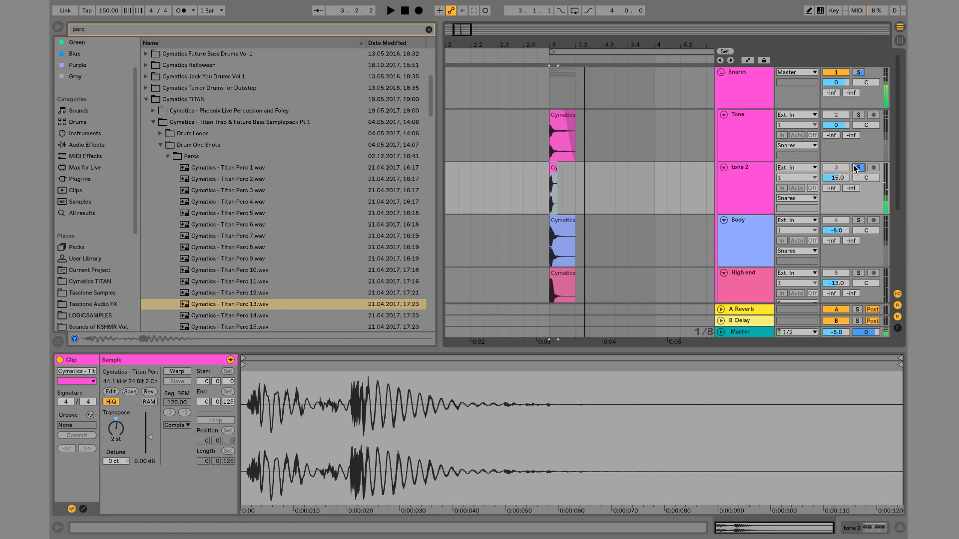
key("space")
key("space")
key("space")
key("space")
Set the tone 2 clip's transposition to 6 st, replaying it at each semitone on the way up.
left_click(119, 430)
key("Up")
key("Up")
key("space")
key("space")
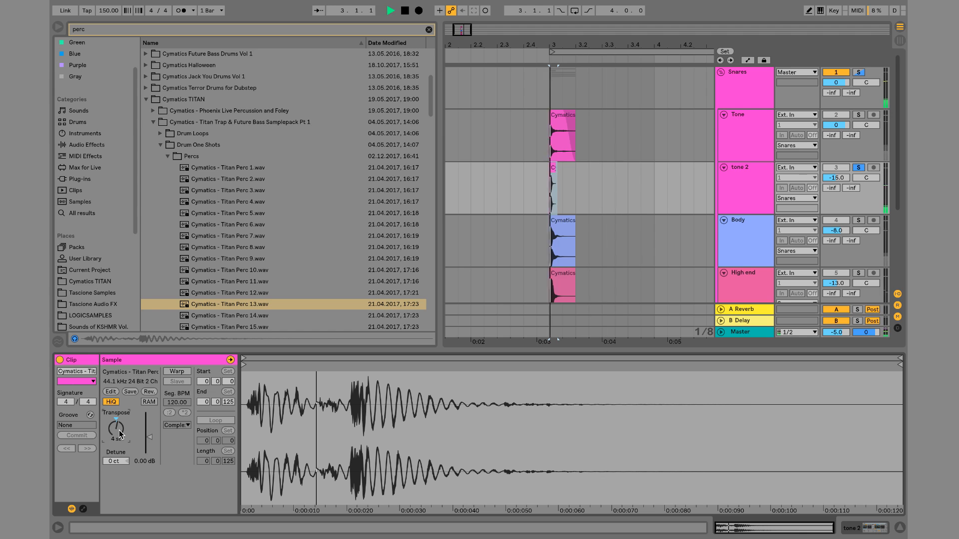
key("Up")
key("space")
key("space")
key("space")
key("Up")
key("space")
key("space")
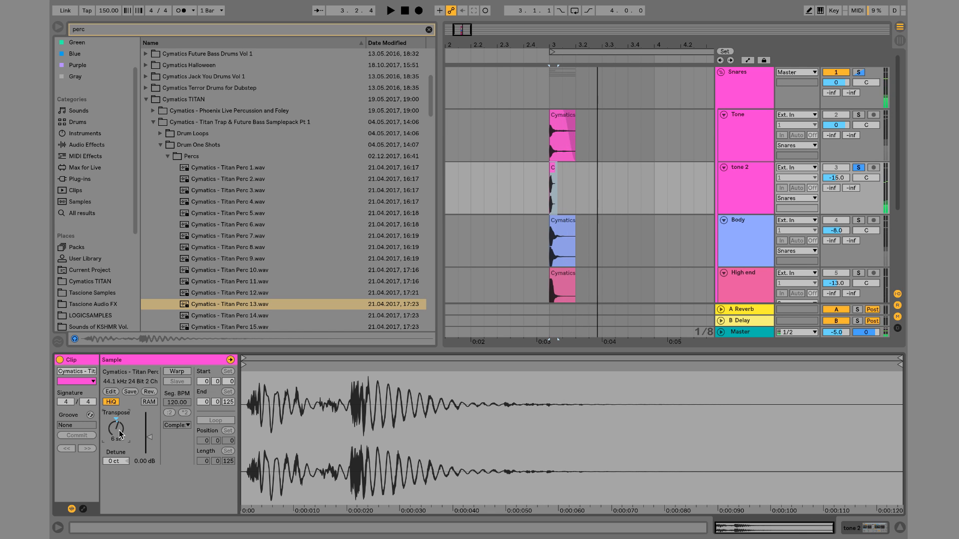
Detune the tone 2 clip to 20 ct and play it.
key("space")
left_click_drag(116, 461, 116, 452)
key("space")
key("space")
key("space")
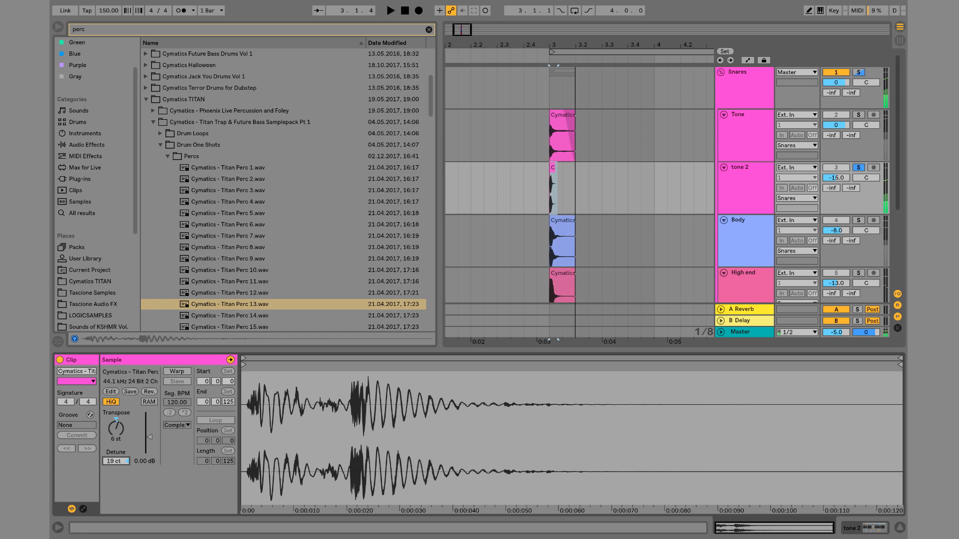
key("space")
key("space")
key("space")
Compare the pitches of Tone and tone 2 by soloing and playing each track in turn.
left_click(859, 115)
key("space")
key("space")
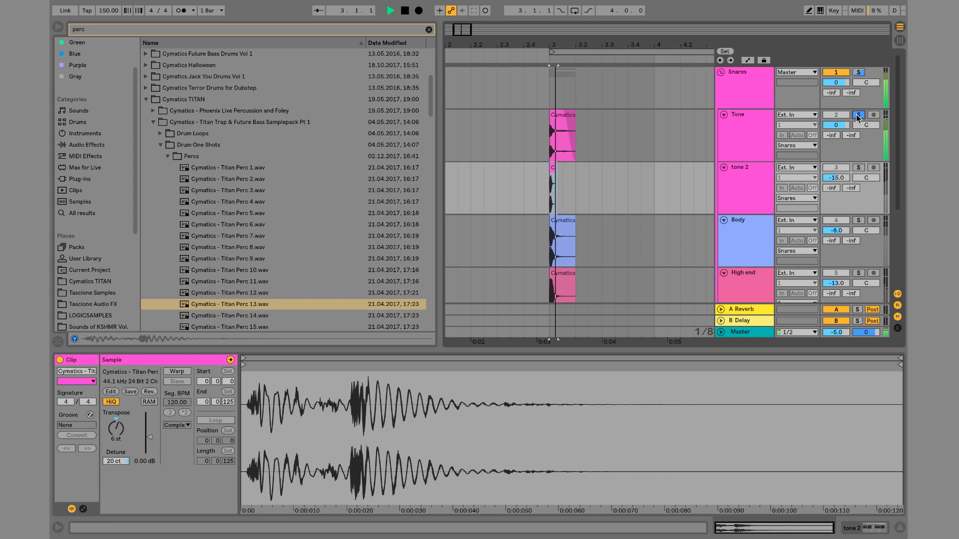
key("space")
key("space")
left_click(859, 167)
key("space")
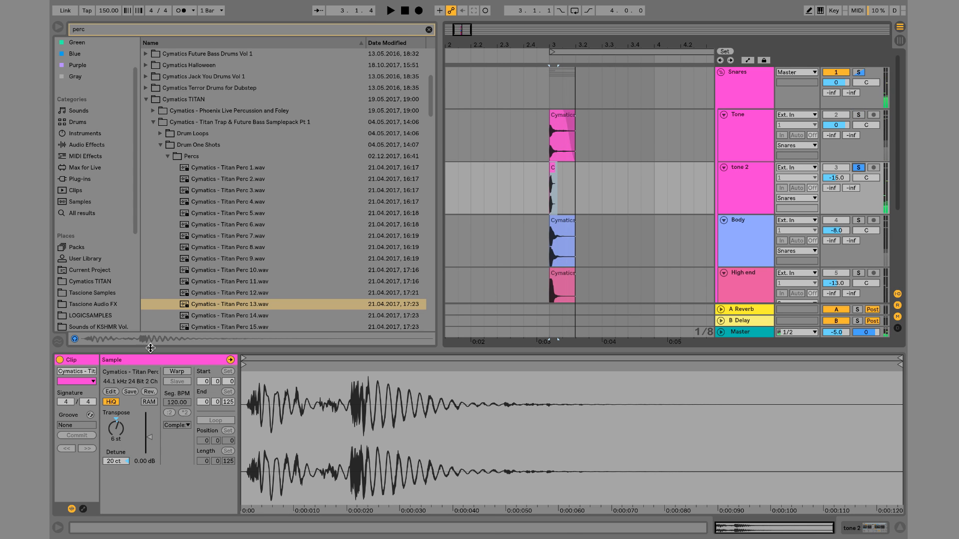
Set the tone 2 clip's detune to 45 ct, replay it and unsolo the track.
key("space")
left_click_drag(116, 461, 116, 457)
key("space")
key("space")
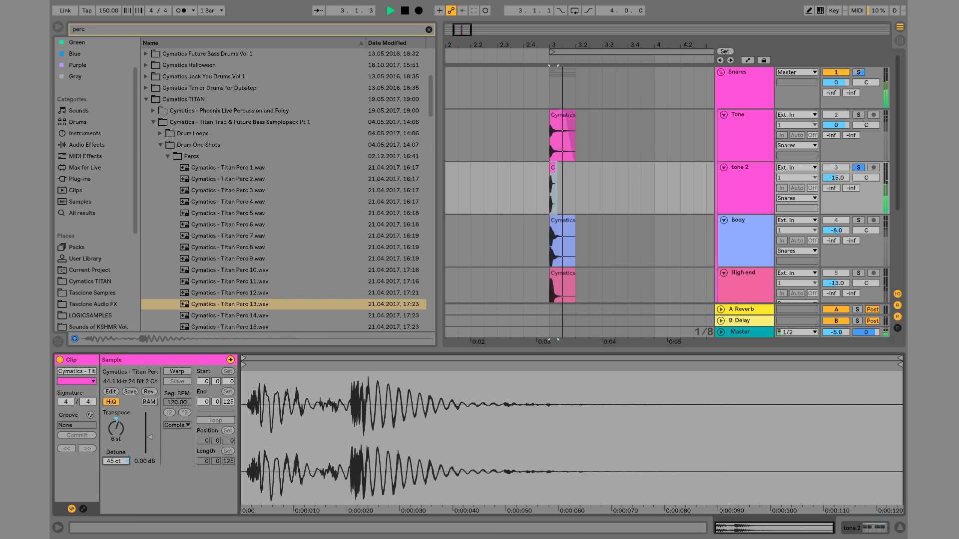
key("space")
key("space")
key("space")
key("space")
key("space")
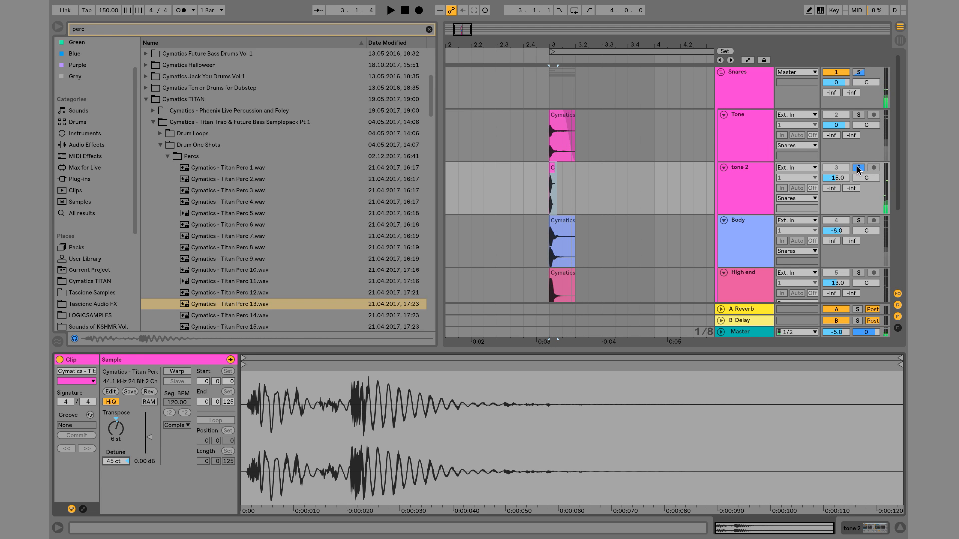
left_click(859, 167)
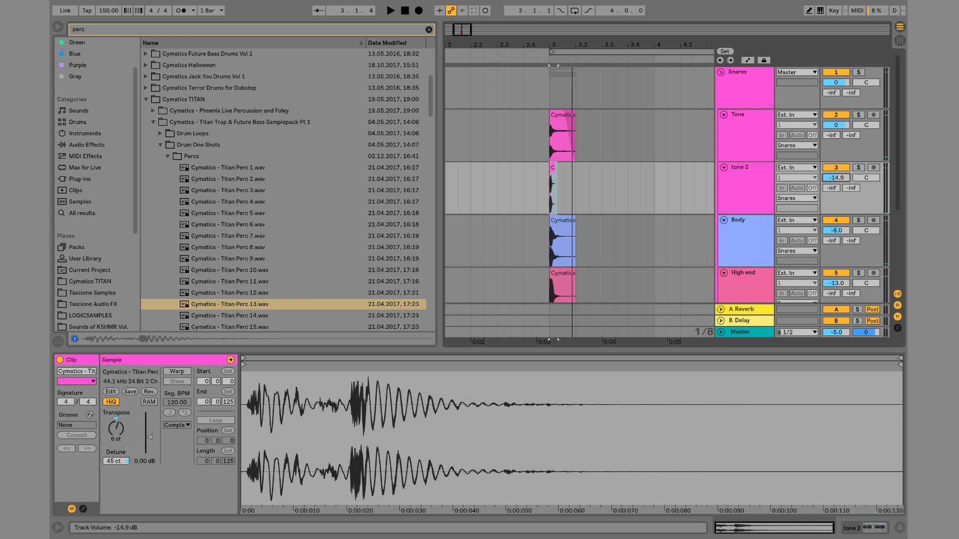
Set tone 2's volume to -9.1 dB and render the track by freezing and flattening it.
right_click(737, 184)
left_click(766, 252)
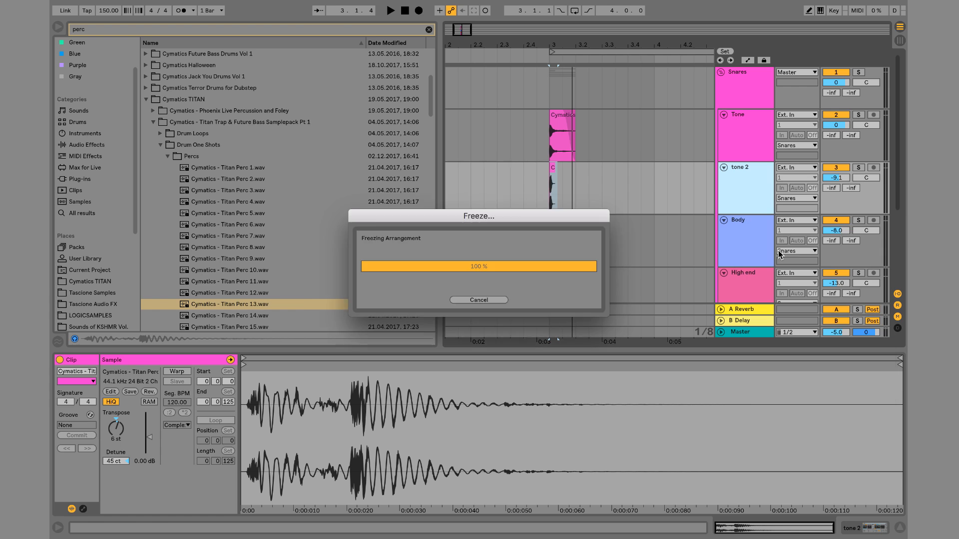
right_click(754, 189)
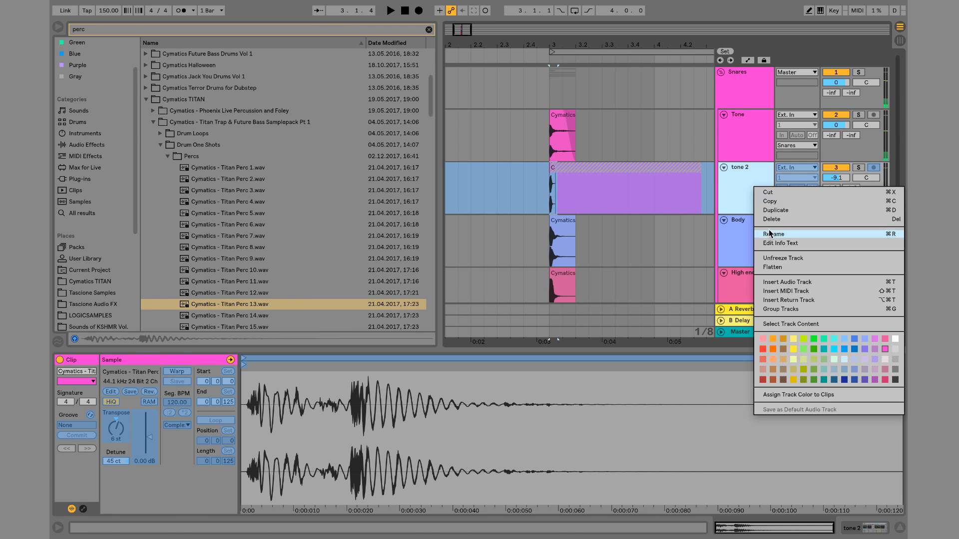
left_click(769, 269)
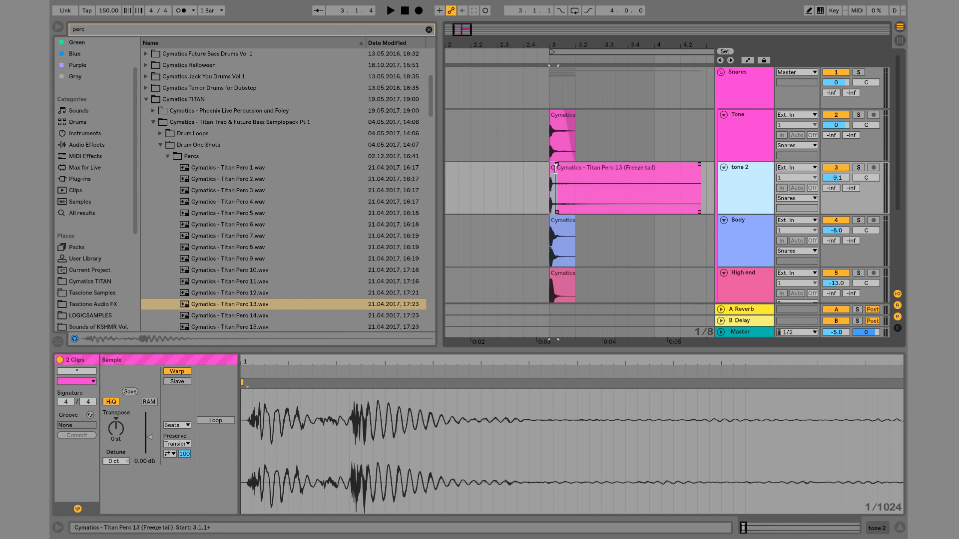
Extend the flattened tone 2 clip to just past 3.2.1 with a fade-out and delete its freeze tail clip.
left_click_drag(557, 169, 581, 170)
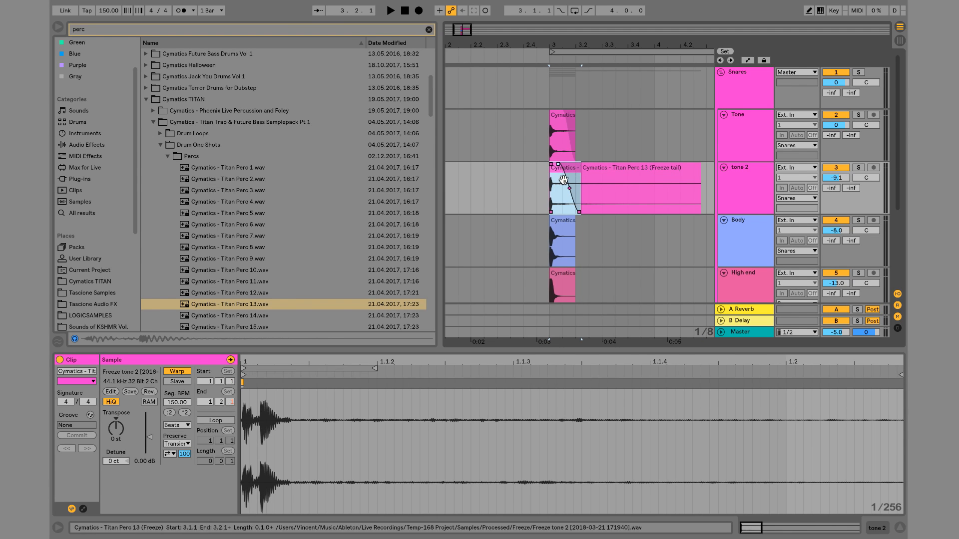
left_click(613, 169)
key("Delete")
Play the layered snare from 3.1.1 and set tone 2's volume to -7.9 dB.
left_click(557, 196)
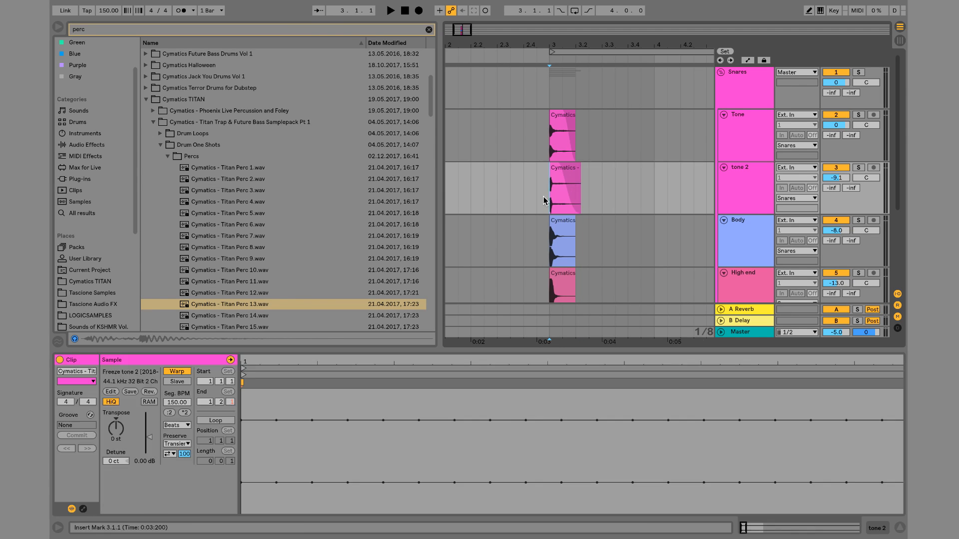
key("space")
left_click_drag(836, 177, 836, 175)
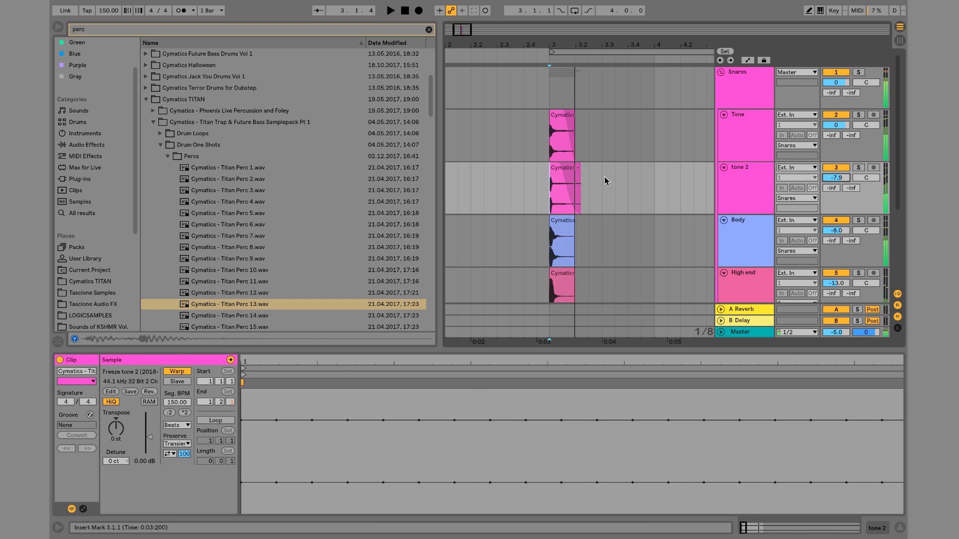
Delete the Titan Perc 13 clip from tone 2 and audition the Titan Perc samples from 14 through 33 for a replacement.
left_click(567, 171)
key("Delete")
scroll(274, 224, "down", 4)
left_click(274, 224)
key("Down")
key("Down")
key("Down")
key("Down")
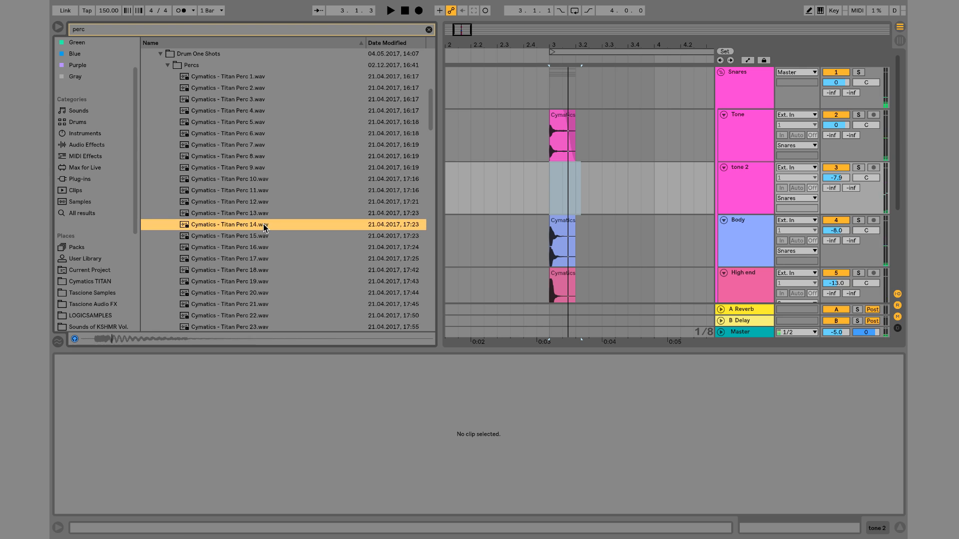
key("Down")
key("Down")
key("Down")
key("Down")
key("Down")
key("Down")
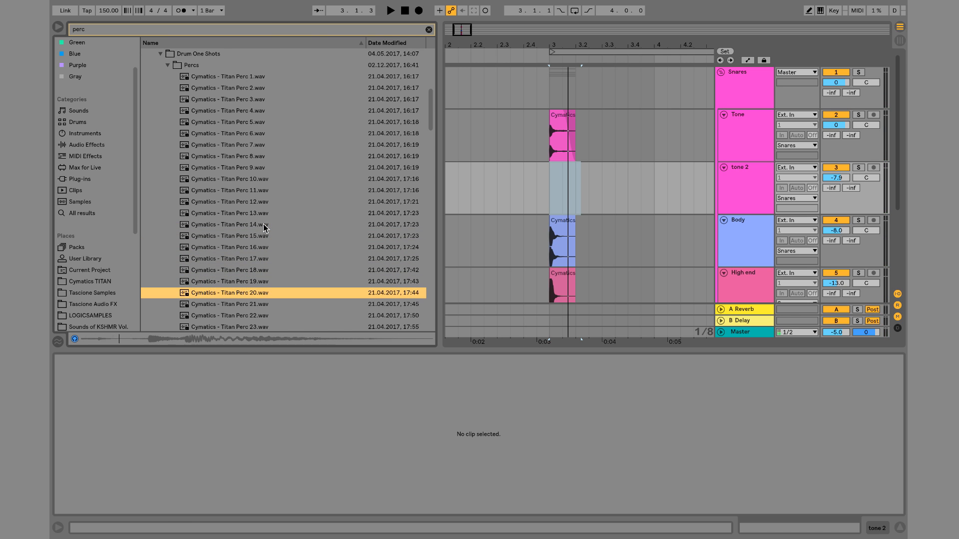
key("Down")
key("Down")
key("Down")
key("Down")
key("Down")
key("Down")
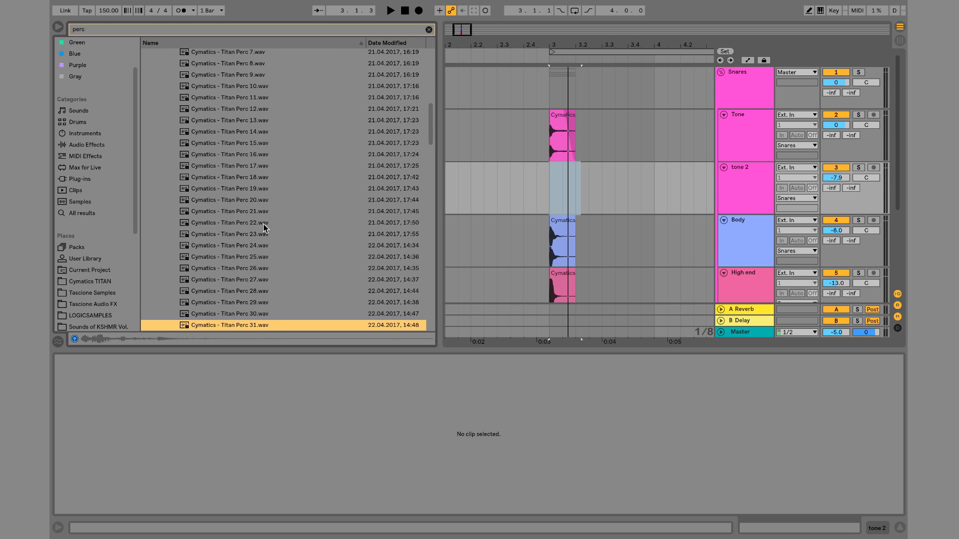
key("Down")
key("Down")
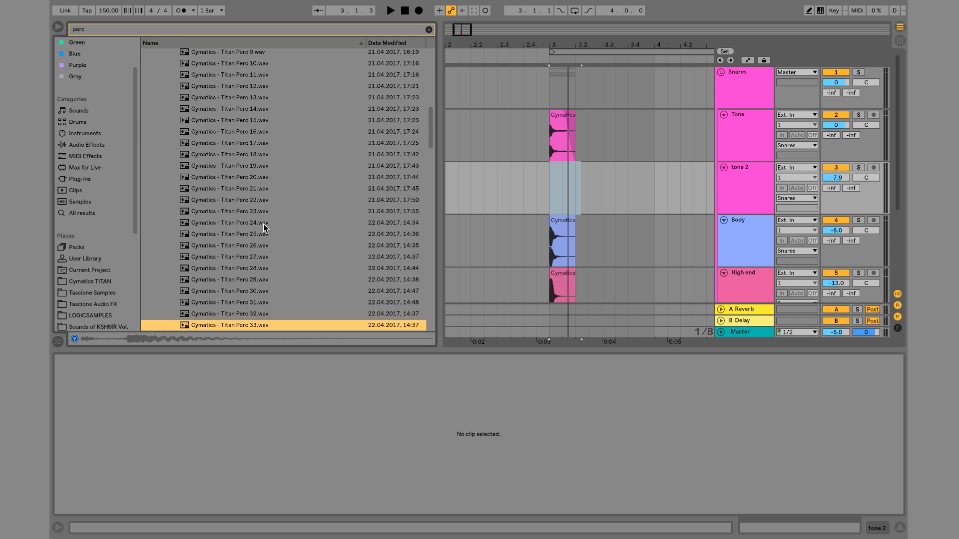
key("Down")
Place Cymatics - Titan Perc 32 at 3.1.1 on tone 2, play it and transpose the clip up 3 st.
left_click_drag(245, 308, 548, 172)
key("space")
key("space")
left_click_drag(118, 428, 118, 423)
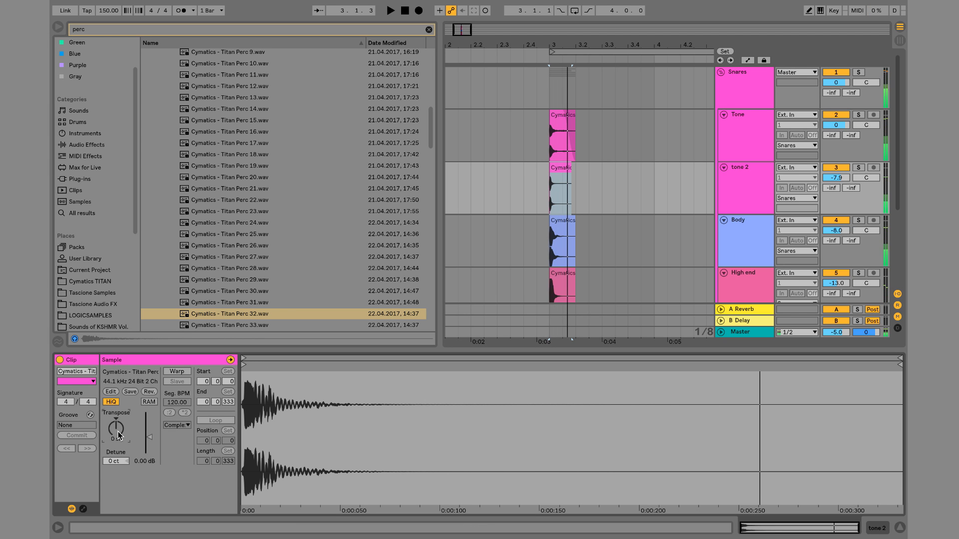
key("space")
key("space")
Solo tone 2 and repeatedly play the transposed Titan Perc 32 clip to judge its pitch.
left_click(859, 168)
key("space")
key("space")
key("space")
key("space")
key("space")
key("space")
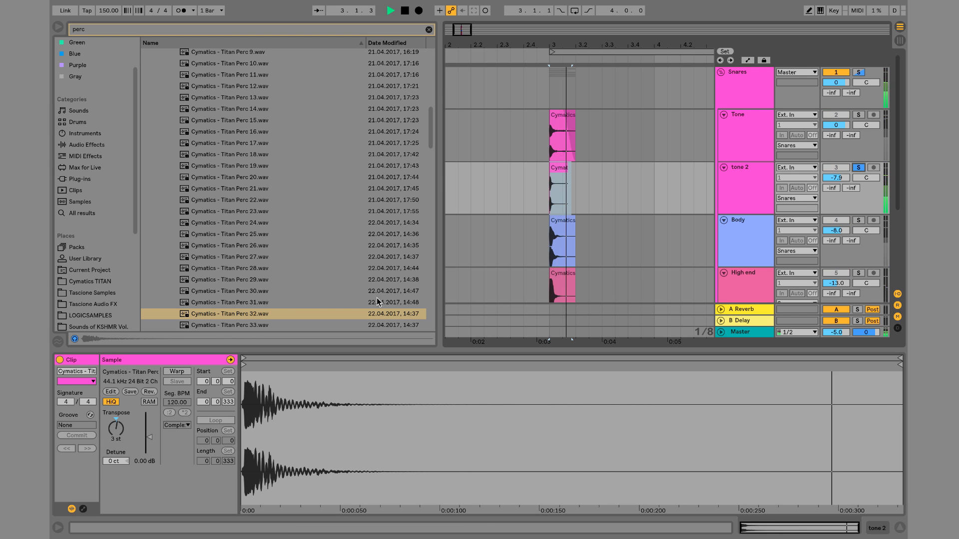
Transpose the soloed Titan Perc 32 clip on tone 2 to -6 st and play it repeatedly to judge its pitch.
left_click_drag(113, 435, 114, 453)
key("space")
key("space")
key("space")
key("space")
key("space")
key("space")
key("space")
key("space")
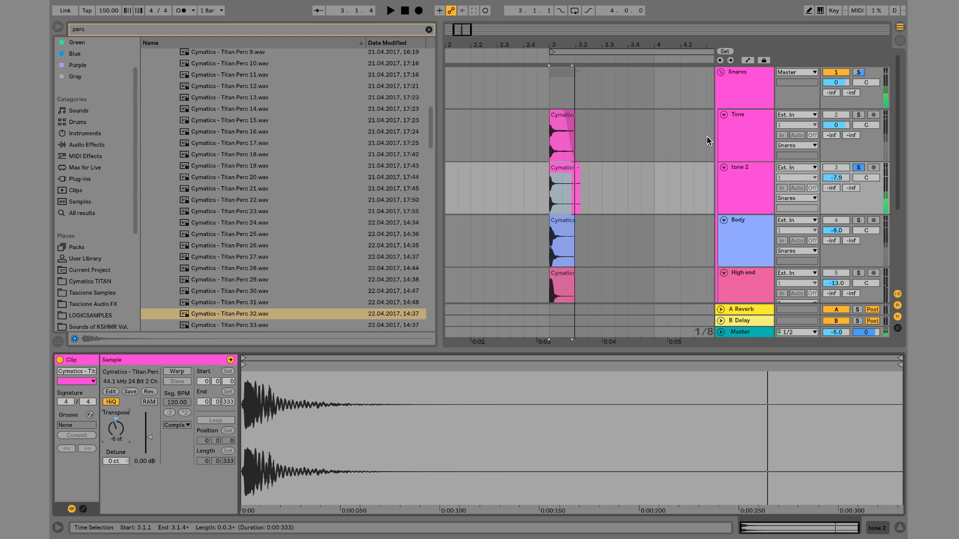
Unsolo tone 2, raise its volume to 6.0 dB and play all the snare layers together.
left_click(860, 169)
key("space")
left_click_drag(837, 179, 837, 163)
key("space")
key("space")
key("space")
key("space")
key("space")
Add the Reverb audio effect to tone 2, lower its Dry/Wet to 17% and play the layered snare.
left_click(98, 150)
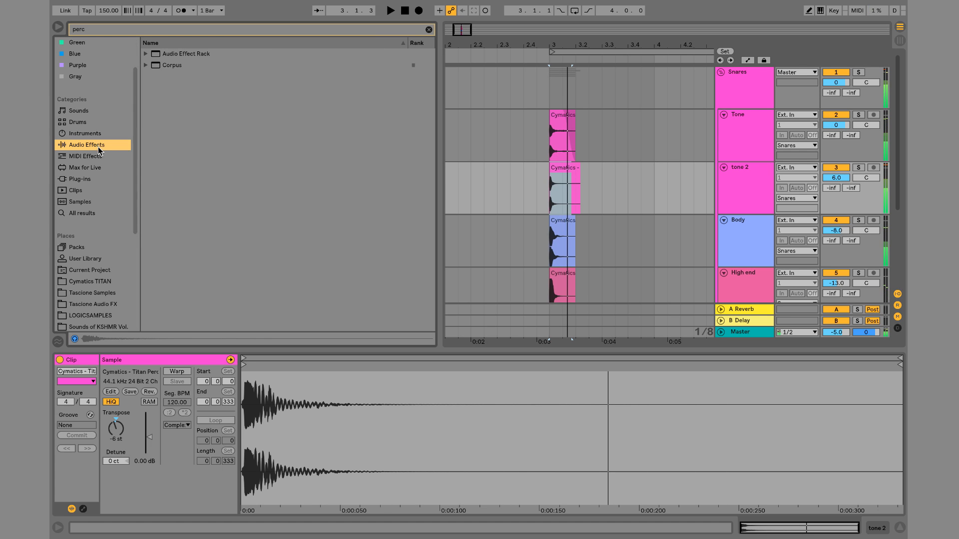
left_click(429, 30)
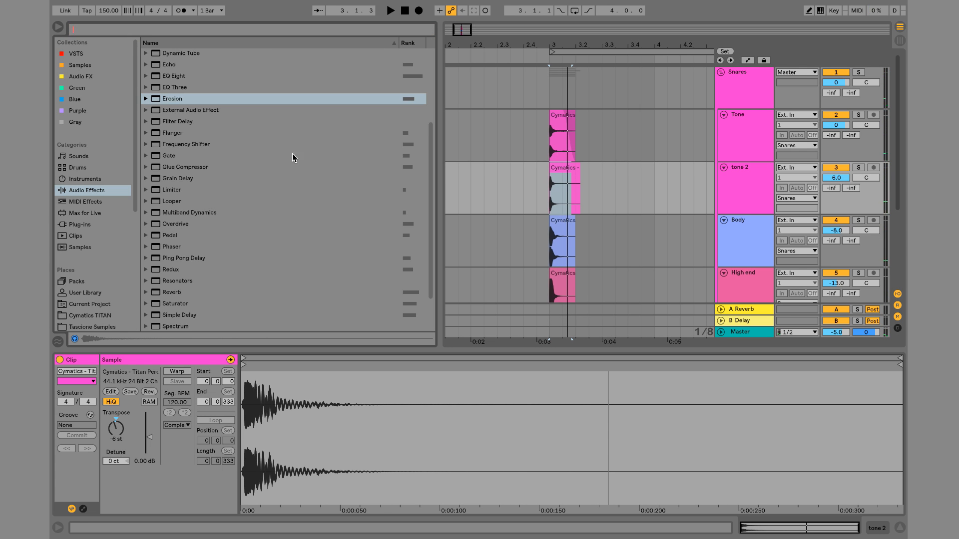
scroll(225, 261, "down", 2)
double_click(178, 248)
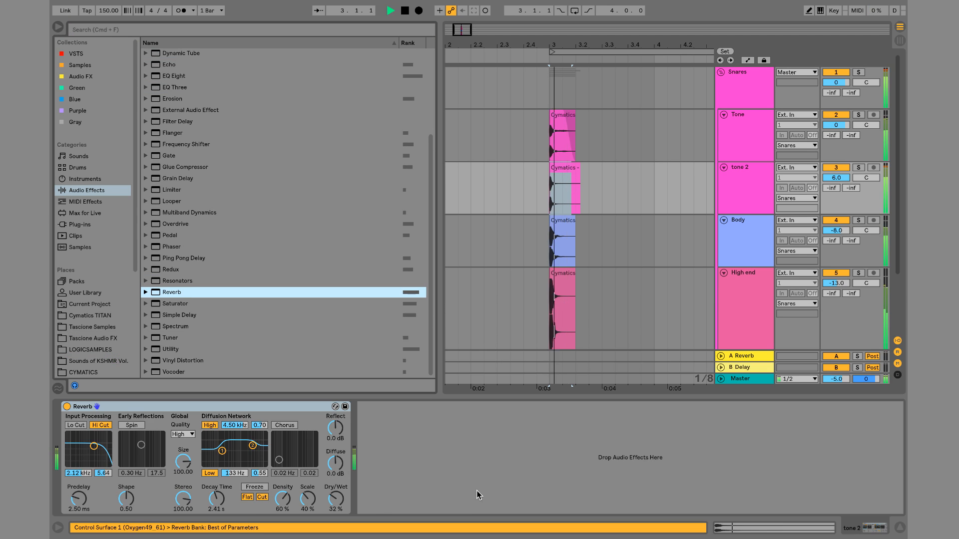
key("space")
left_click_drag(335, 499, 335, 506)
key("space")
key("space")
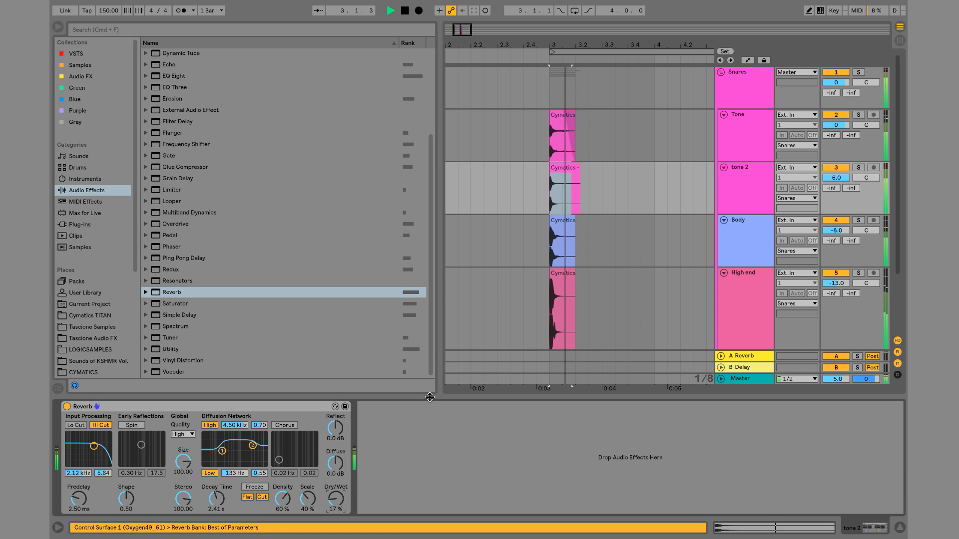
Freeze and flatten tone 2 with its reverb, and delete the resulting freeze tail clip.
right_click(749, 176)
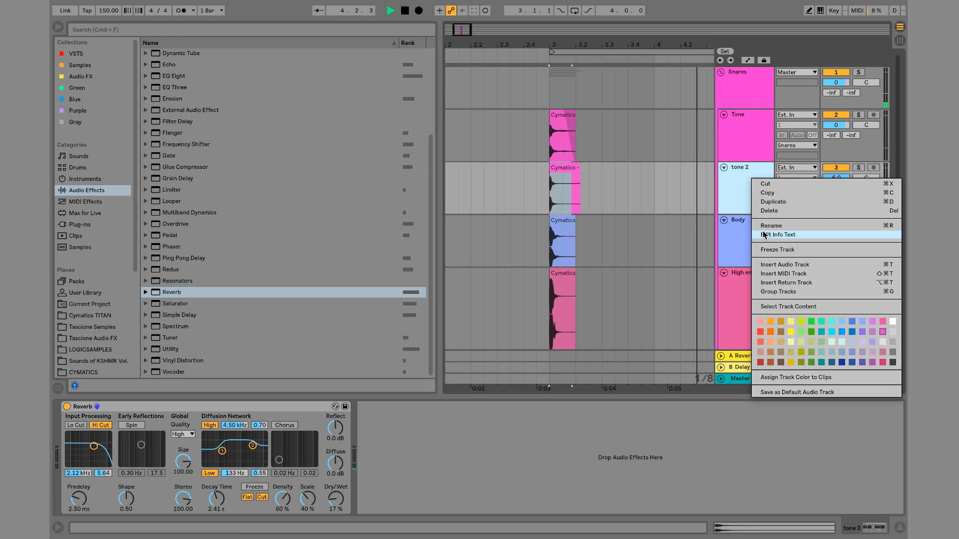
left_click(771, 250)
left_click(579, 289)
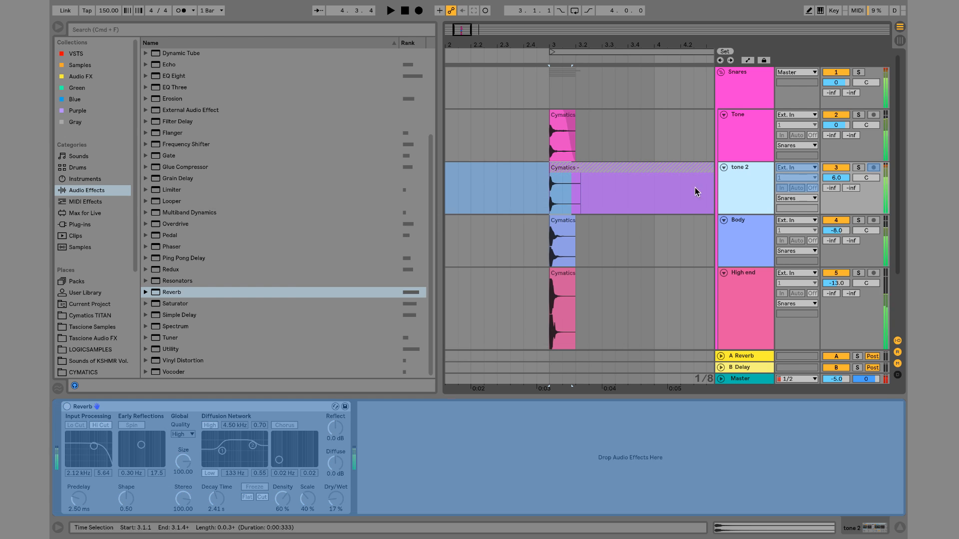
right_click(736, 177)
left_click(755, 257)
left_click(610, 172)
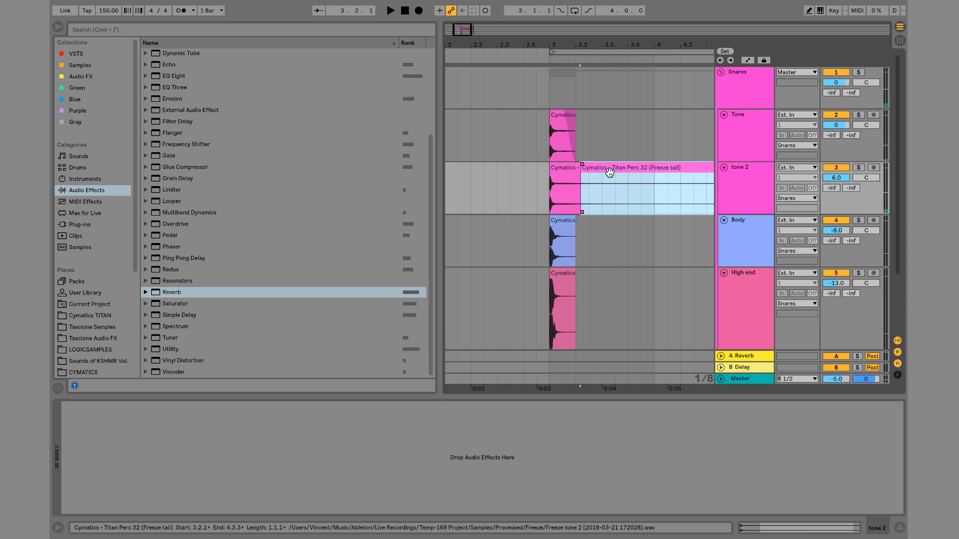
key("Delete")
Play the snare from 3.1.1 and shorten the flattened tone 2 clip to end at 3.2.1, matching the Tone clip.
left_click(552, 172)
key("space")
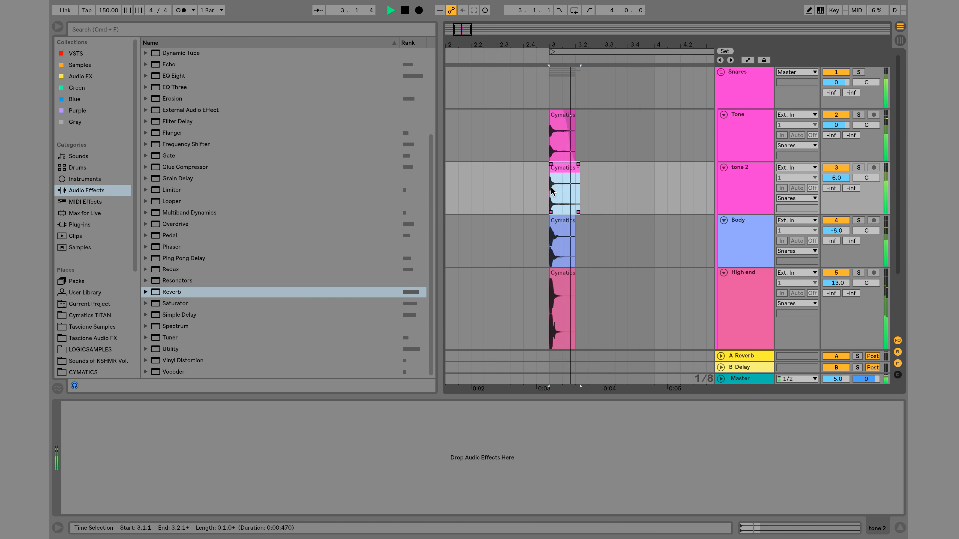
left_click(571, 111)
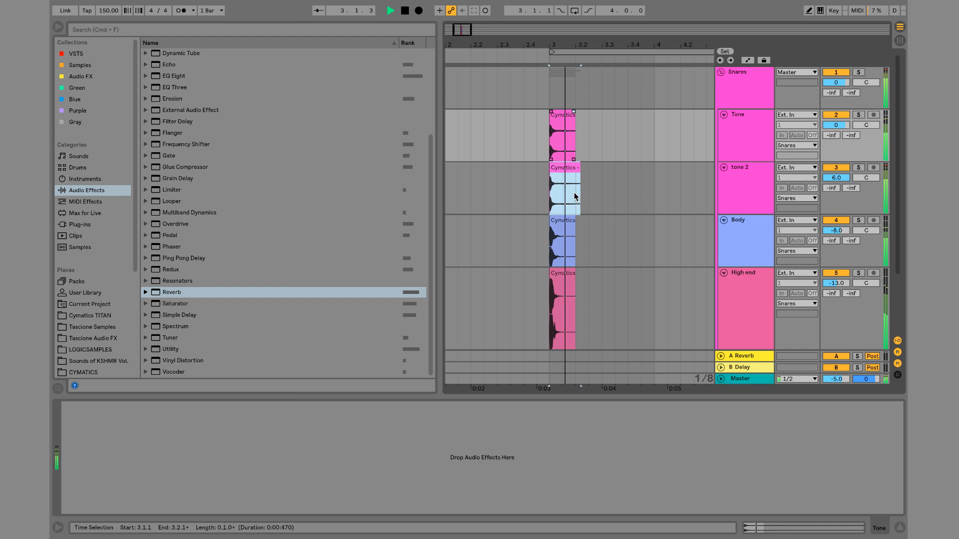
left_click_drag(575, 193, 590, 155)
left_click(742, 183)
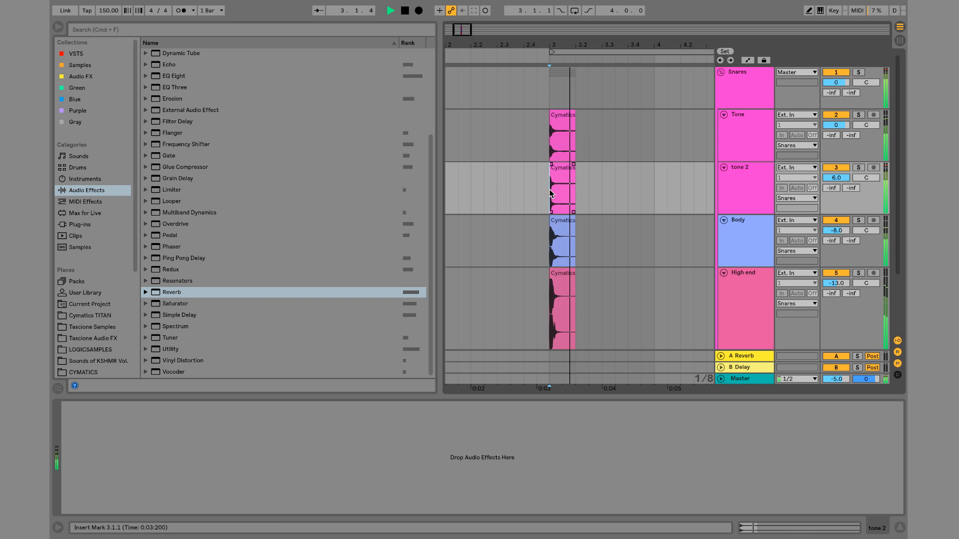
Open the flattened tone 2 clip, transpose it to -1 st and play it repeatedly to check its tuning.
double_click(566, 169)
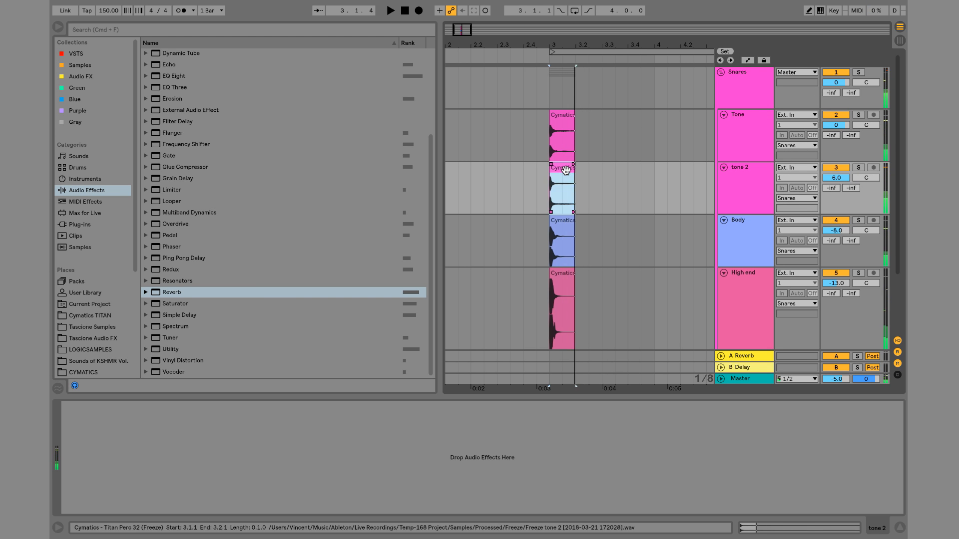
key("space")
left_click_drag(121, 465, 120, 515)
key("space")
key("space")
key("space")
key("space")
key("space")
key("space")
key("space")
key("space")
key("space")
key("space")
key("space")
key("space")
key("space")
key("space")
key("space")
key("space")
Compare the soloed Tone and tone 2 tracks and try the tone 2 clip at 0 st and -40 ct.
left_click(858, 167)
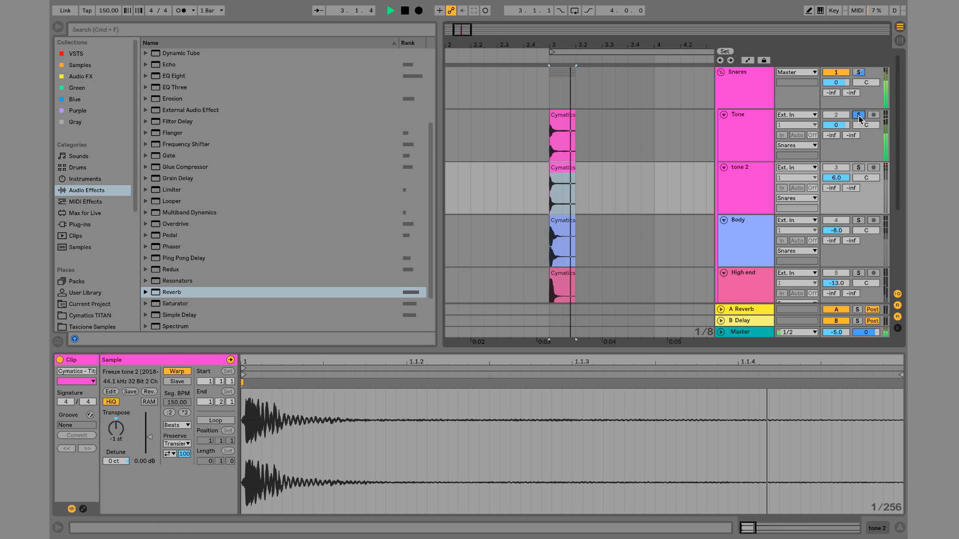
key("space")
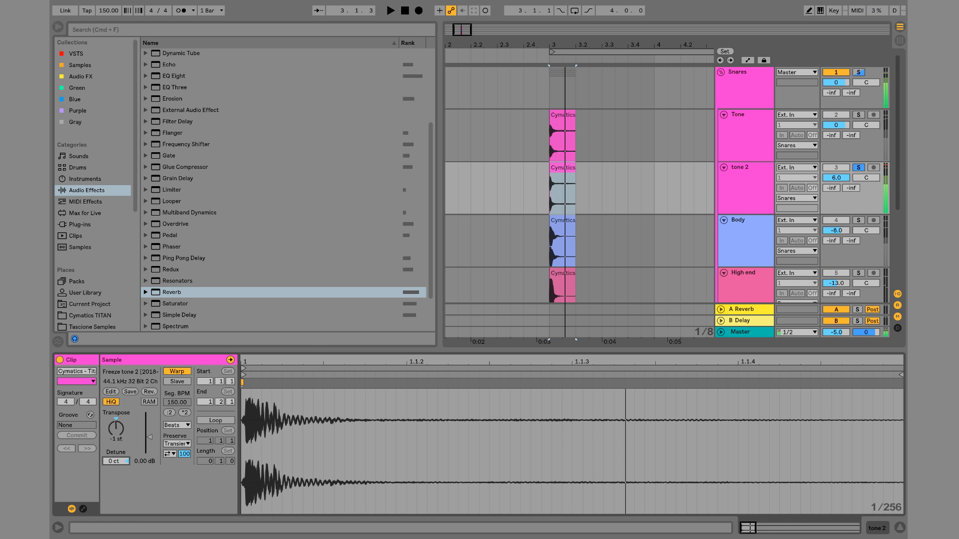
left_click_drag(116, 461, 116, 411)
key("space")
key("space")
key("space")
key("space")
key("space")
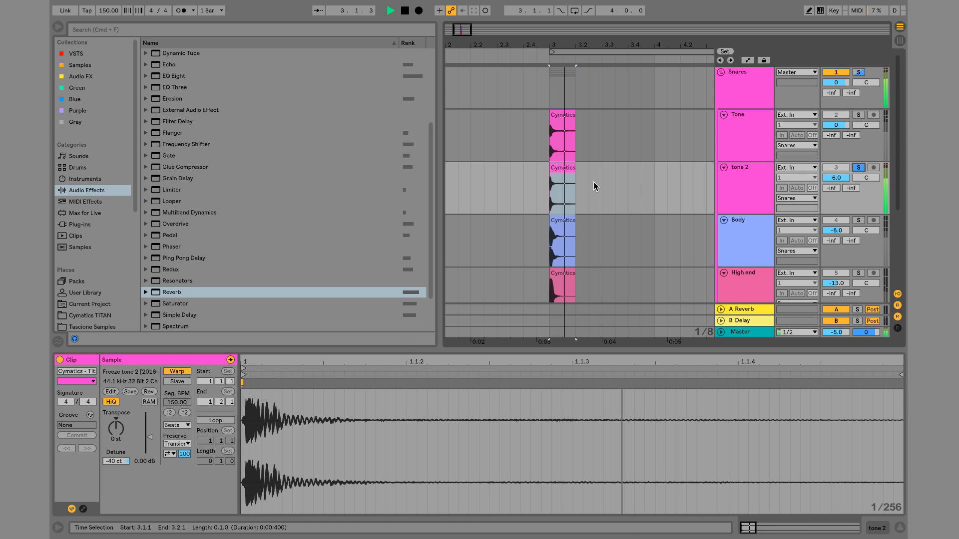
key("space")
Retune the soloed tone 2 clip to -2 st with a detune of -18 ct, playing it between adjustments.
left_click_drag(112, 460, 111, 498)
key("space")
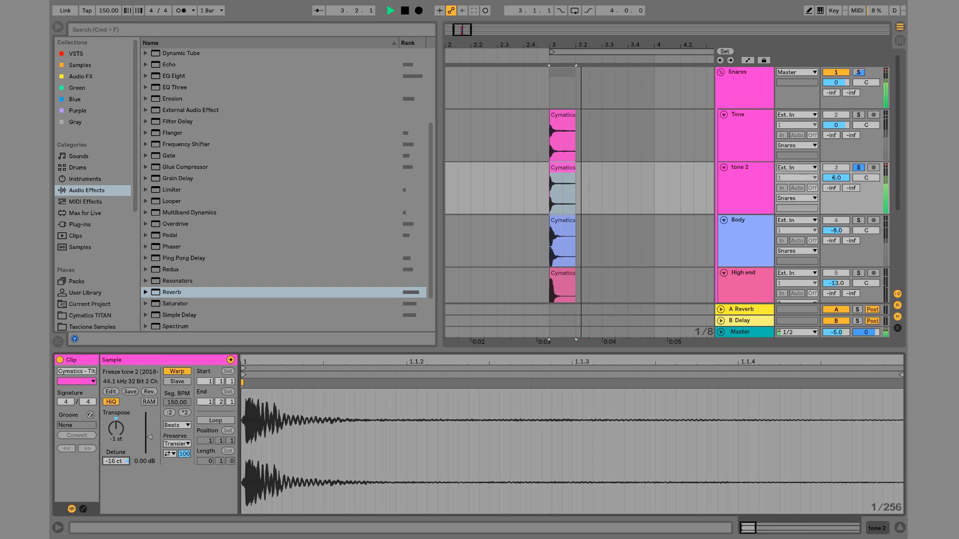
key("space")
left_click_drag(116, 461, 116, 459)
key("space")
key("space")
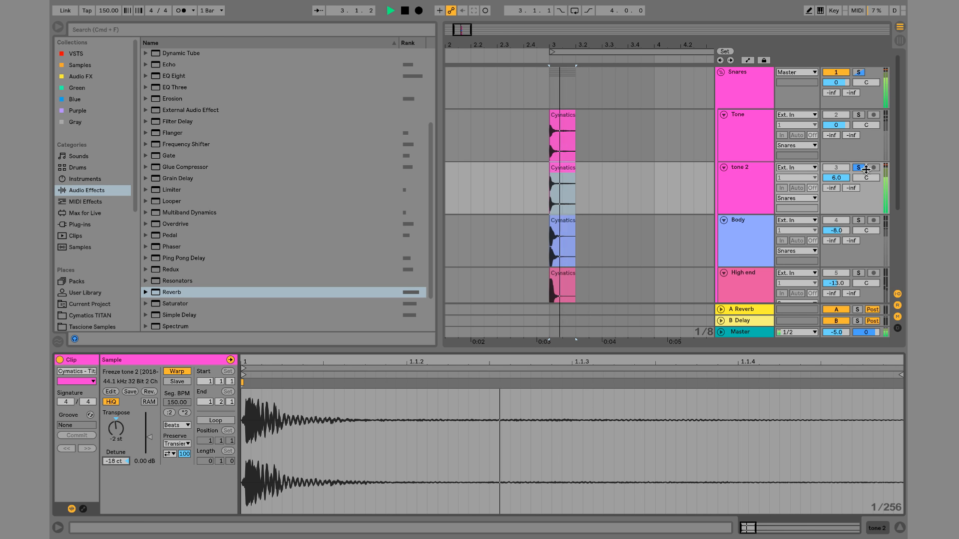
Compare tone 2 with the soloed Tone track and try transposing the tone 2 clip up to 12 st.
left_click(858, 115)
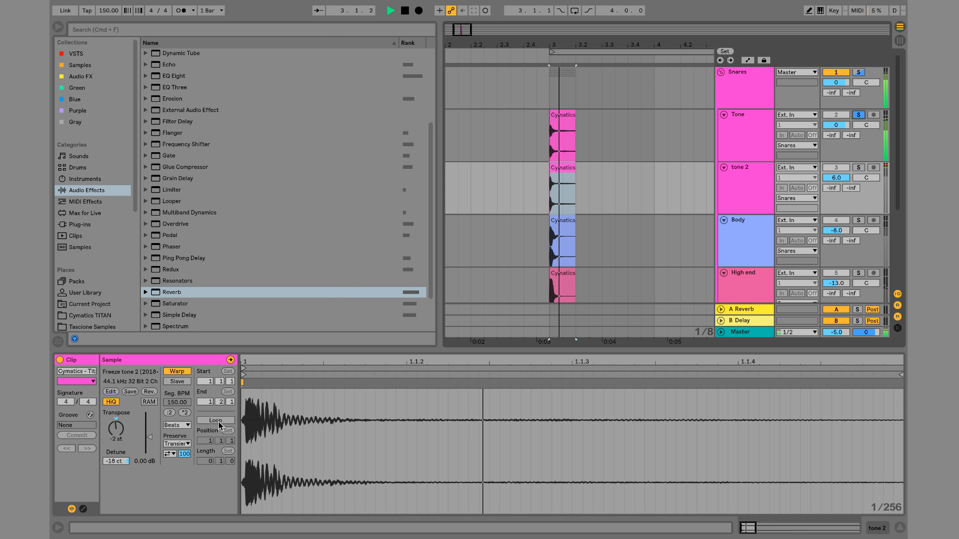
left_click_drag(116, 427, 116, 397)
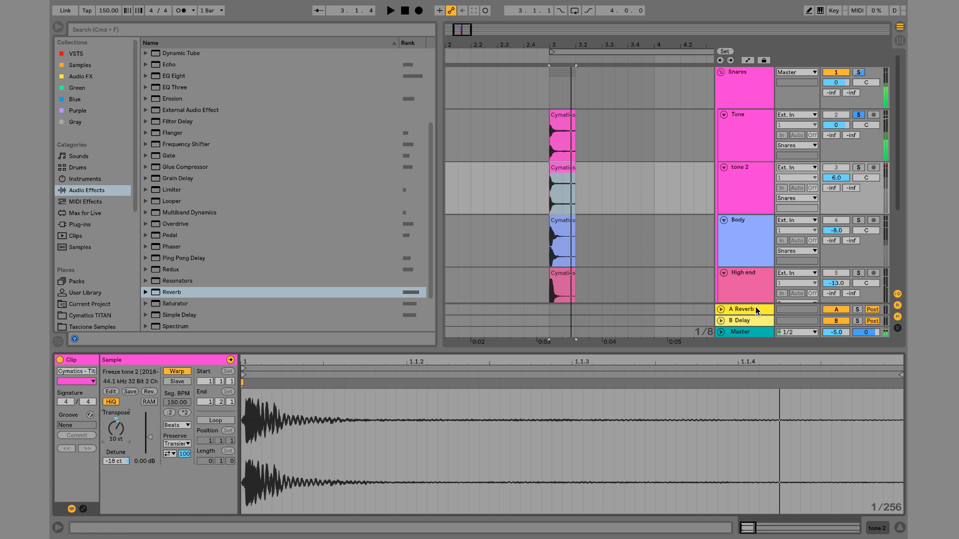
left_click(859, 167)
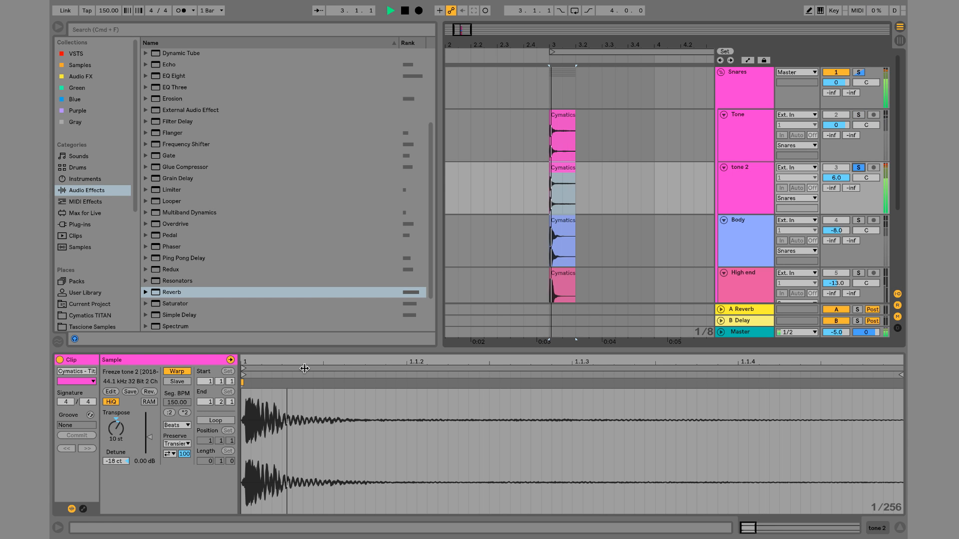
left_click(128, 428)
key("Up")
key("Up")
key("space")
key("space")
key("space")
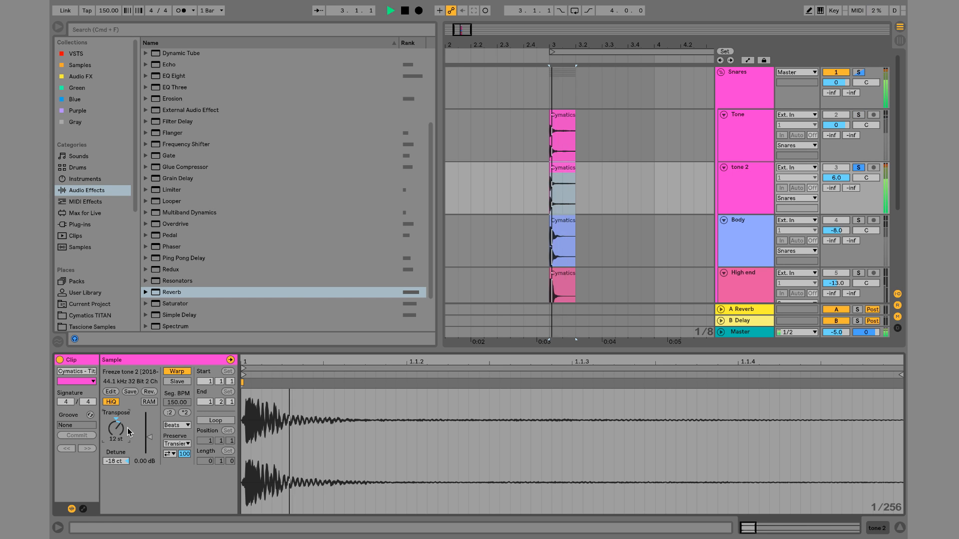
key("space")
key("space")
Try detuning the tone 2 clip to -23 ct and compare it with the soloed Tone track.
left_click_drag(116, 462, 116, 458)
key("space")
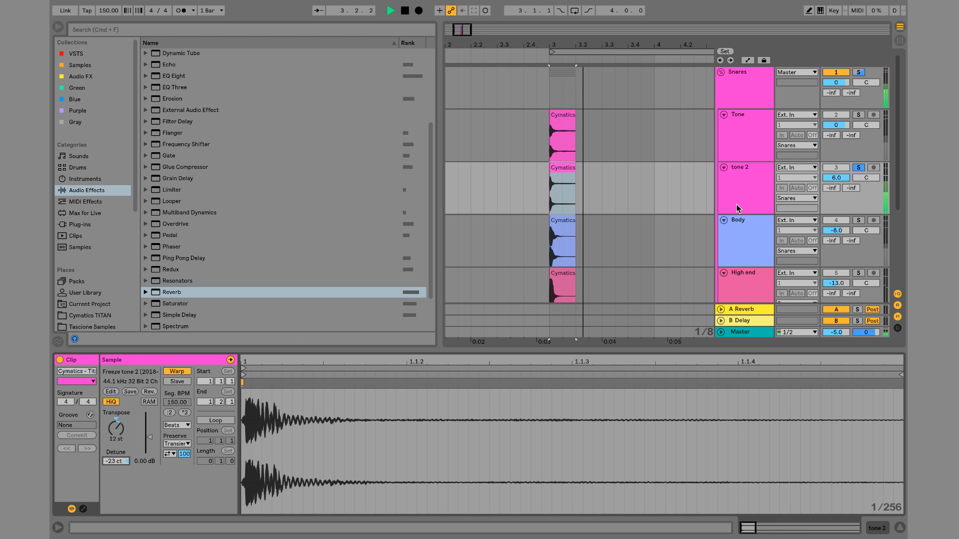
left_click(857, 116)
key("space")
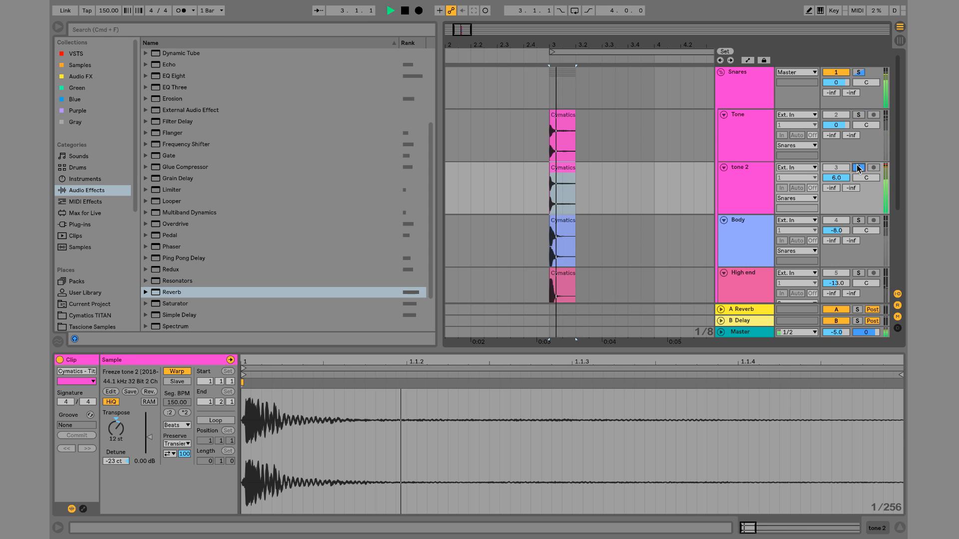
Undo the recent pitch changes to restore the tone 2 clip to -2 st and -18 ct, and play all layers unsoloed.
key("super+z")
key("super+z")
key("space")
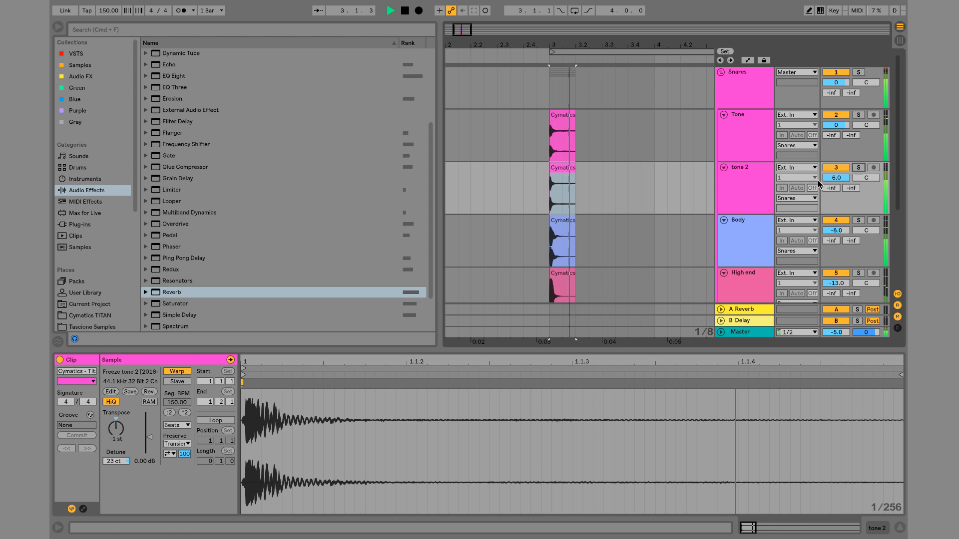
key("space")
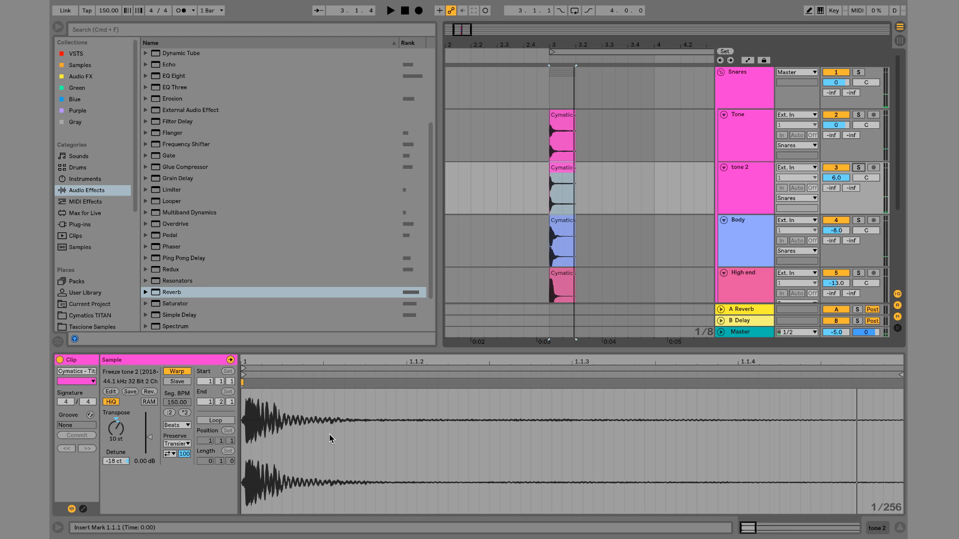
key("super+z")
key("space")
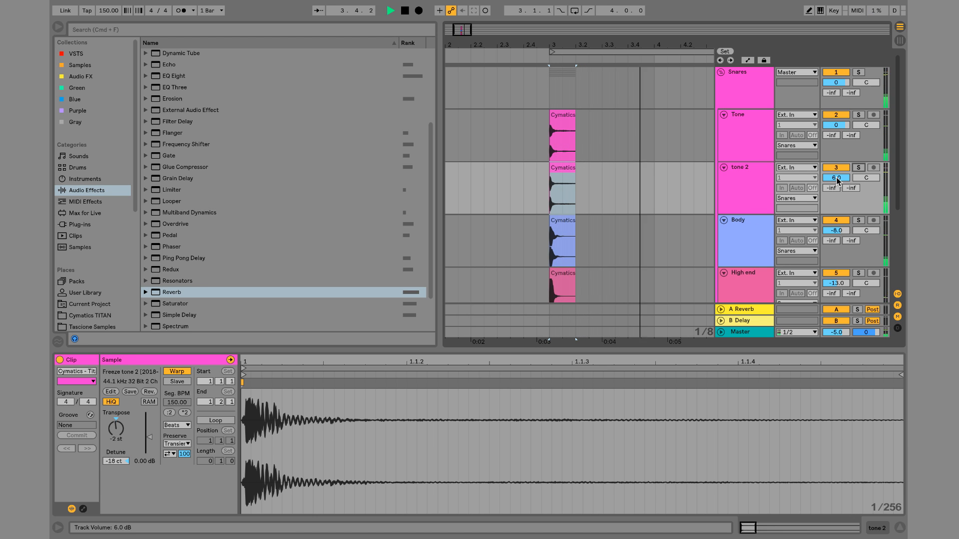
Lower tone 2's volume to -3.6 dB, set its clip's detune to 25 ct and play the layered snare.
left_click_drag(836, 179, 836, 198)
key("space")
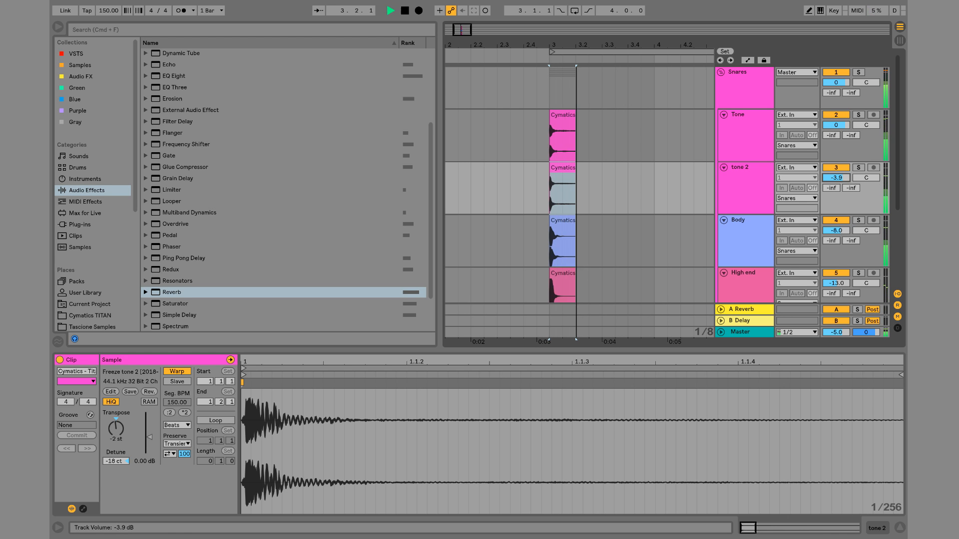
left_click_drag(115, 460, 116, 445)
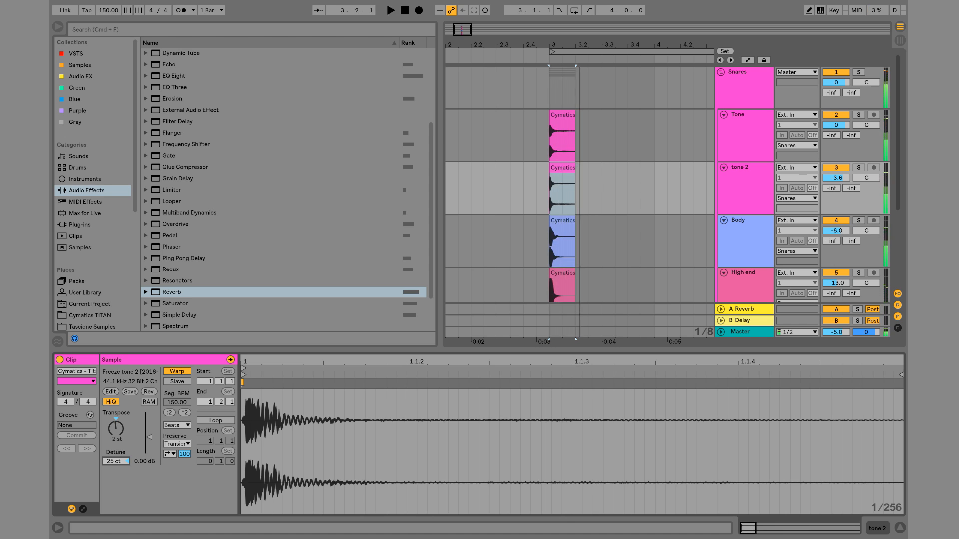
key("space")
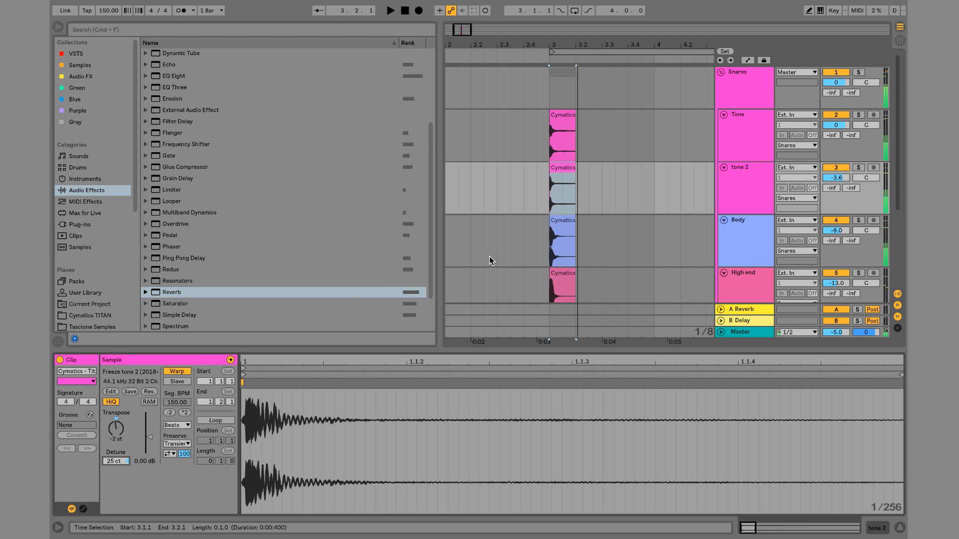
left_click(563, 173)
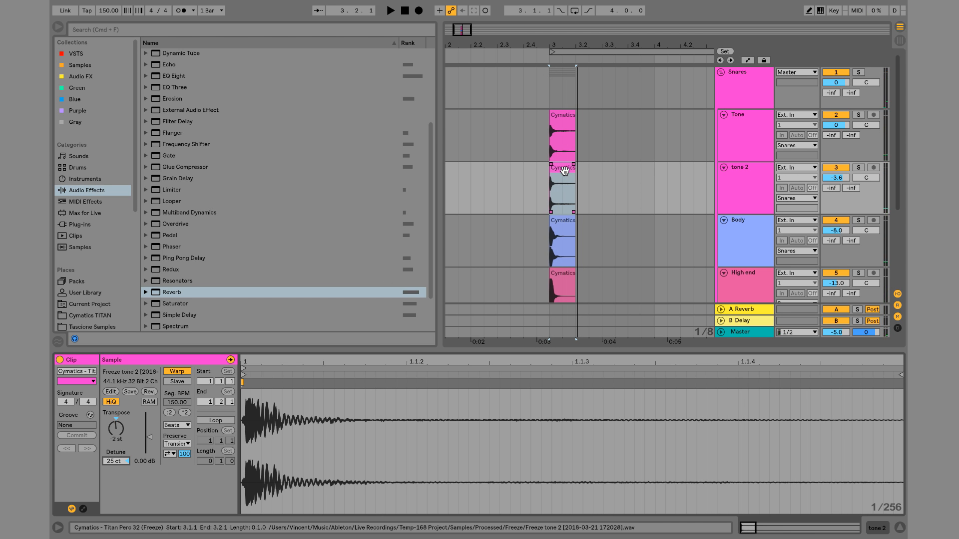
Add a Glue Compressor to the Snares group with -4.76 dB threshold, 5.24 dB makeup and soft clipping enabled, and play the snare.
left_click(753, 102)
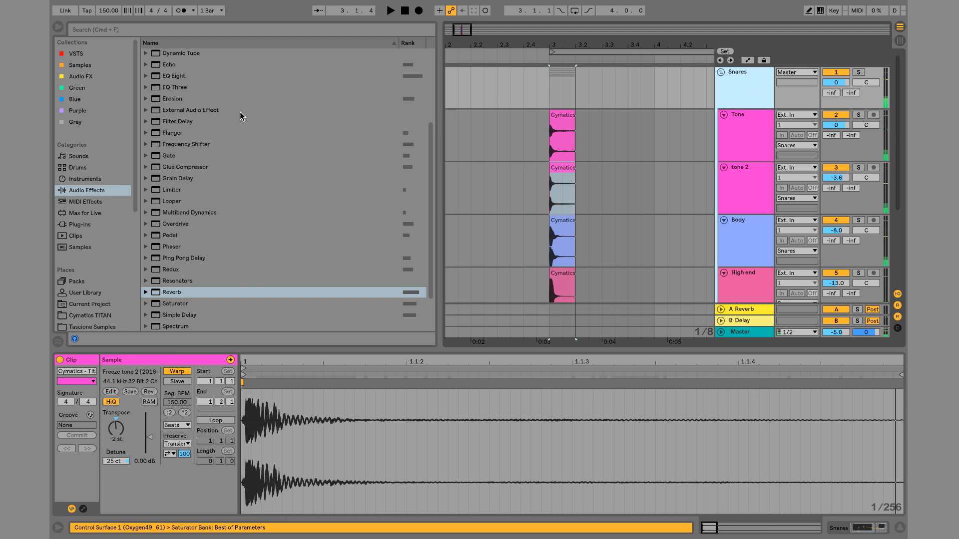
left_click(191, 167)
left_click_drag(566, 486, 601, 477)
key("space")
left_click(644, 428)
key("space")
key("space")
key("space")
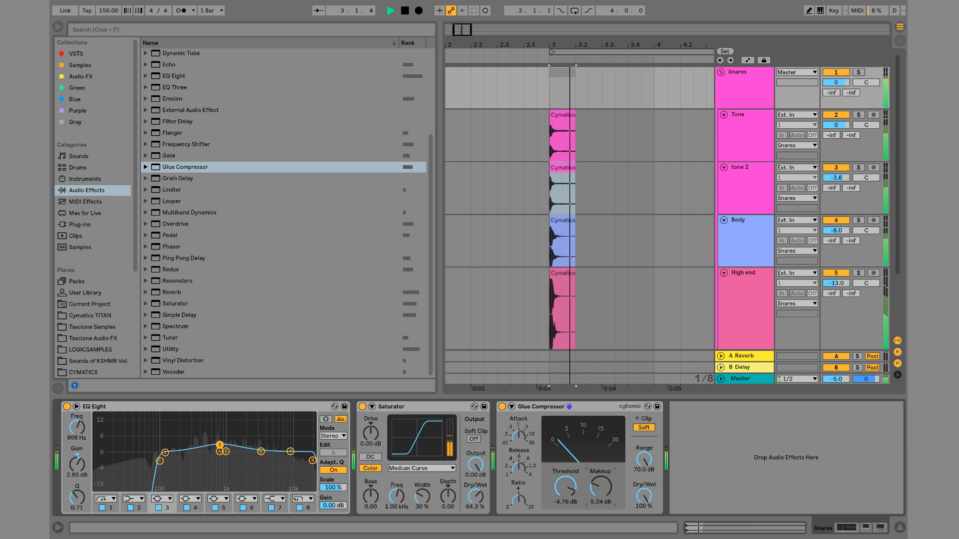
key("space")
key("space")
key("space")
key("space")
Boost band 7 of the Snares group's EQ Eight by 6.32 dB at 8.08 kHz and reduce the Glue Compressor makeup to 3.65 dB.
left_click_drag(290, 452, 284, 437)
key("space")
key("space")
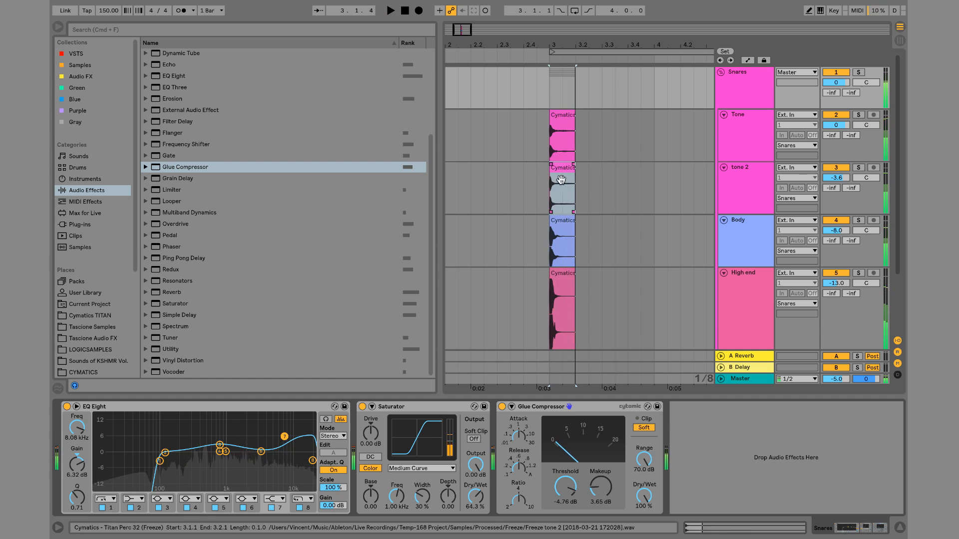
Delete the tone 2 clip to judge the snare without it and undo the deletion.
left_click(561, 171)
key("Delete")
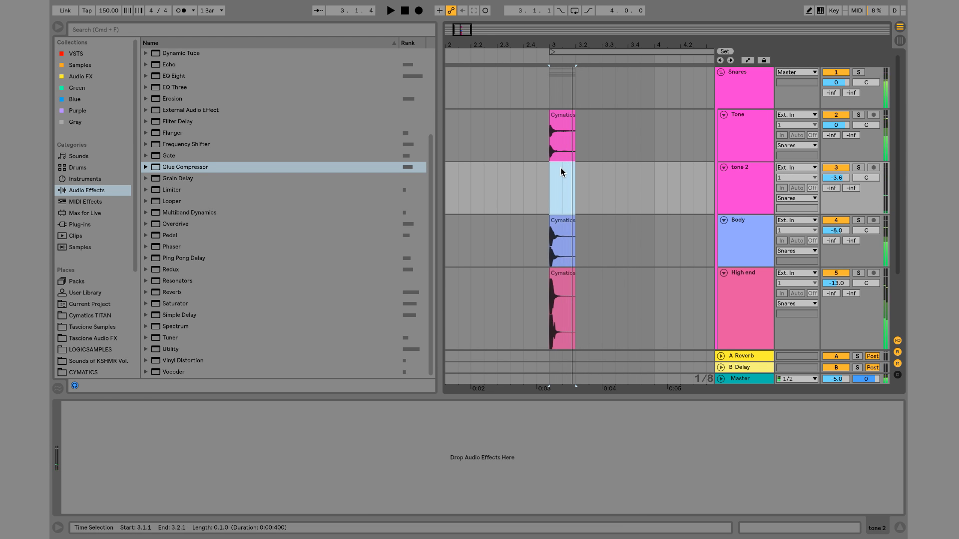
key("super+z")
Try detuning the tone 2 clip to -19 ct and play the layered snare.
double_click(561, 170)
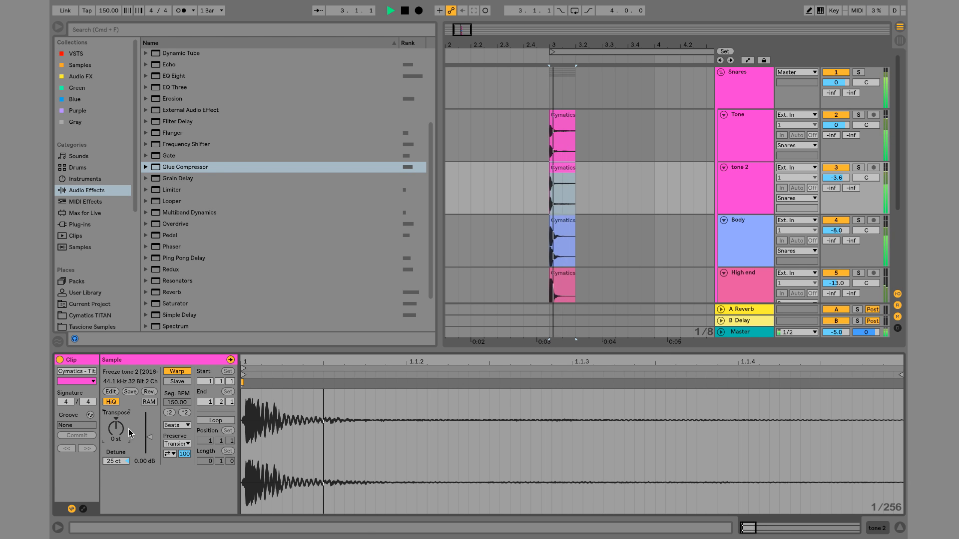
key("space")
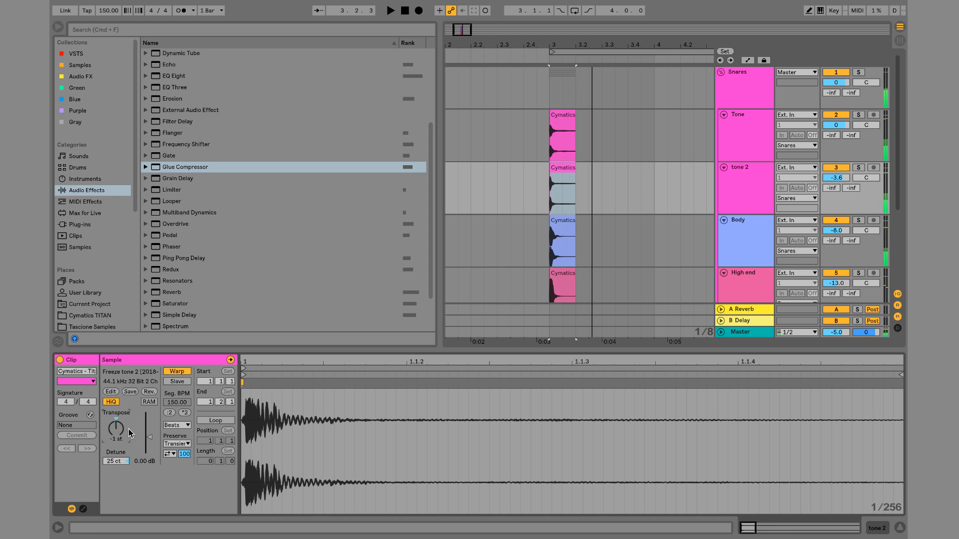
key("space")
left_click_drag(115, 462, 116, 454)
key("space")
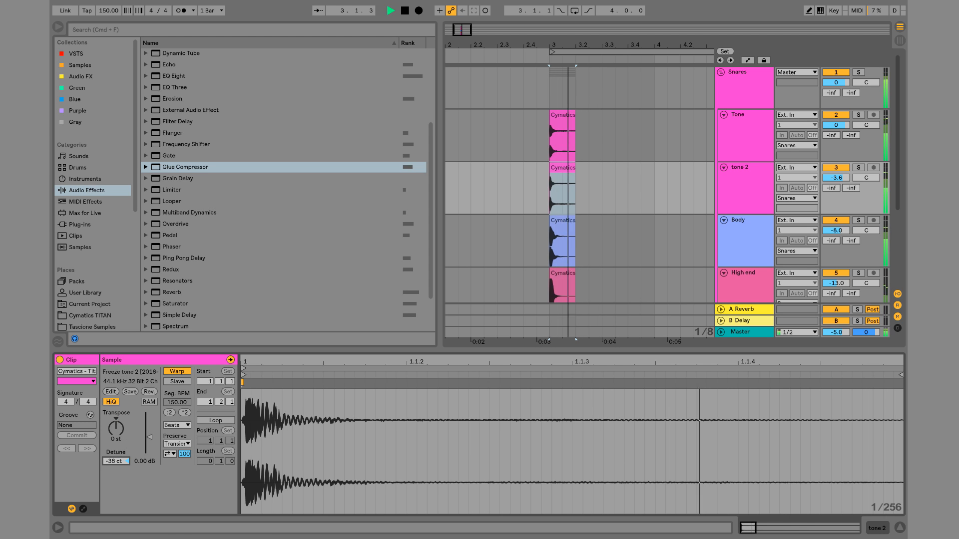
key("space")
Delete the tone 2 clip and browse the CYMATICS folder to the Titan Percs one-shots for a replacement.
left_click(567, 169)
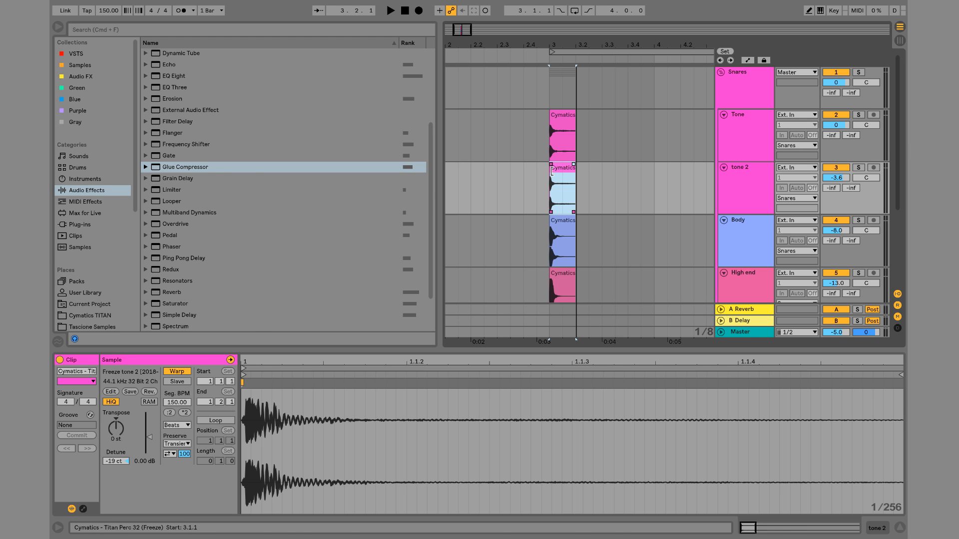
key("Delete")
scroll(87, 293, "down", 4)
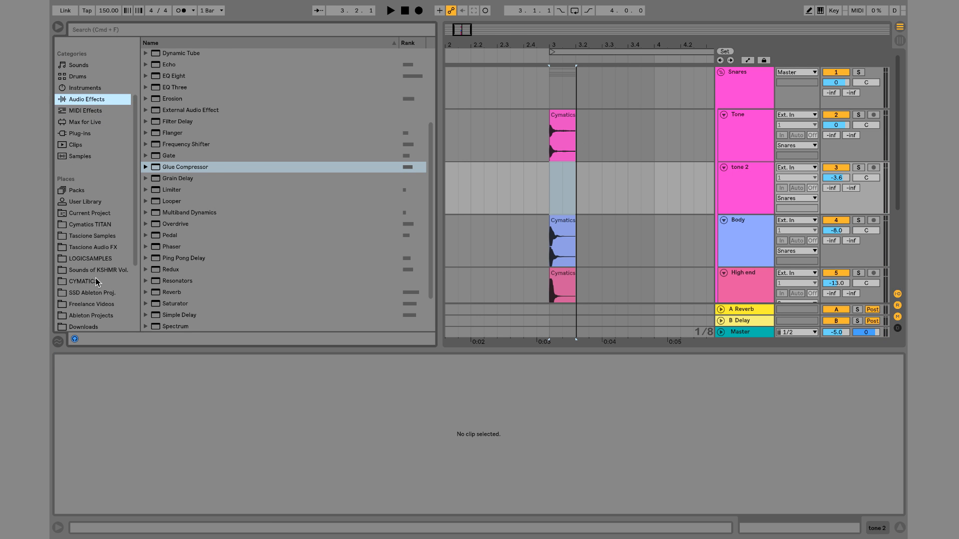
left_click(99, 259)
left_click(107, 280)
scroll(185, 268, "down", 10)
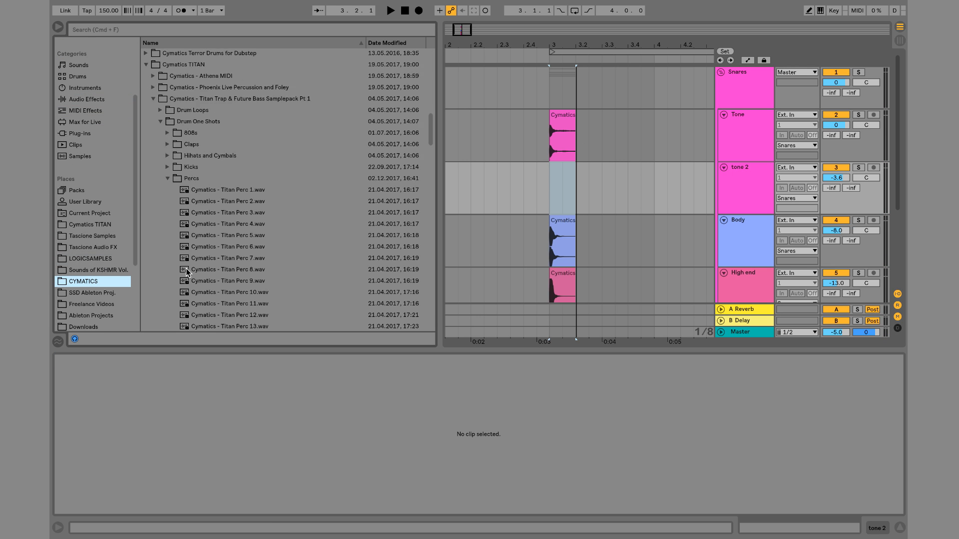
Audition the Cymatics Titan percussion samples from Perc 37 through Perc 106.
left_click(229, 263)
key("Up")
key("Up")
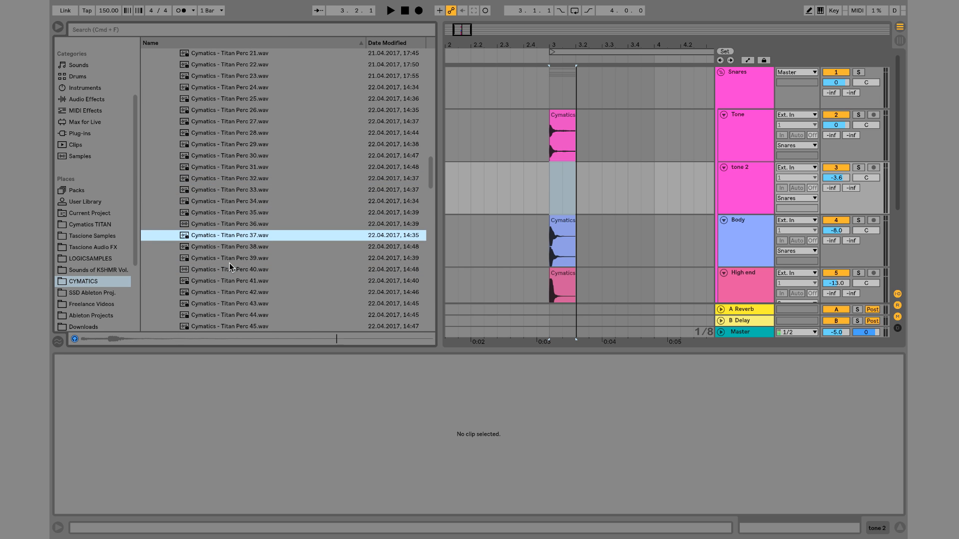
key("Down")
key("Down")
key("Down")
key("Down")
key("Down")
key("Down")
key("Down")
key("Down")
key("Down")
key("Down")
key("Down")
key("Down")
key("Down")
key("Down")
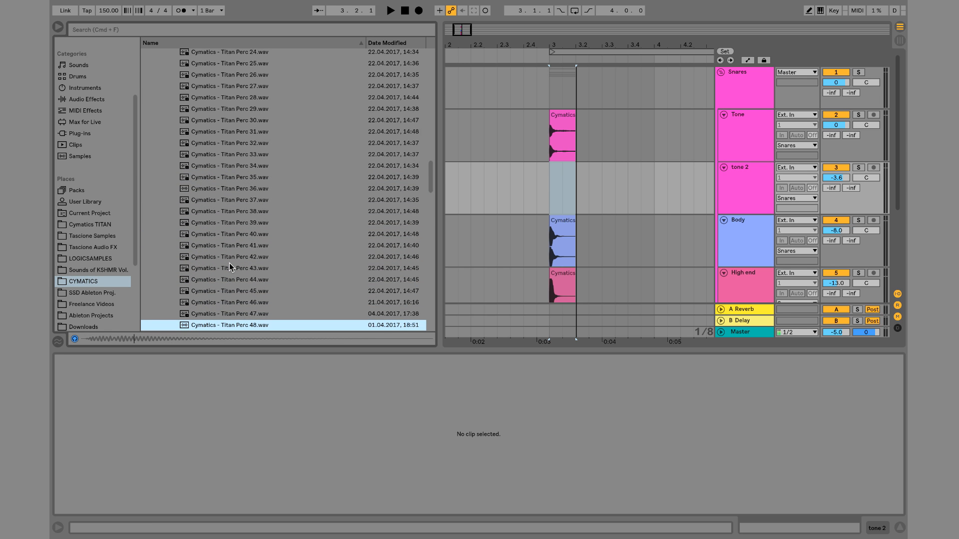
key("Down")
key("Down")
key("Down")
key("Down")
key("Down")
key("Down")
key("Down")
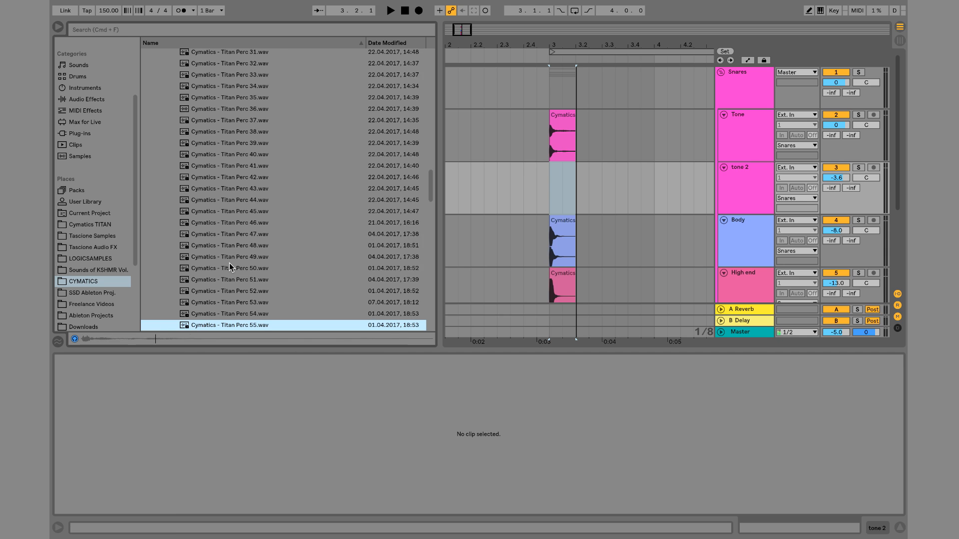
key("Down")
key("Down")
key("Down")
key("Down")
key("Down")
key("Down")
key("Down")
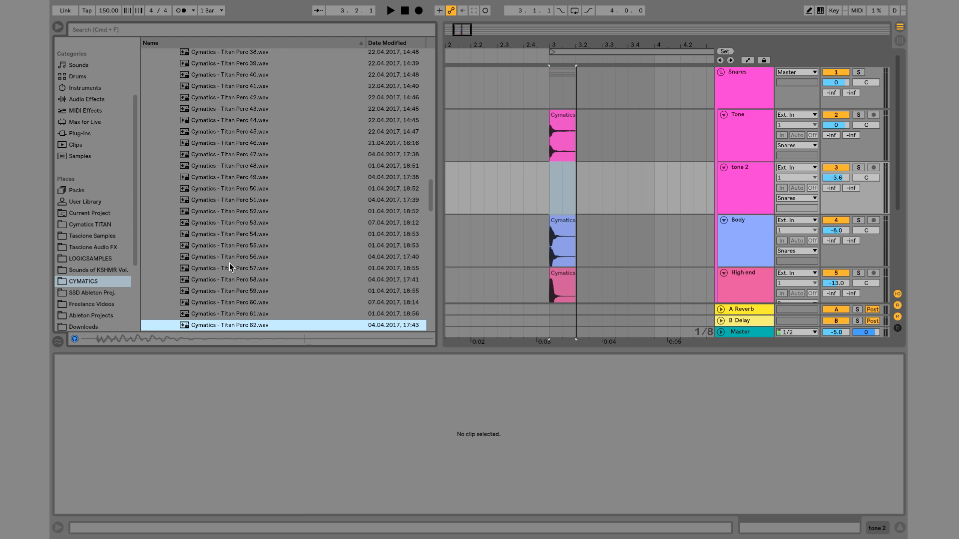
key("Down")
key("Down")
key("Down")
key("Down")
key("Down")
key("Down")
key("Down")
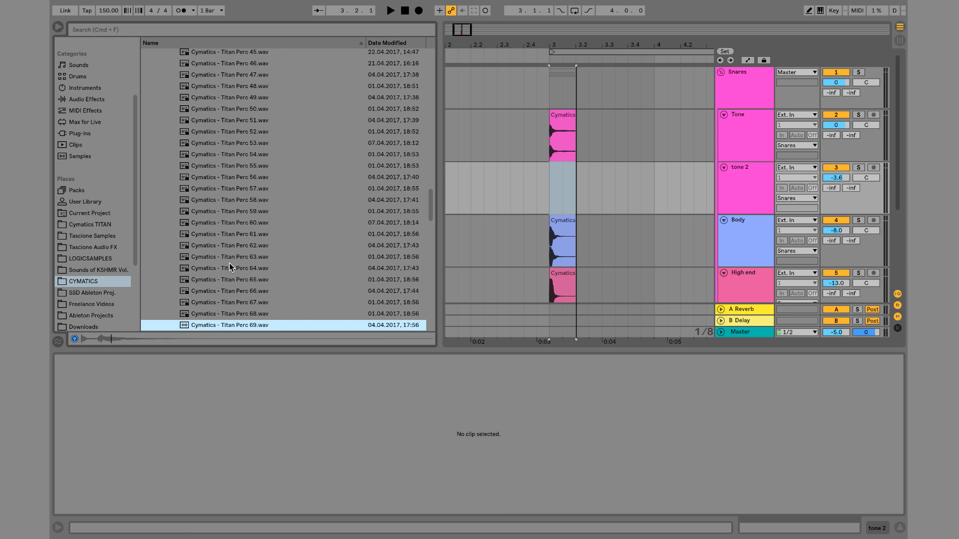
key("Down")
key("Down")
key("Down")
key("Down")
key("Down")
key("Down")
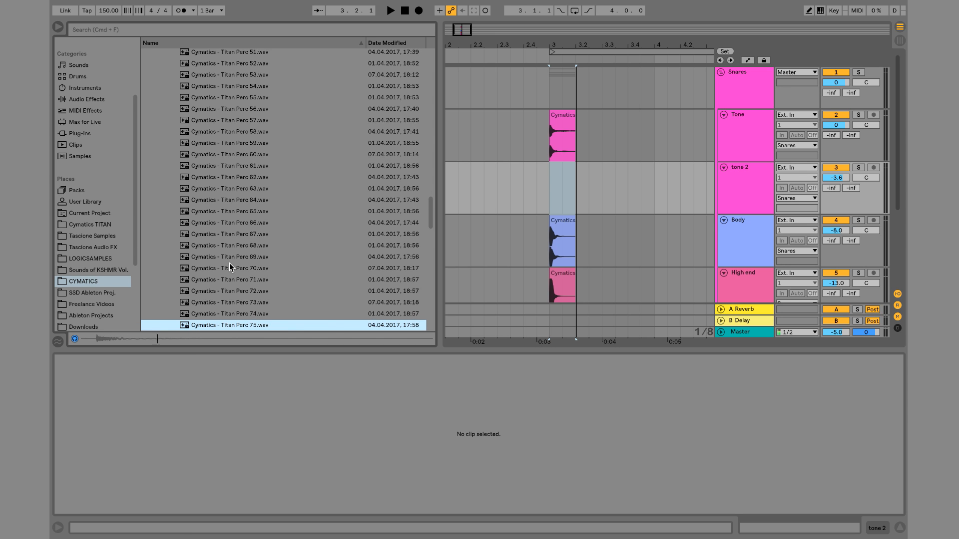
key("Down")
key("Down")
key("Down")
key("Down")
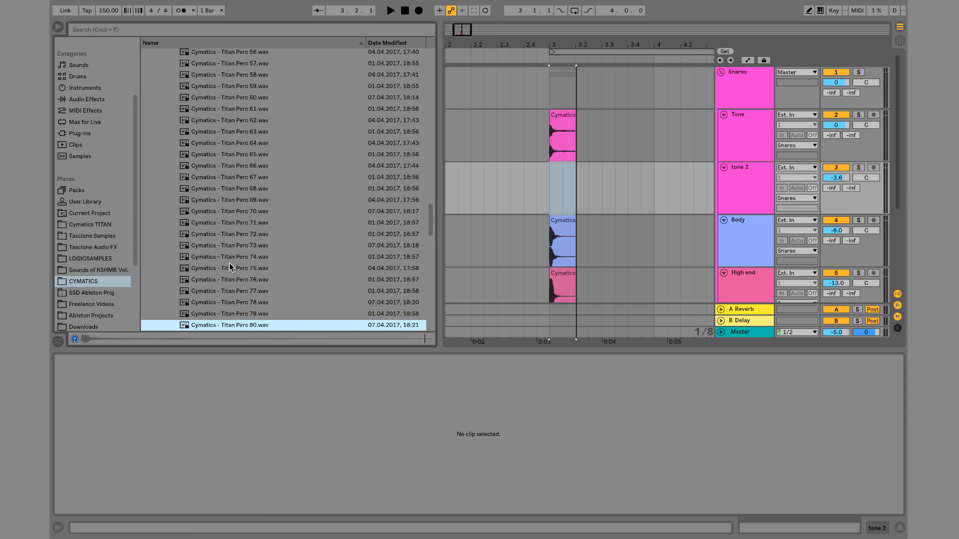
key("Down")
key("Down")
key("Down")
key("Down")
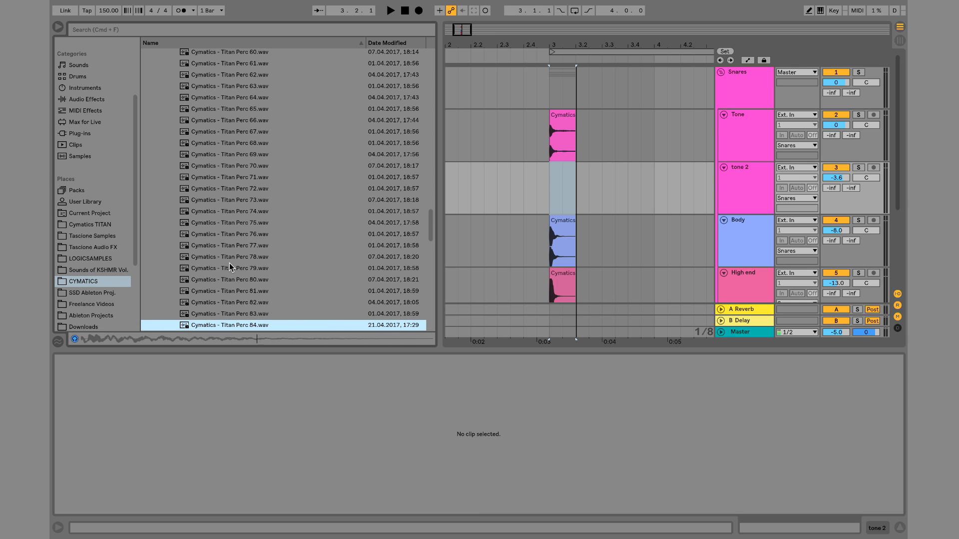
key("Down")
key("Down")
key("Down")
key("Down")
key("Down")
key("Down")
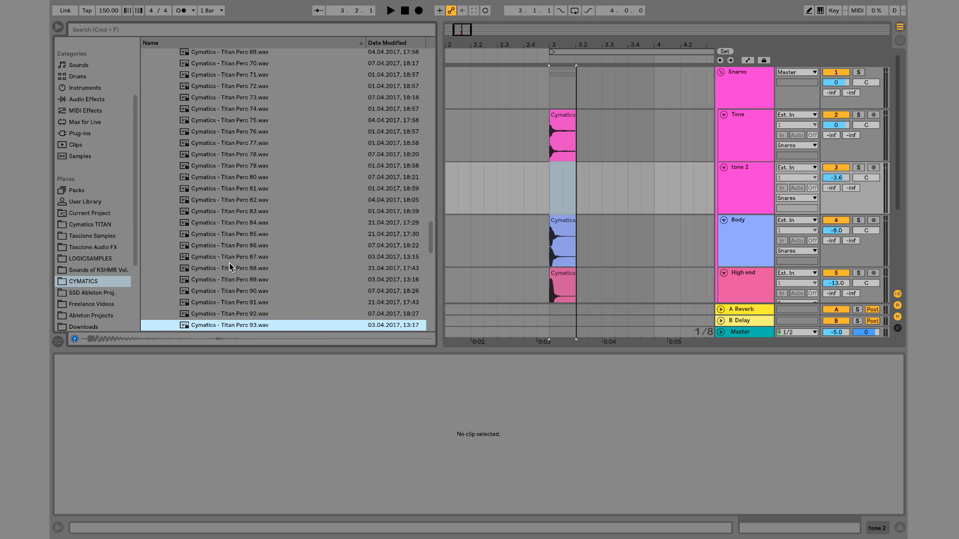
key("Down")
key("Down")
key("Down")
key("Down")
key("Down")
key("Down")
key("Down")
key("Down")
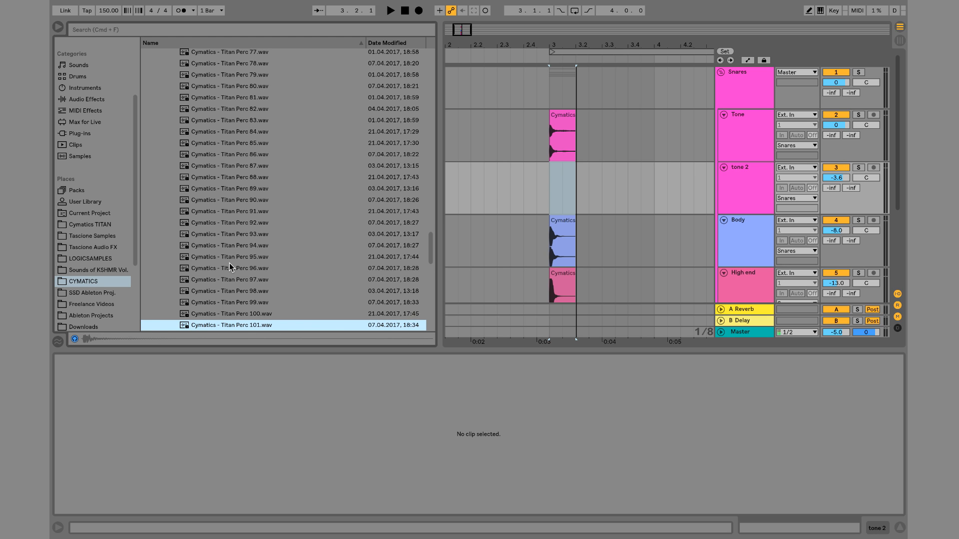
key("Down")
key("Down")
key("Down")
key("Down")
key("Down")
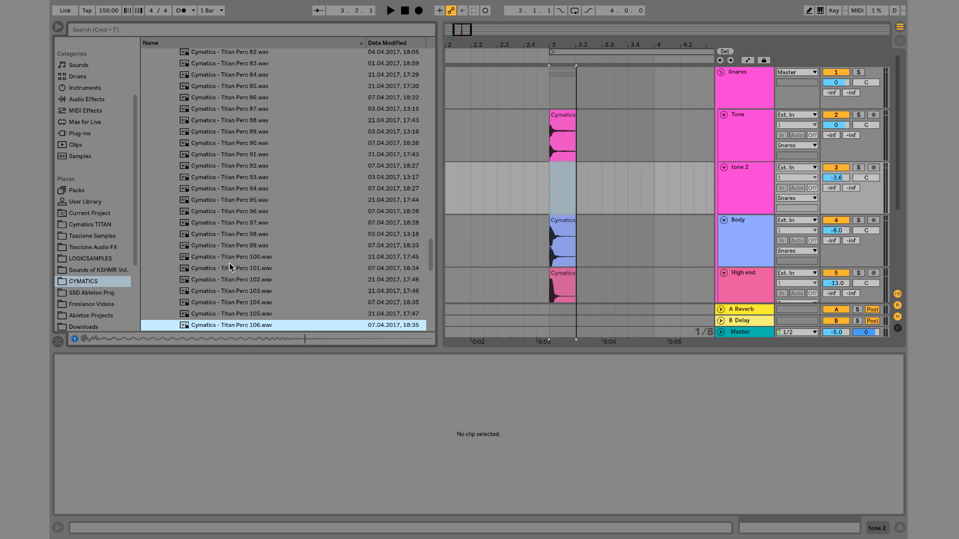
Collapse the Cymatics TITAN folder and open the Jack You Percs folder inside Cymatics Jack You Drums Vol 1.
scroll(229, 263, "up", 20)
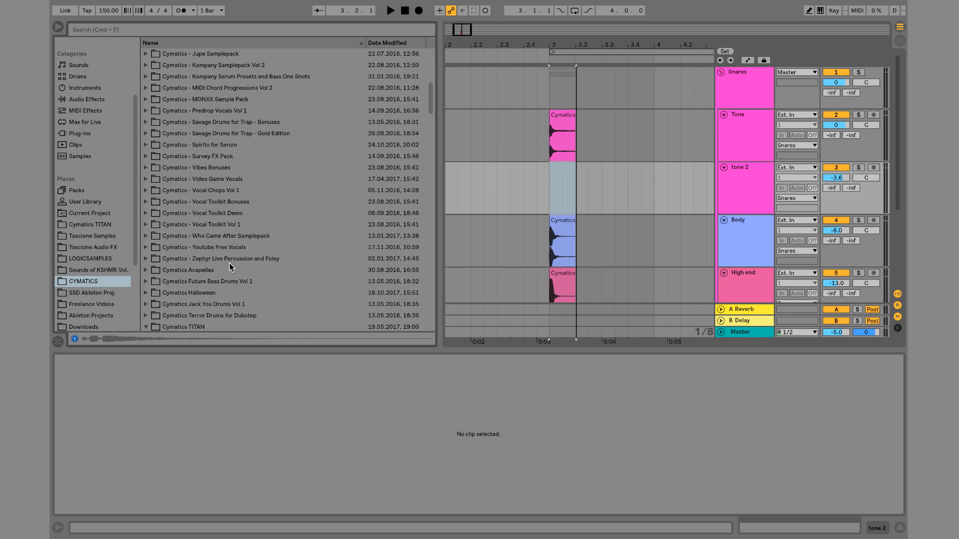
scroll(202, 120, "up", 3)
scroll(200, 130, "down", 20)
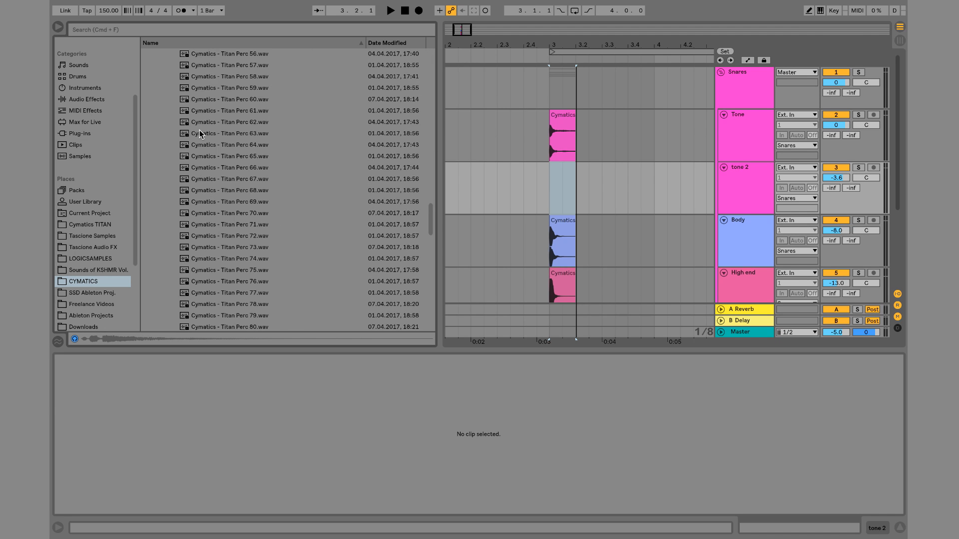
scroll(199, 130, "up", 20)
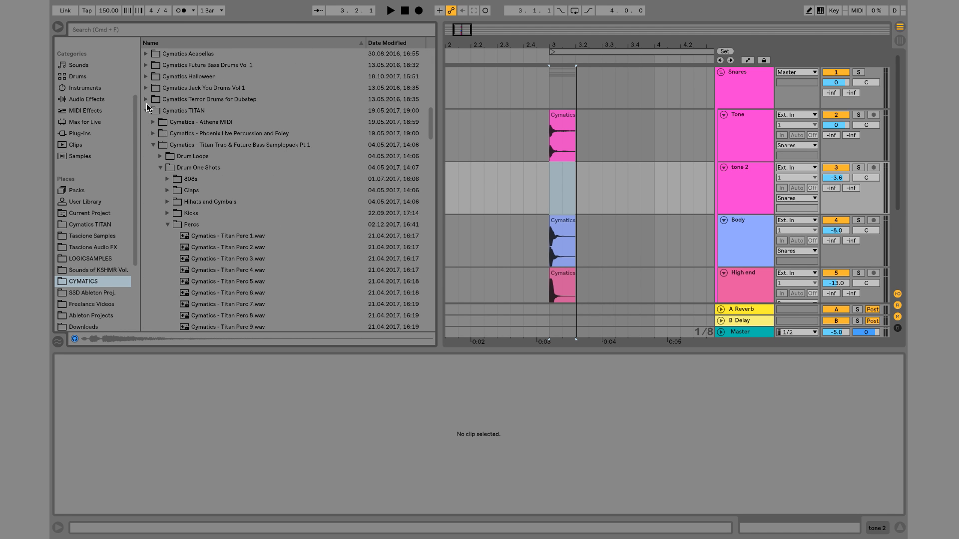
left_click(145, 110)
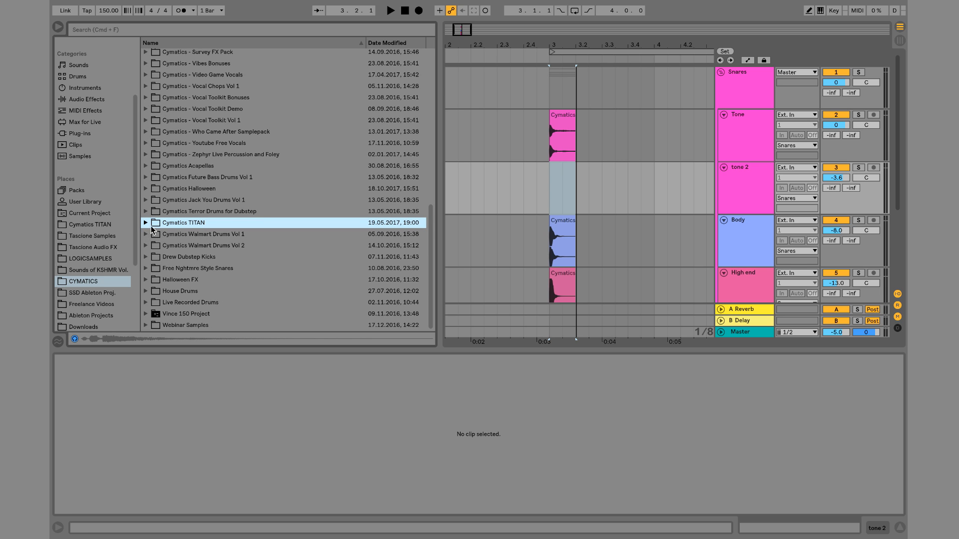
left_click(146, 201)
key("Down")
key("Down")
key("Down")
key("Down")
key("Right")
key("Down")
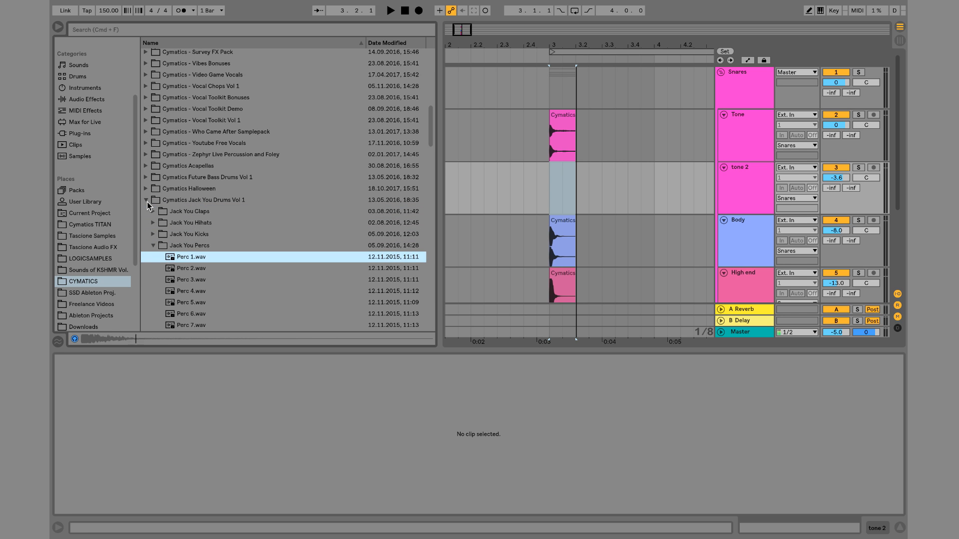
Audition the first Jack You percussion samples and place Perc 4.wav on the tone 2 track at bar 3.
key("Down")
key("Up")
key("Down")
key("Down")
key("Down")
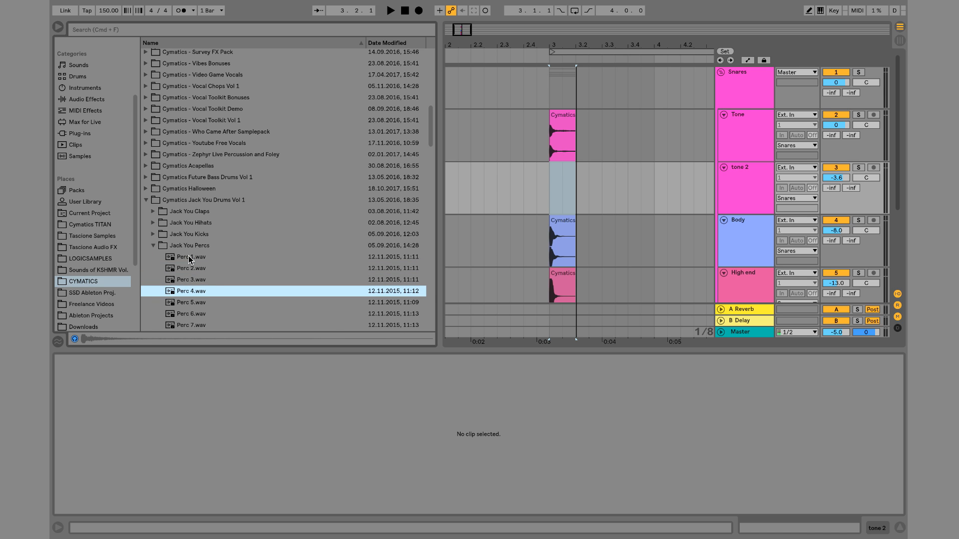
key("Down")
key("Up")
left_click_drag(194, 295, 557, 188)
Transpose the Perc 4 clip to -1 st while listening to tone 2 soloed, and turn the solo off.
left_click(859, 167)
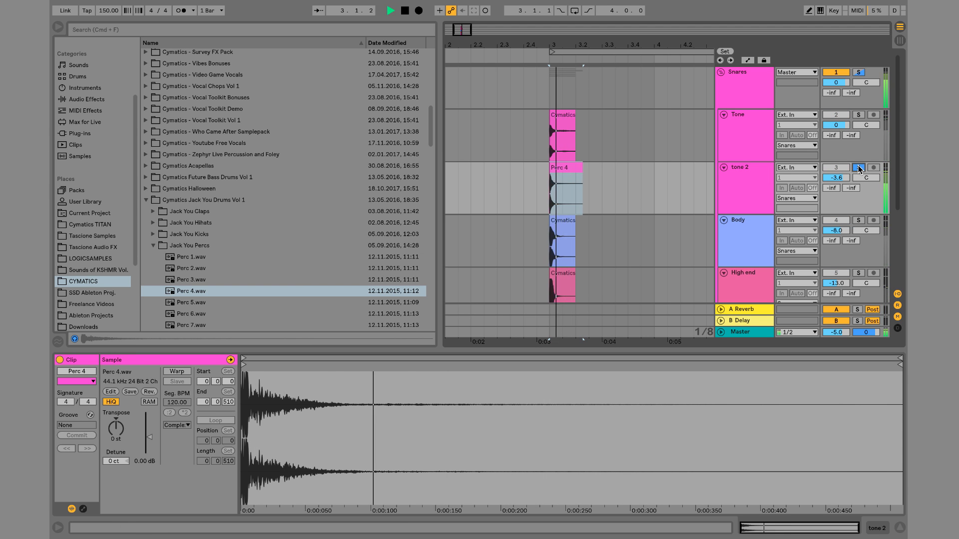
left_click(132, 438)
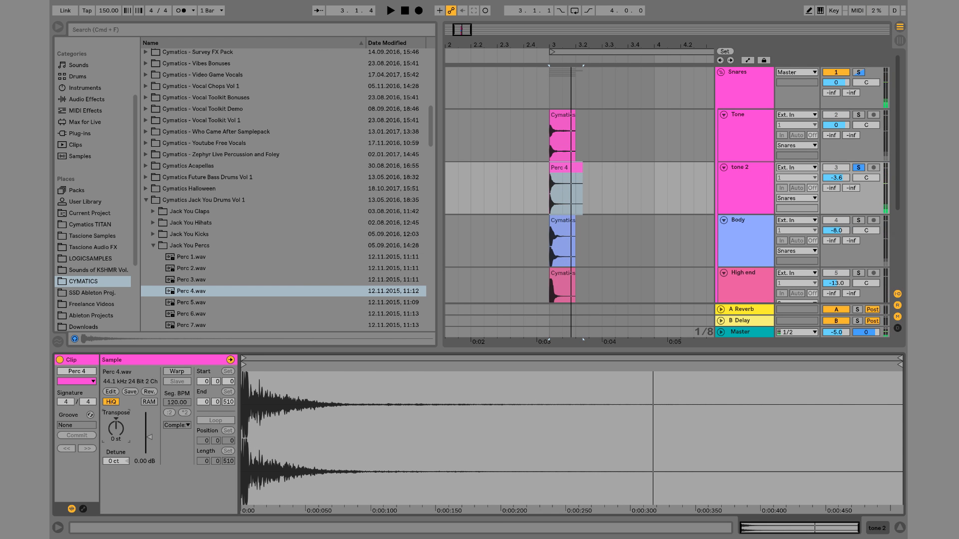
key("Down")
key("space")
key("space")
key("space")
key("space")
key("space")
left_click(861, 166)
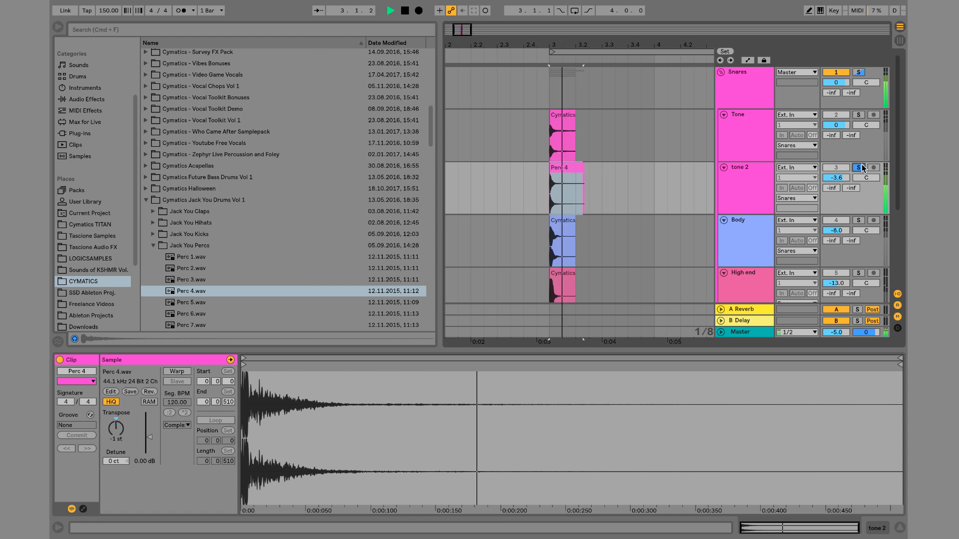
Raise tone 2's volume to 2.1 dB and play the layered snare.
left_click_drag(835, 178, 835, 164)
key("space")
key("space")
key("space")
key("space")
Remove the Perc 4 clip's tail after 3.2.1 and set tone 2's volume to -1.3 dB.
left_click_drag(575, 195, 590, 169)
key("space")
key("Delete")
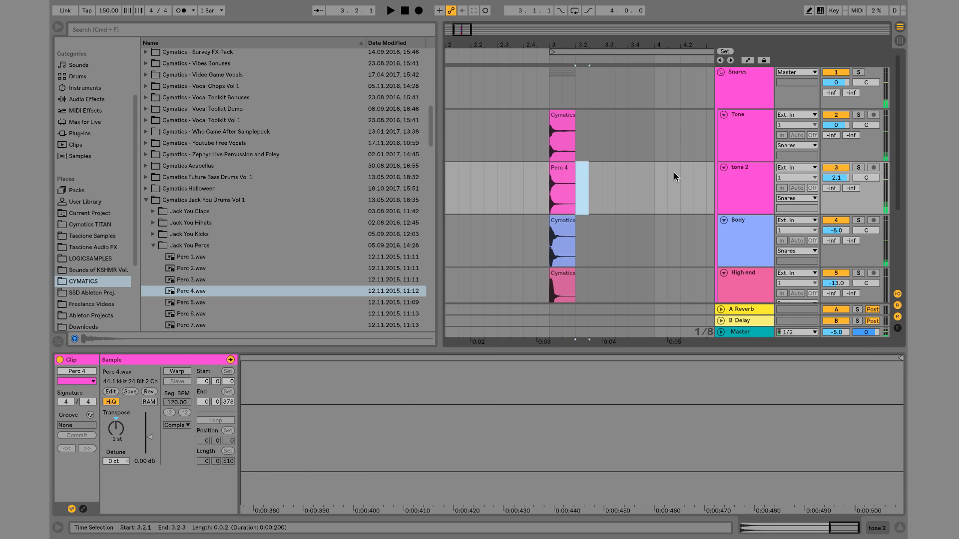
key("space")
left_click_drag(836, 178, 836, 187)
key("space")
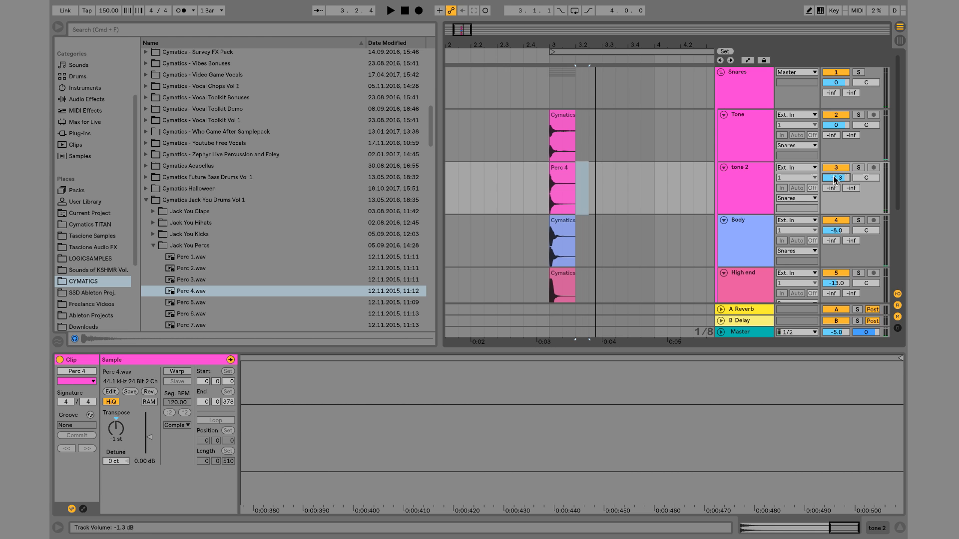
Play the layered snare and lower the Body track's volume to -15.7 dB.
left_click(557, 79)
key("space")
key("space")
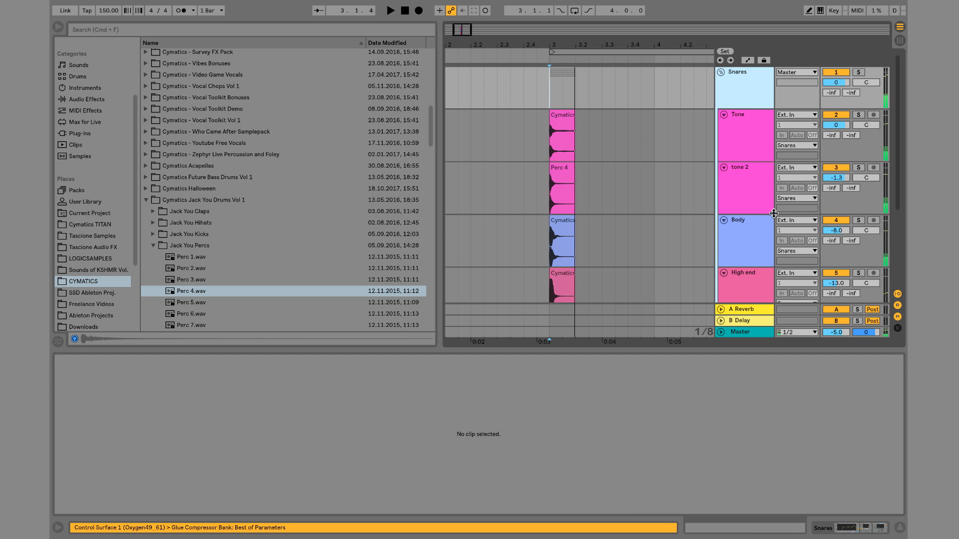
scroll(774, 213, "down", 1)
mouse_move(836, 218)
left_mouse_down()
mouse_move(836, 235)
mouse_move(833, 217)
left_mouse_up()
key("space")
key("space")
key("space")
Lower the volume of track 6, the Cymatics layer below High end, to -18.1 dB while playing the snare.
scroll(832, 218, "down", 5)
key("space")
key("space")
key("space")
key("space")
left_click_drag(833, 282, 833, 294)
key("space")
key("space")
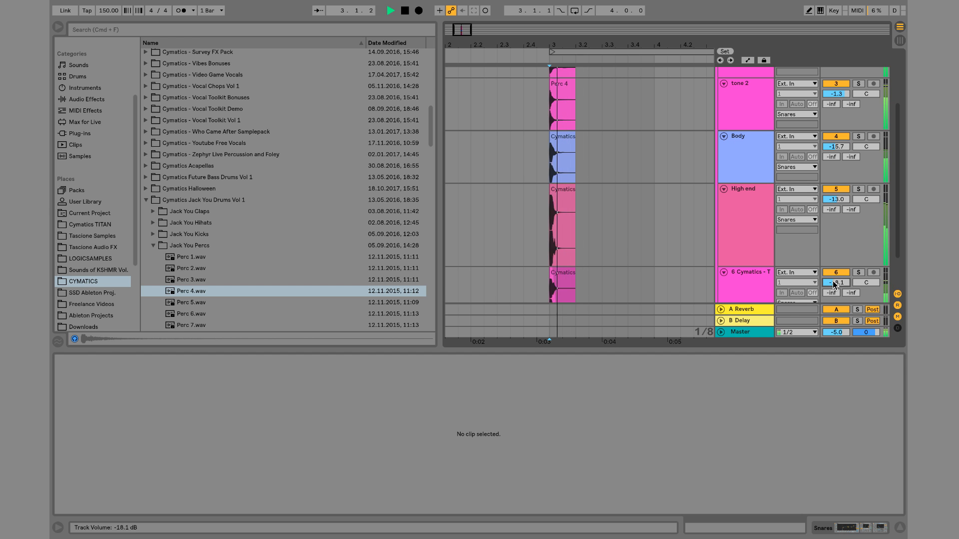
key("space")
key("space")
Lower tone 2's volume to -10.5 dB while replaying the layered snare, and select the Snares group.
mouse_move(835, 94)
left_mouse_down()
mouse_move(836, 114)
mouse_move(836, 77)
mouse_move(837, 111)
left_mouse_up()
key("space")
key("space")
key("space")
key("space")
key("space")
key("super+space")
key("super+space")
key("space")
key("space")
key("space")
key("space")
key("space")
key("space")
key("space")
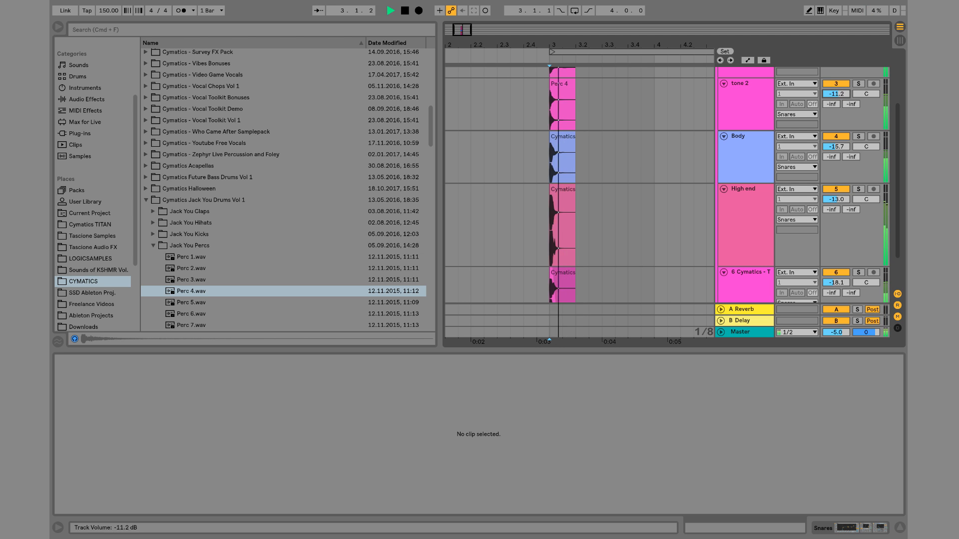
key("space")
scroll(757, 112, "up", 3)
left_click(754, 94)
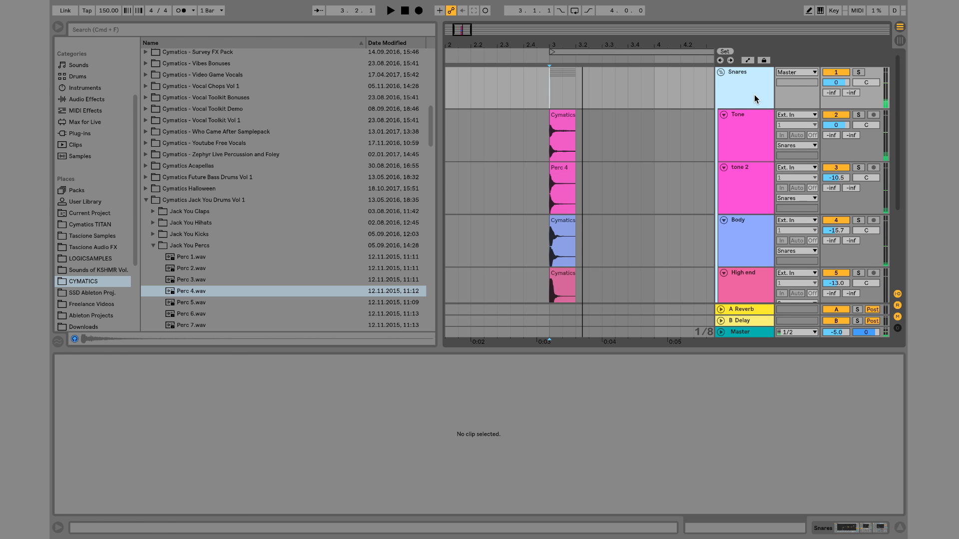
Add the Multiband Compression preset of Multiband Dynamics after the Glue Compressor on the Snares group and play the snare.
left_click(549, 137)
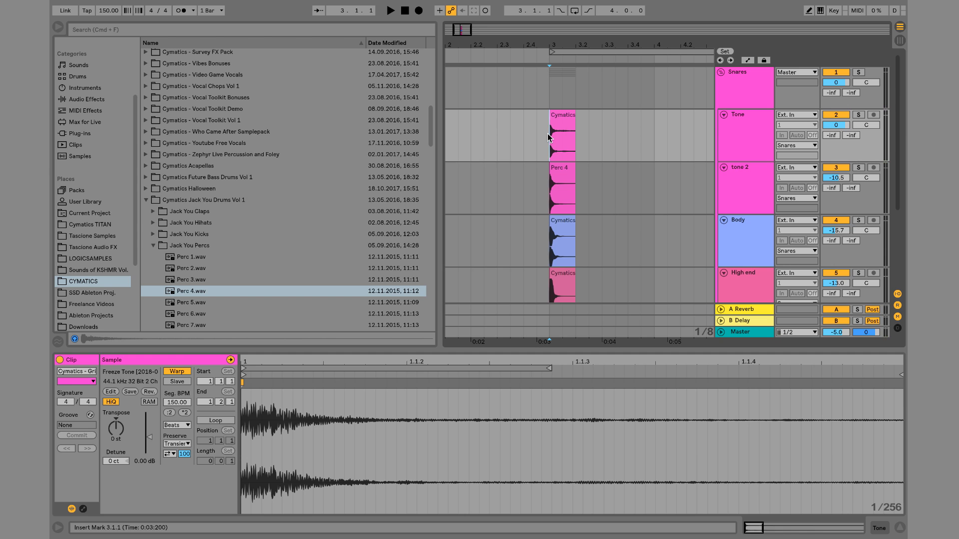
left_click(95, 99)
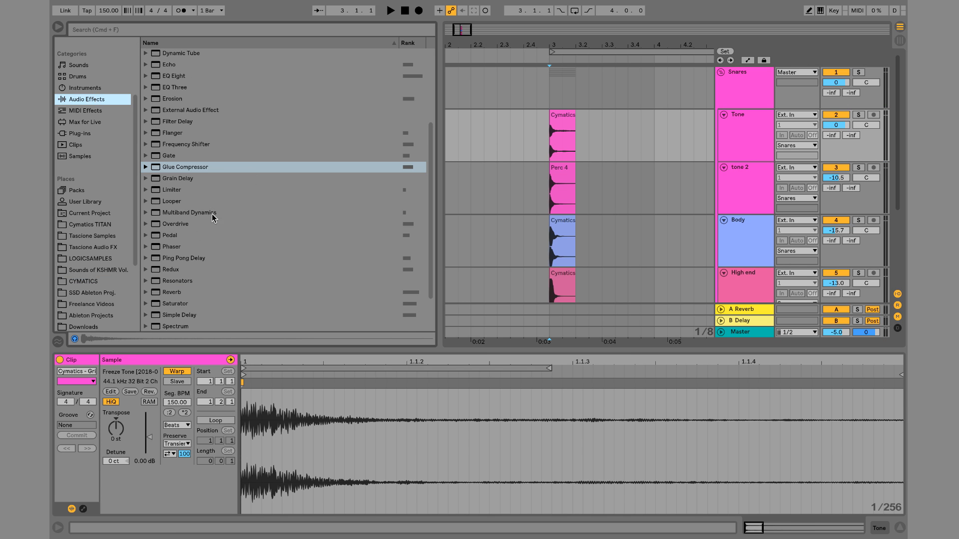
left_click(146, 212)
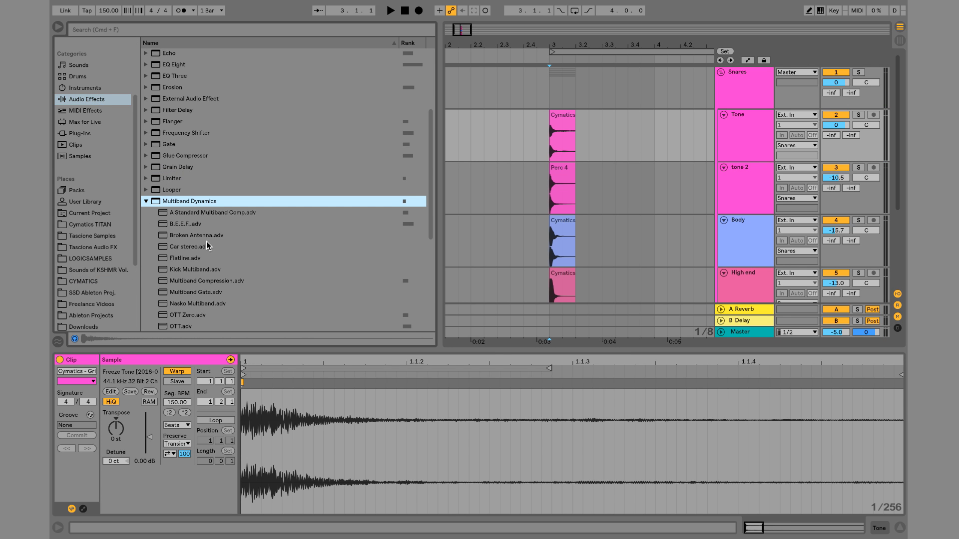
double_click(235, 280)
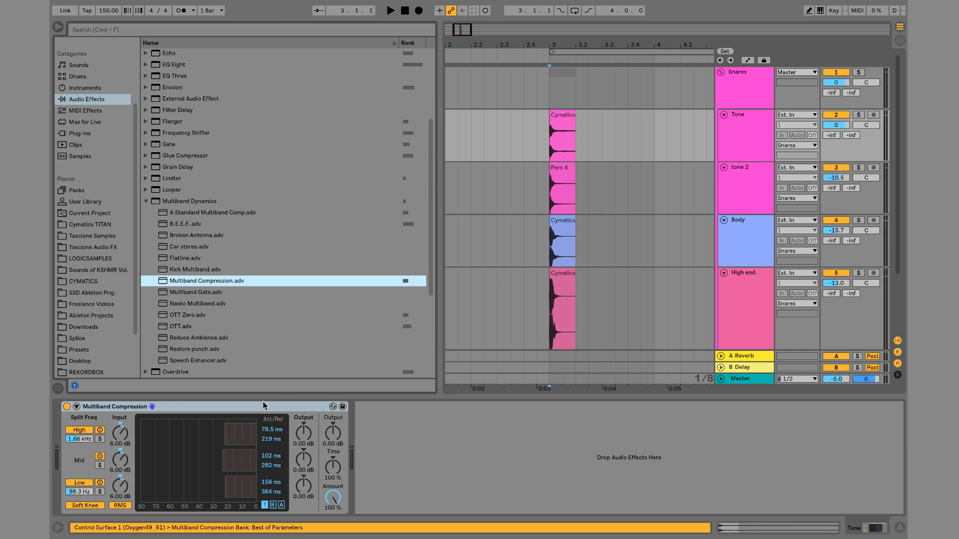
left_click_drag(263, 405, 356, 333)
left_click_drag(733, 102, 733, 101)
key("space")
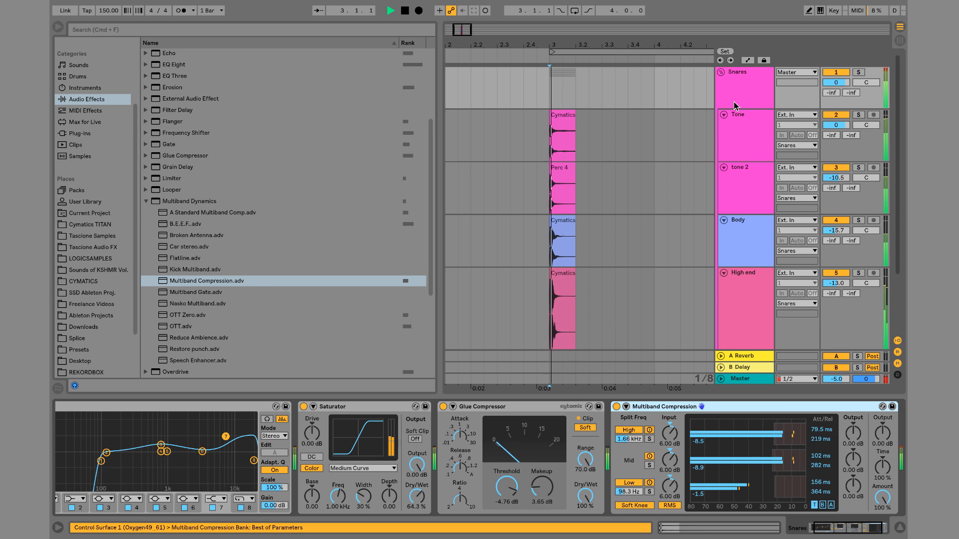
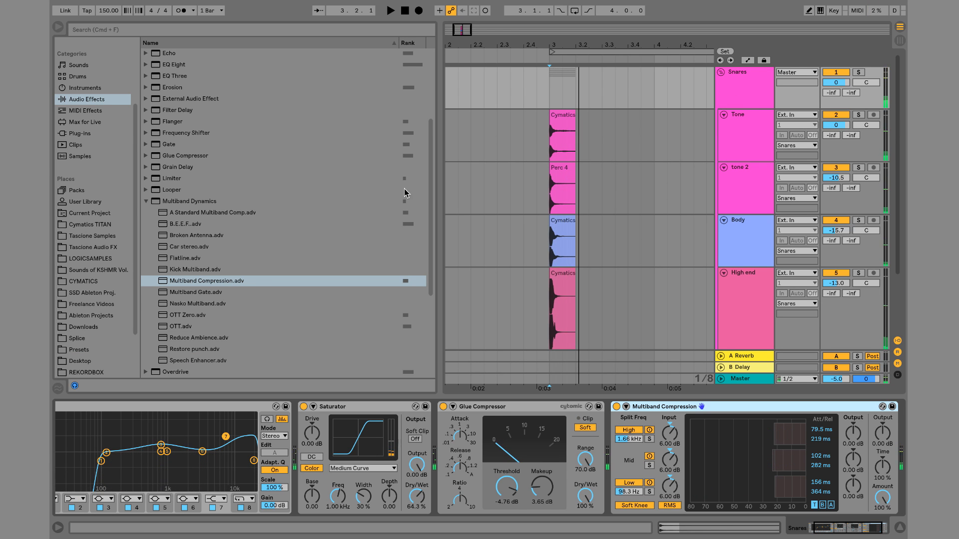
Set the Amount of the Snares group's Multiband Compression to 46 % while repeatedly playing the layered snare.
left_click_drag(870, 508, 883, 480)
key("space")
key("space")
key("space")
key("space")
key("space")
key("space")
key("space")
key("space")
key("space")
key("space")
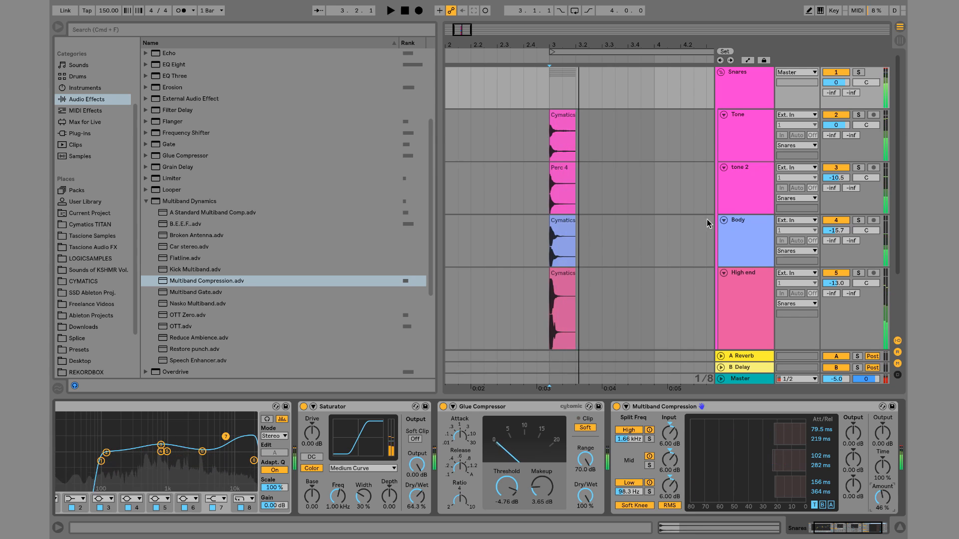
key("space")
key("space")
Select the snare layers from 3.1.1 to 3.2.1, fold the Snares group and insert a new audio track below it.
left_click(756, 73)
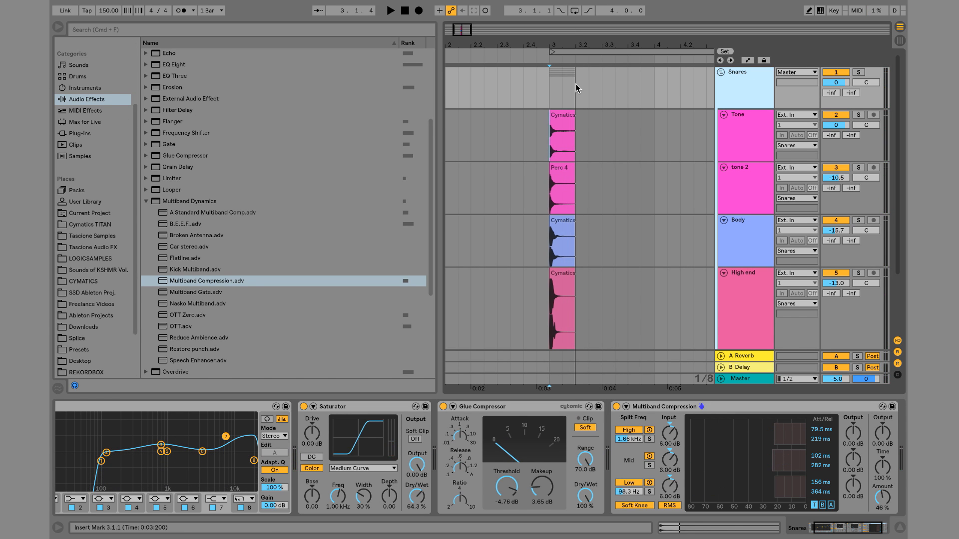
left_click_drag(577, 89, 548, 334)
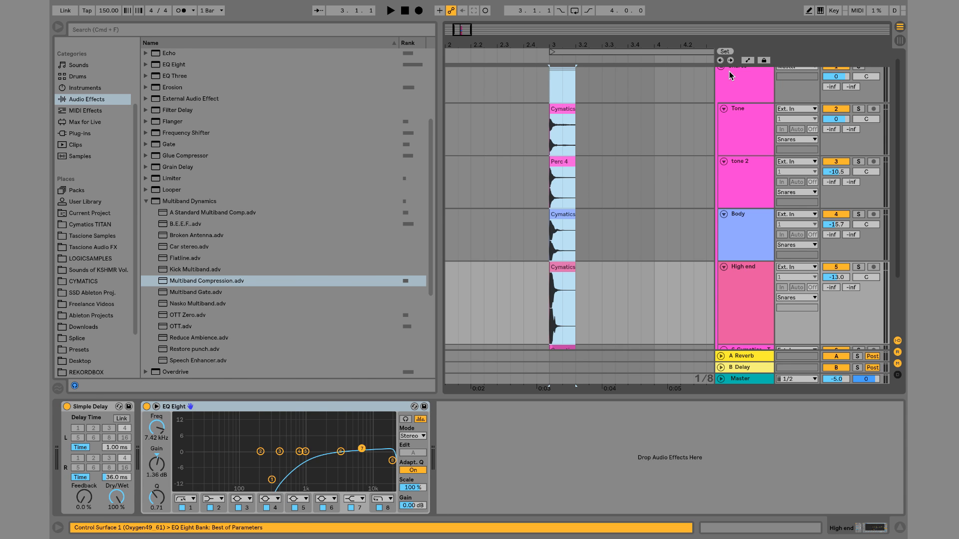
scroll(729, 72, "up", 1)
left_click(722, 73)
left_click(733, 75)
key("super+t")
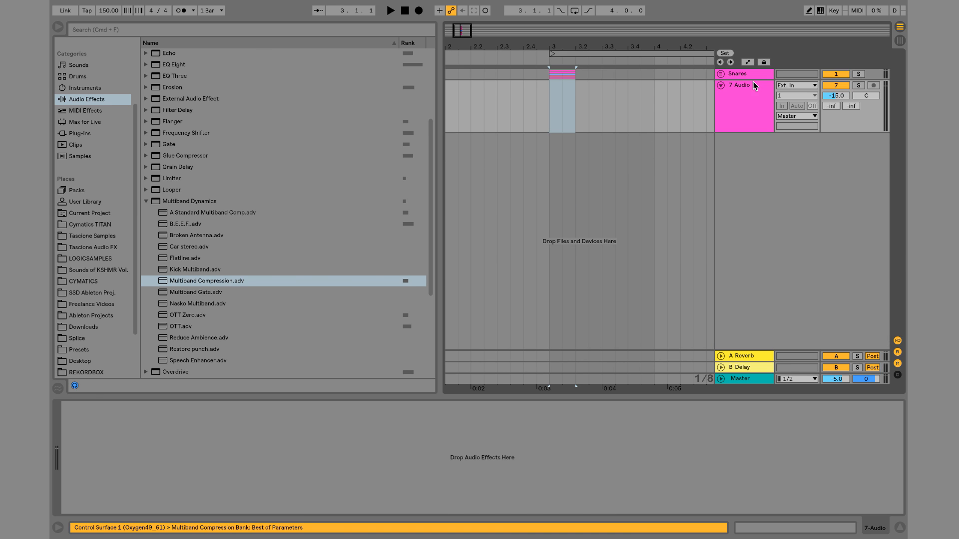
Set track 7's input to Resampling, arm it and record the soloed Snares group from 3.1.1.
left_click(797, 88)
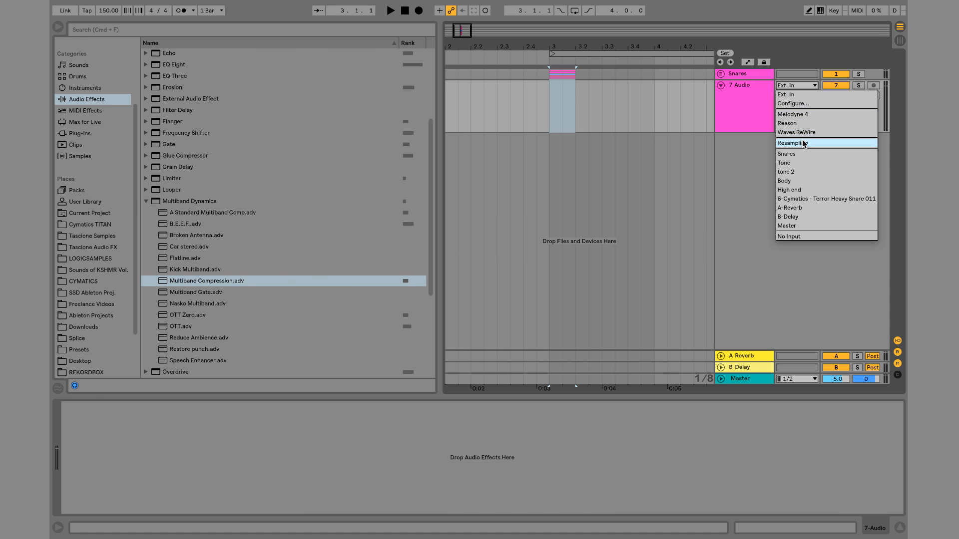
left_click(804, 142)
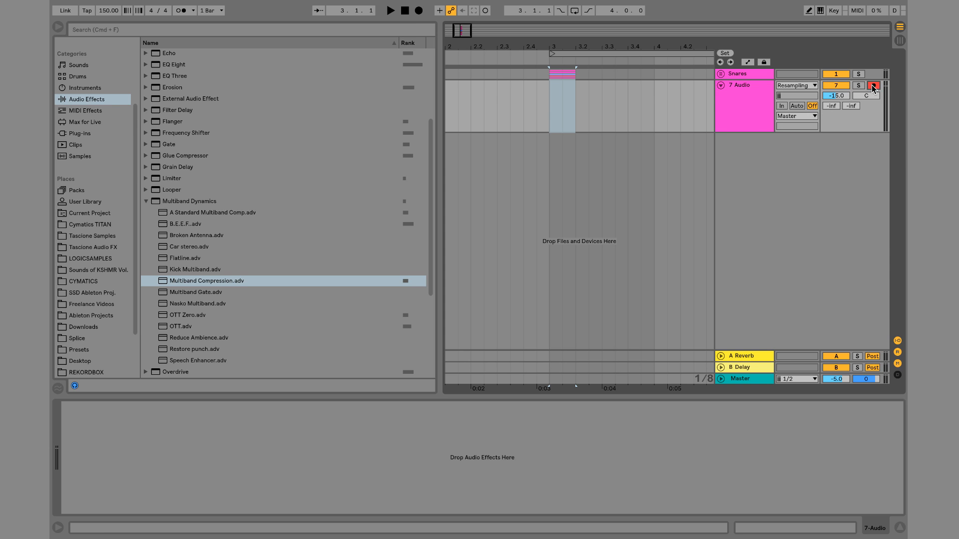
left_click(419, 11)
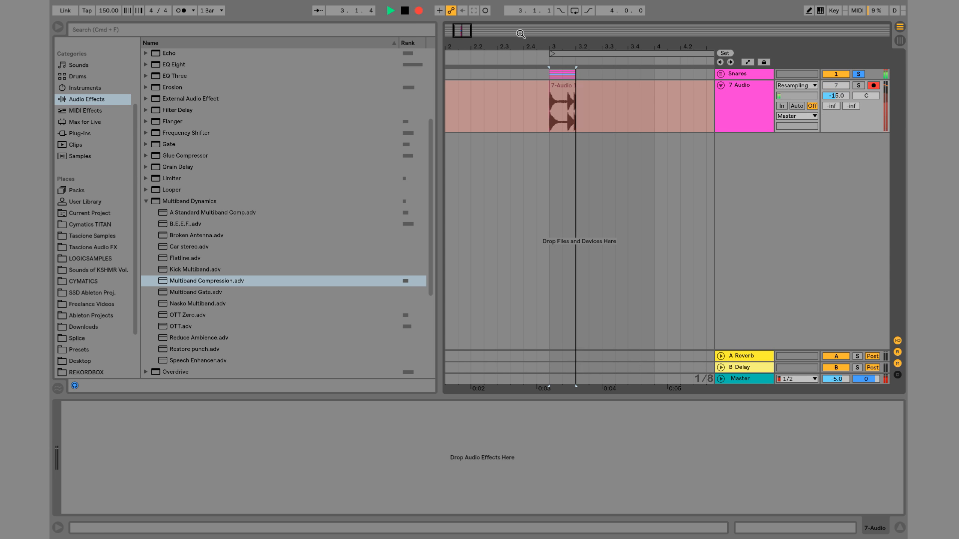
key("space")
Delete the recorded clip's section from 3.2.1 to 3.4.1 and mute the Snares group.
left_click_drag(582, 112, 626, 100)
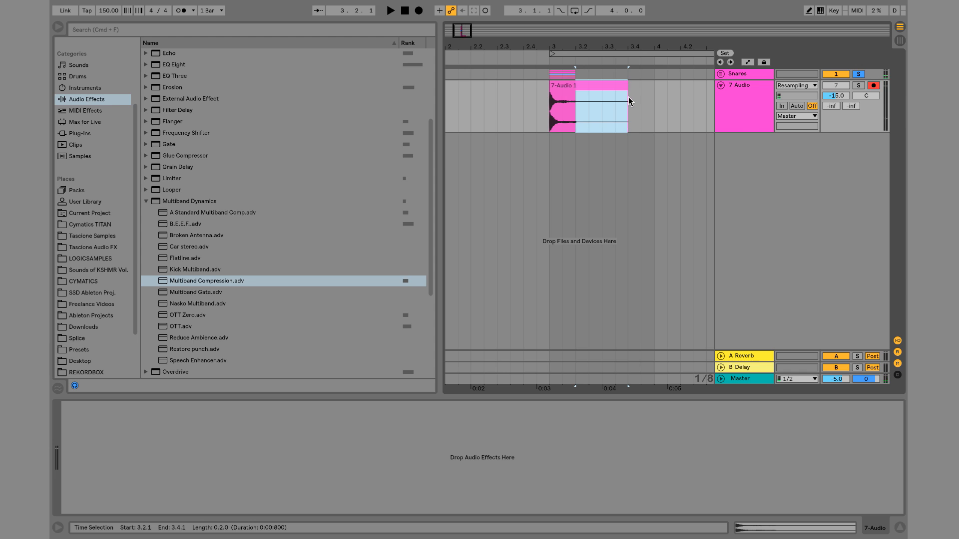
key("Delete")
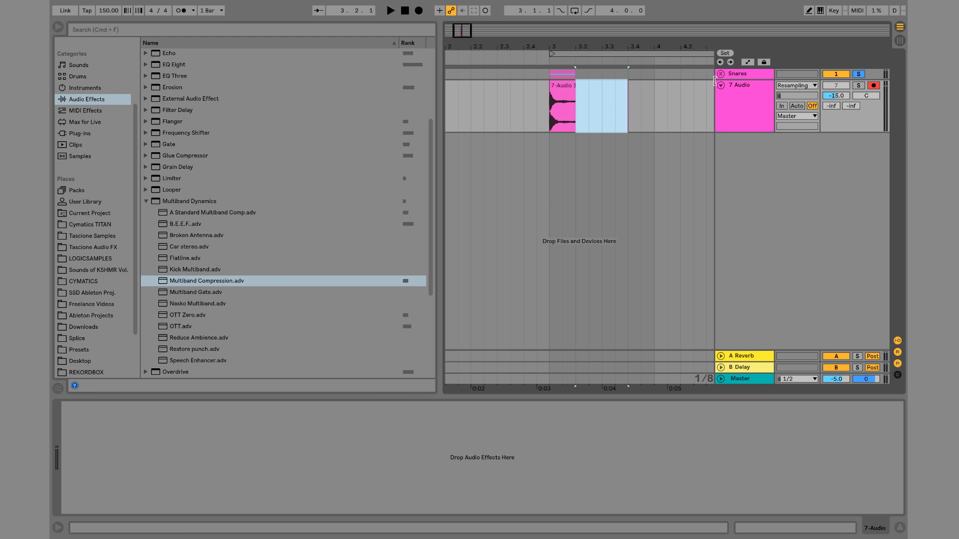
left_click(836, 74)
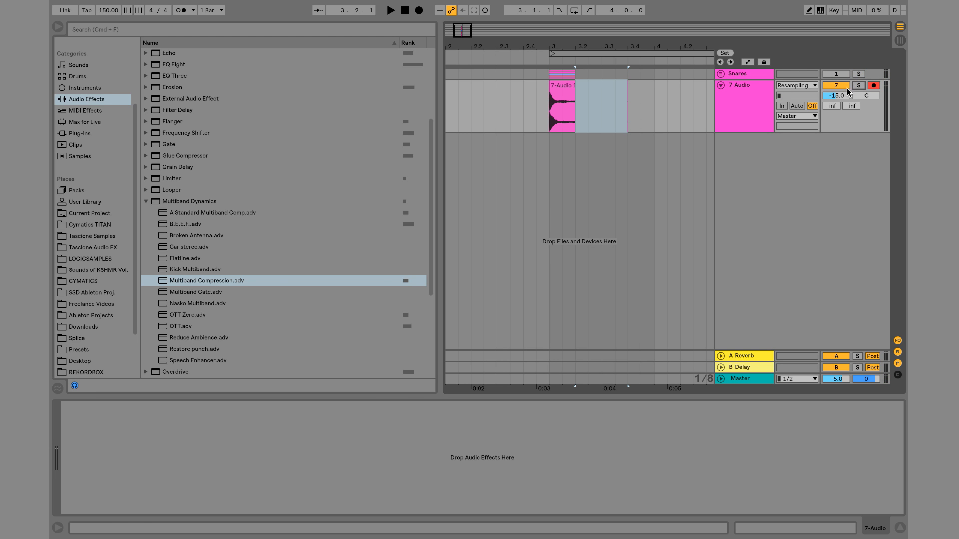
Set track 7's volume to 0 dB and fade out the recorded snare clip from 3.1.4 to 3.2.1.
left_click(558, 114)
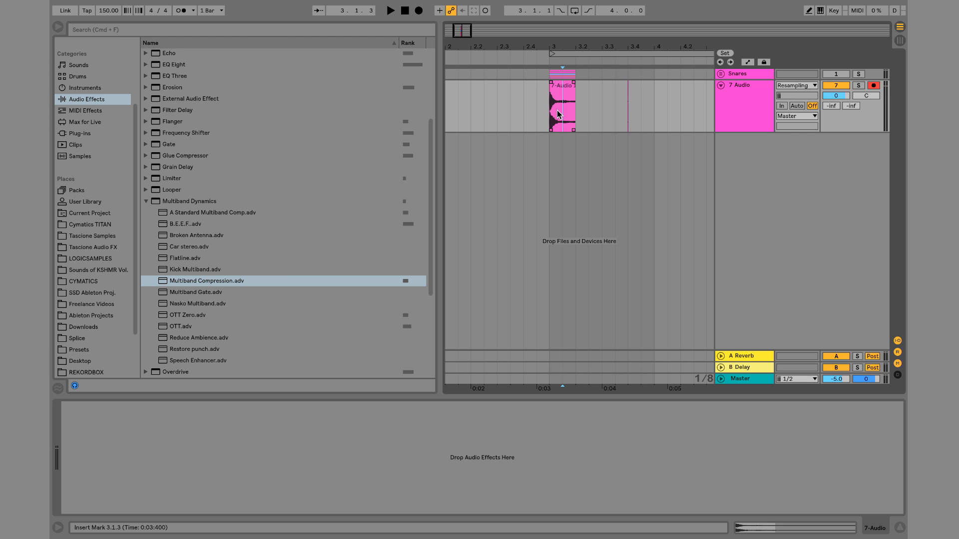
scroll(562, 47, "up", 3)
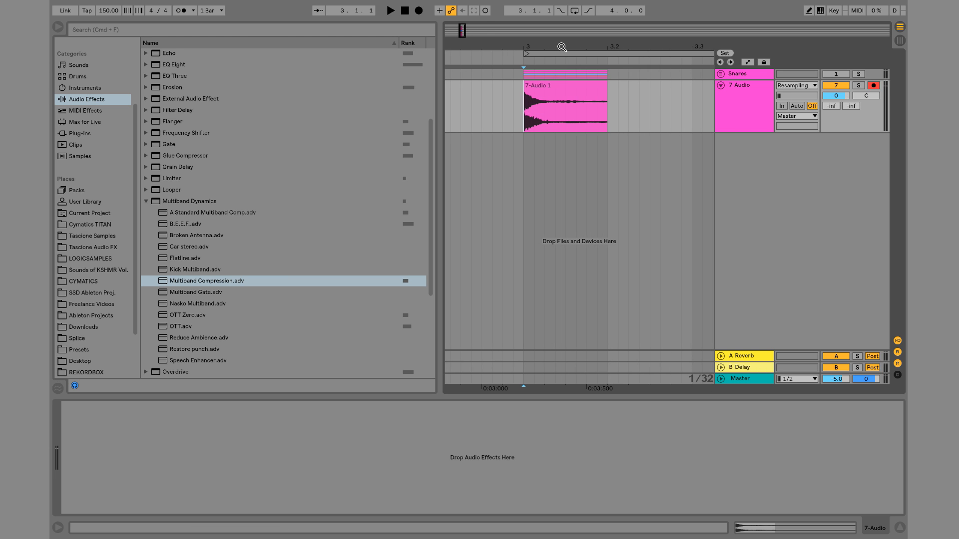
left_click(606, 82)
key("shift+Left")
key("shift+Left")
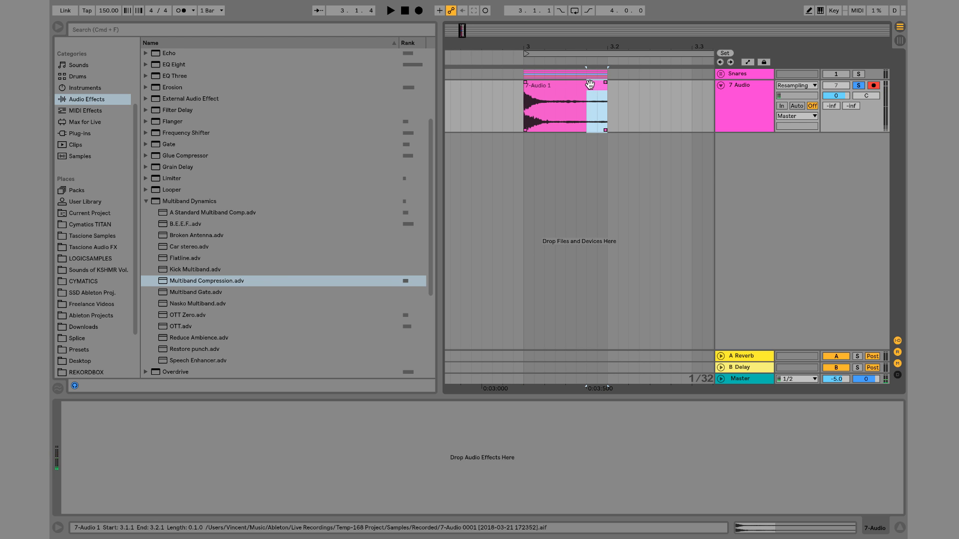
key("super+shift+t")
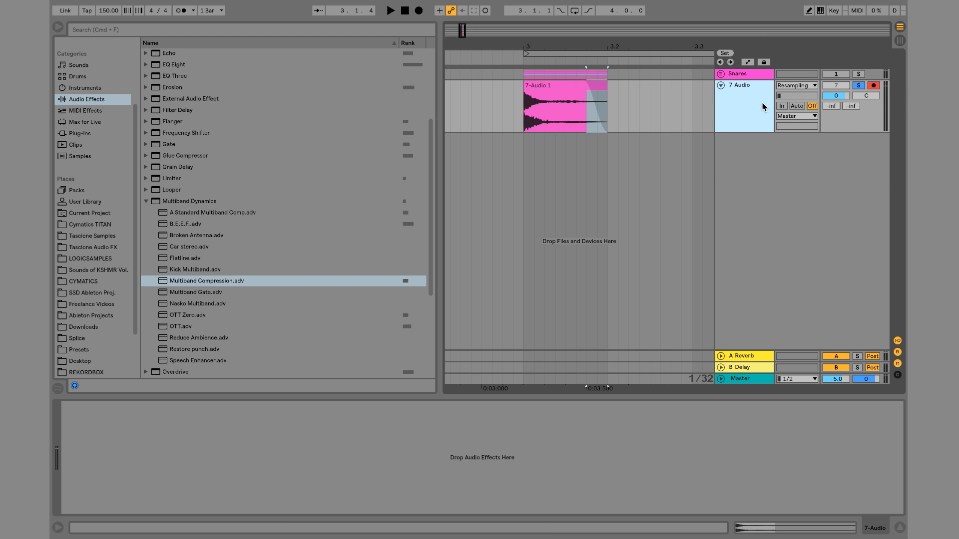
Load the recorded snare clip into a Sampler on a new MIDI track and set that track's volume to 0 dB.
left_click(85, 88)
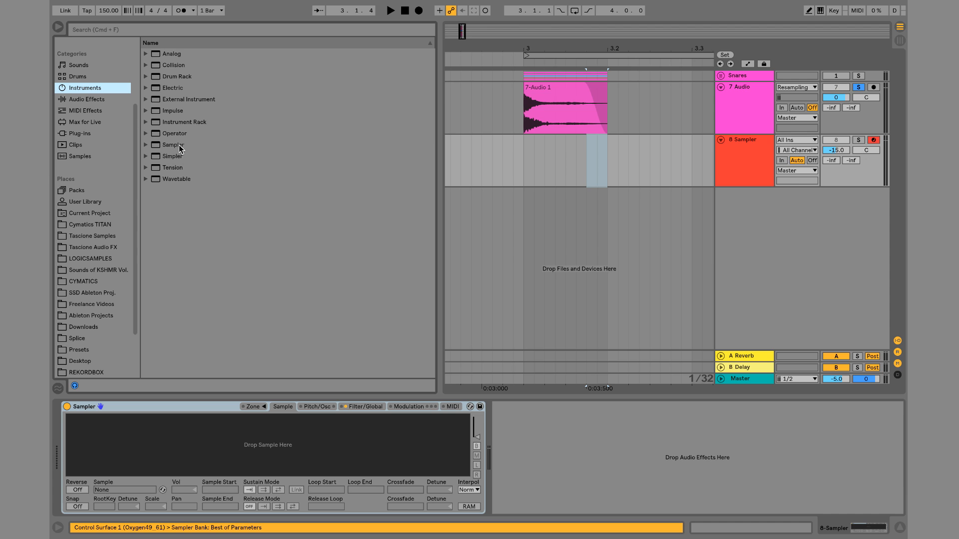
left_click_drag(574, 88, 381, 428)
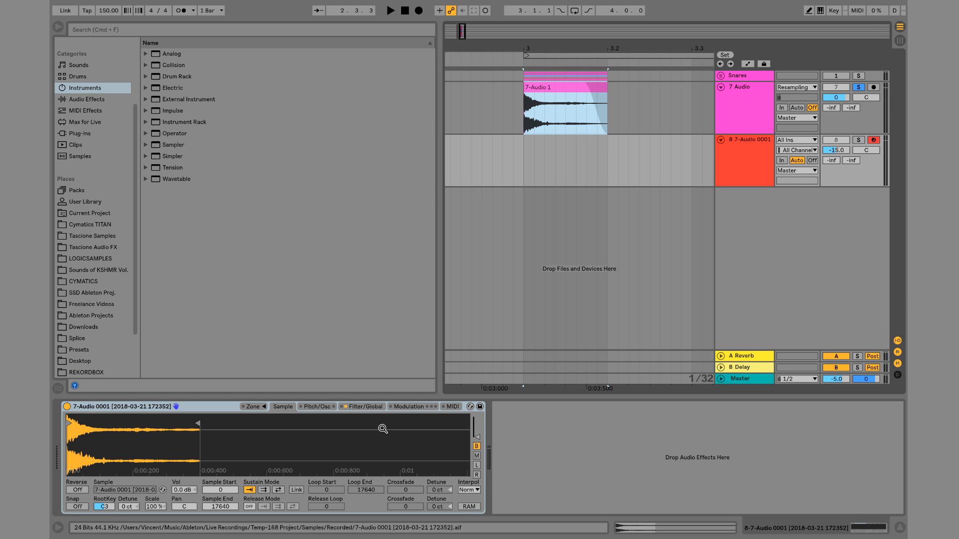
left_click(837, 151)
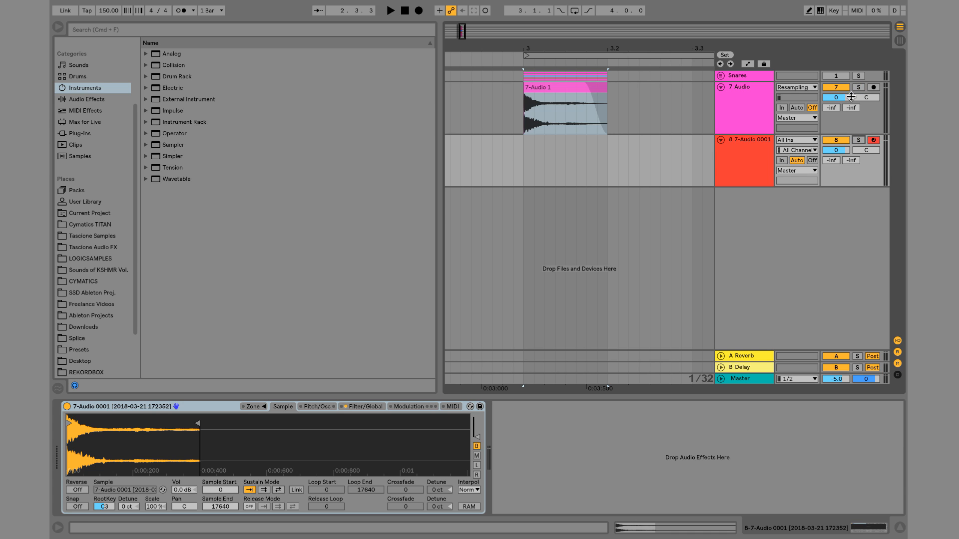
Mute track 7 and insert an empty four-bar MIDI clip from 1.1.1 to 5.1.1 on the Sampler track.
left_click(539, 48)
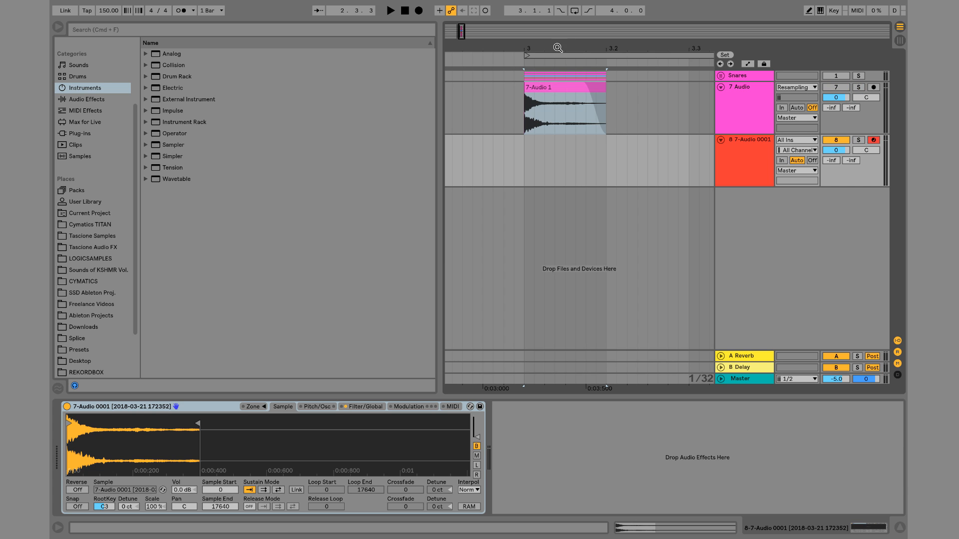
left_click_drag(559, 48, 488, 31)
left_click_drag(477, 150, 711, 160)
left_click_drag(677, 59, 586, 36)
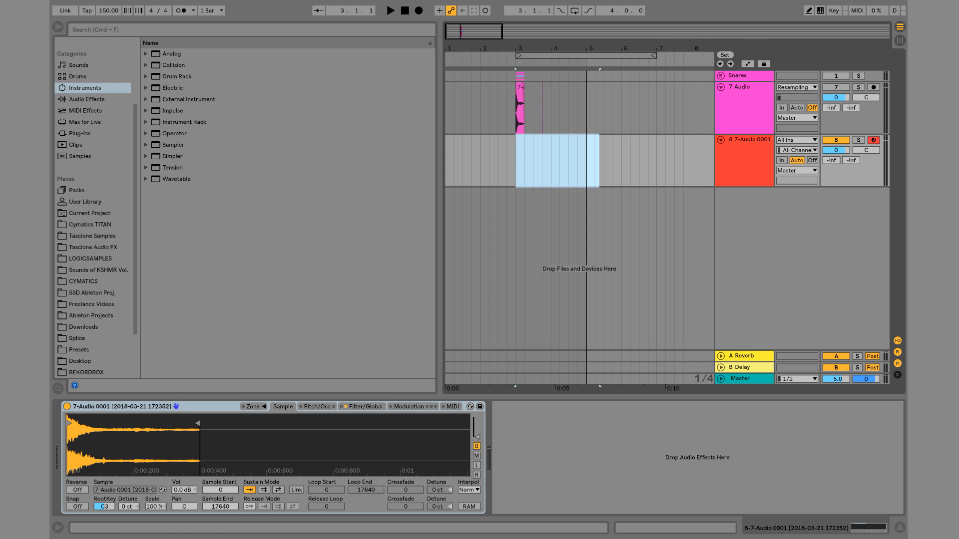
left_click(521, 160)
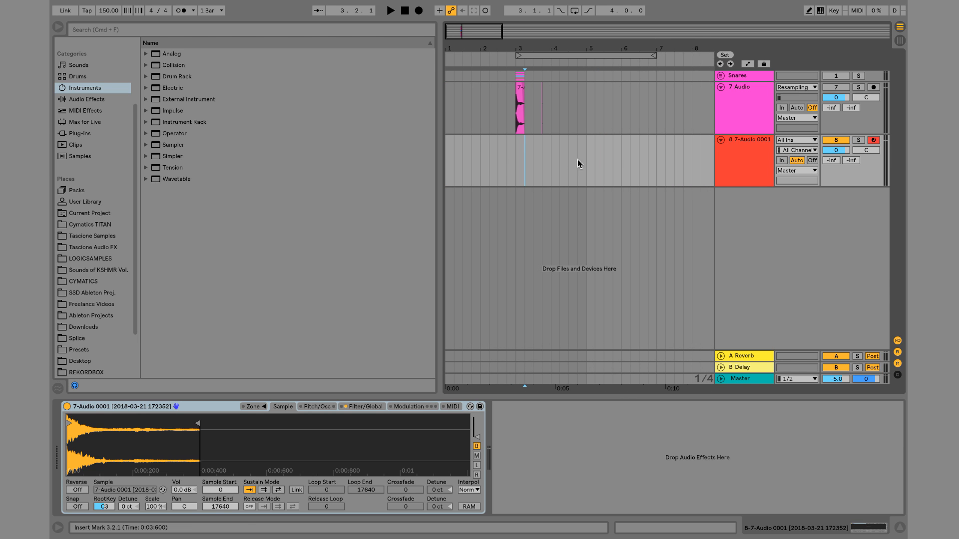
left_click_drag(579, 160, 415, 152)
key("super+shift+m")
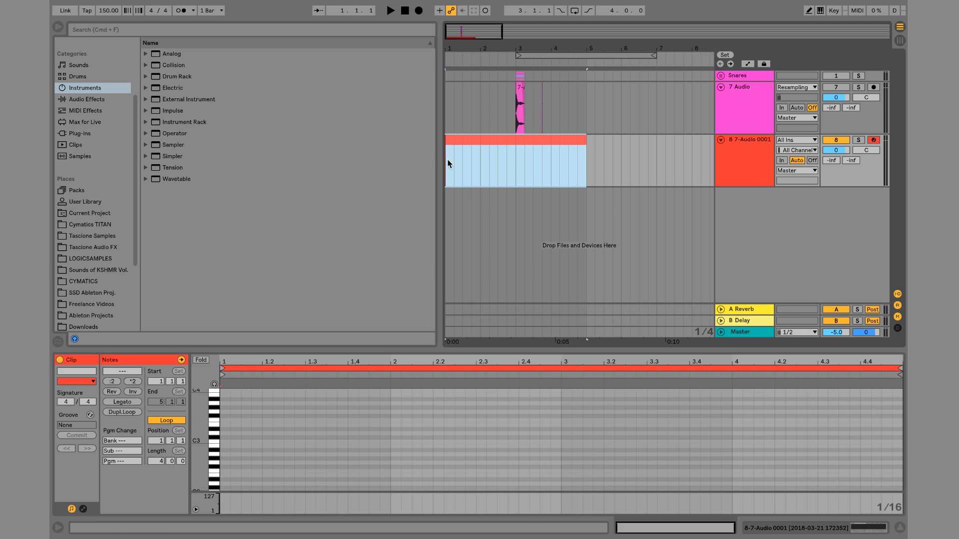
Add a C3 note at 1.3.1 in the MIDI clip and lengthen it to end at 2.1.1.
double_click(308, 442)
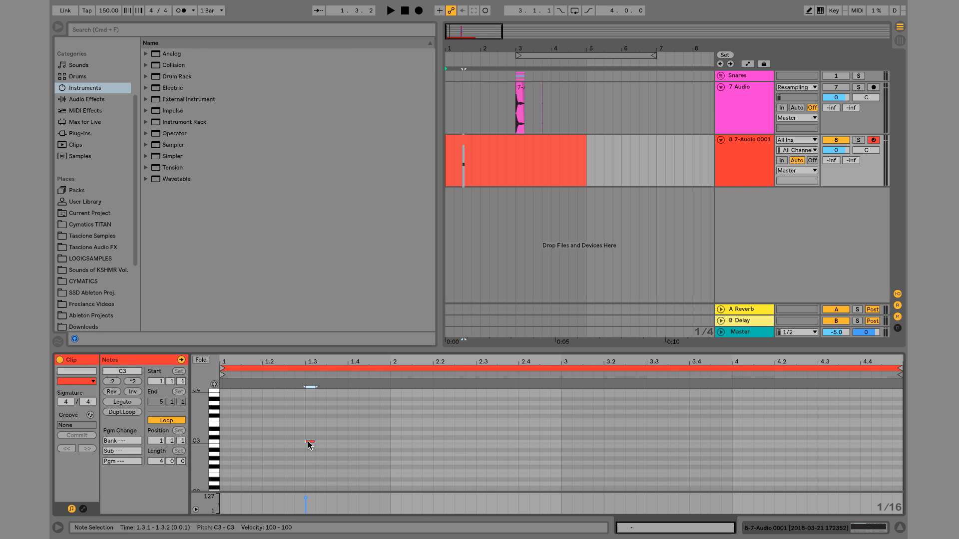
key("shift+Right")
key("shift+Right")
key("shift+Right")
key("shift+Right")
key("shift+Right")
key("shift+Right")
Duplicate the C3 note, move the copy to 2.3.1 and lower it to G2.
key("super+d")
key("Right")
key("Right")
key("Right")
key("Right")
key("Right")
key("Right")
key("Right")
key("Right")
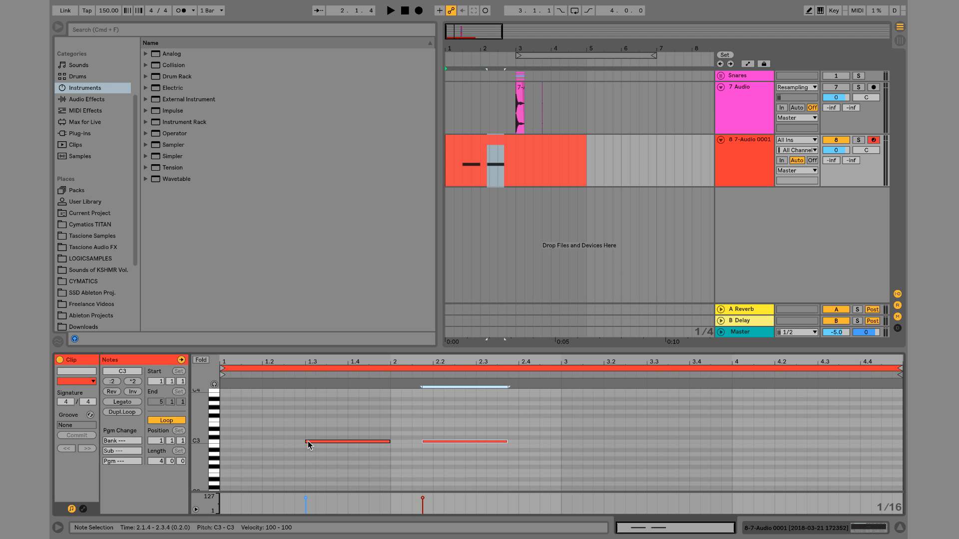
key("Down")
key("Down")
key("Down")
key("Down")
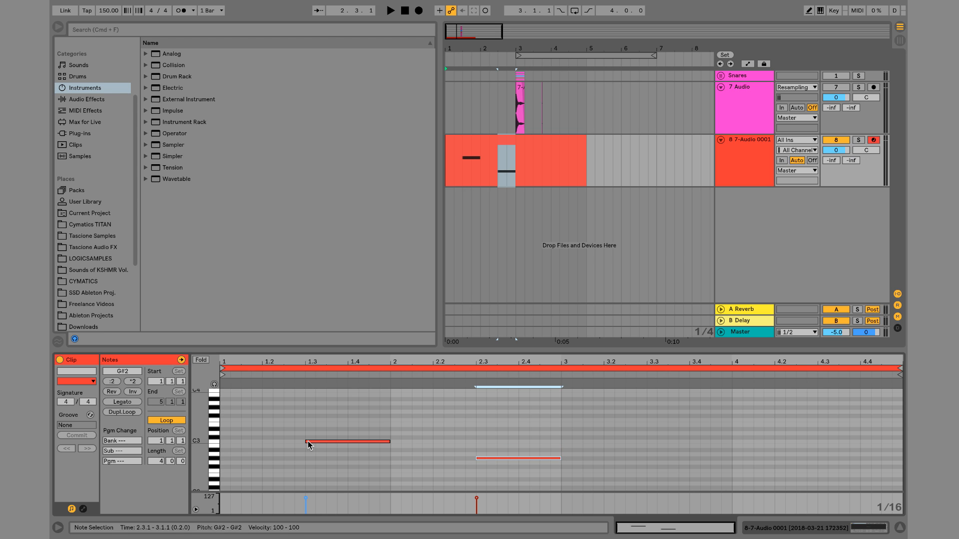
left_click_drag(349, 401, 341, 478)
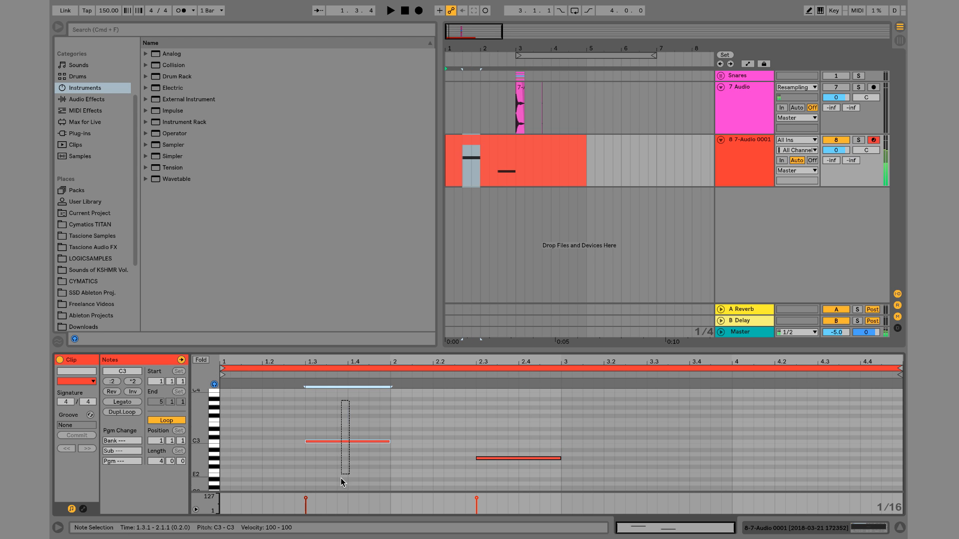
left_click(522, 458)
key("Down")
Duplicate the G2 note, move the copy to 3.3.1 and raise it to D#3.
key("super+d")
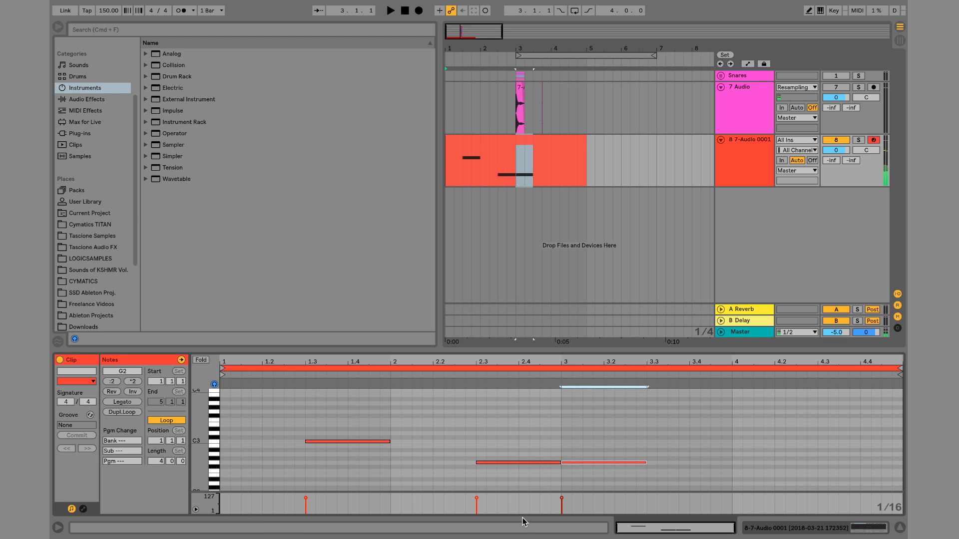
key("Right")
key("Right")
key("Right")
key("Right")
key("Right")
key("Right")
key("Right")
key("Right")
key("Up")
key("Up")
key("Up")
key("Up")
key("Up")
key("Up")
key("Up")
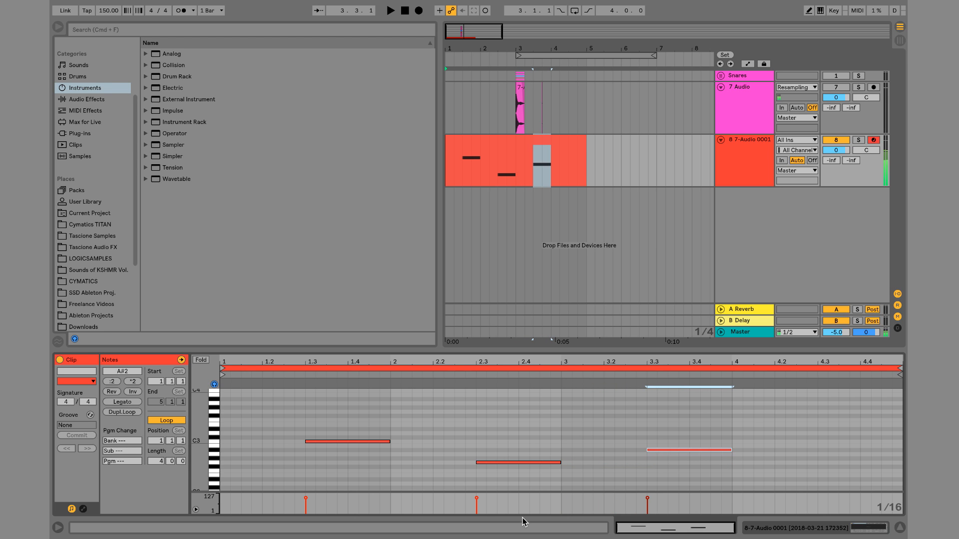
key("Up")
Duplicate the D#3 note, move the copy to 4.3.1 and lower it to D3.
key("super+d")
key("Right")
key("Right")
key("Right")
key("Right")
key("Right")
key("Right")
key("Right")
key("Right")
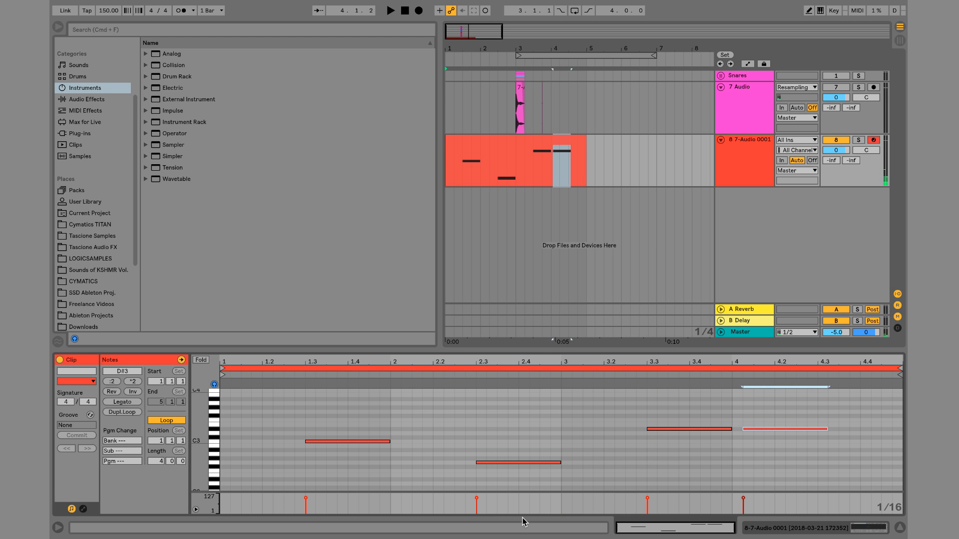
key("Down")
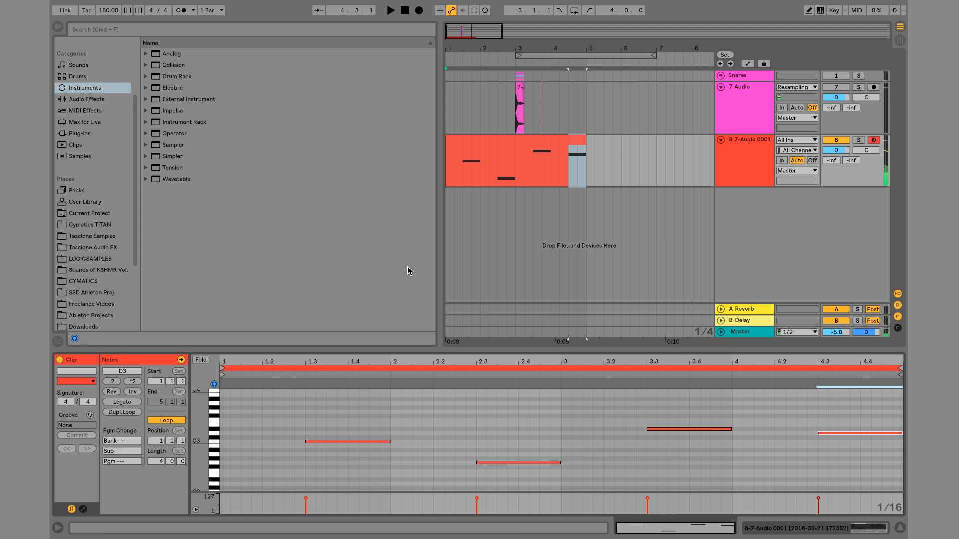
Insert a new audio track below the 7-Audio 0001 sampler track and rename it "kicks".
left_click(757, 146)
key("super+t")
key("super+r")
type("kicks")
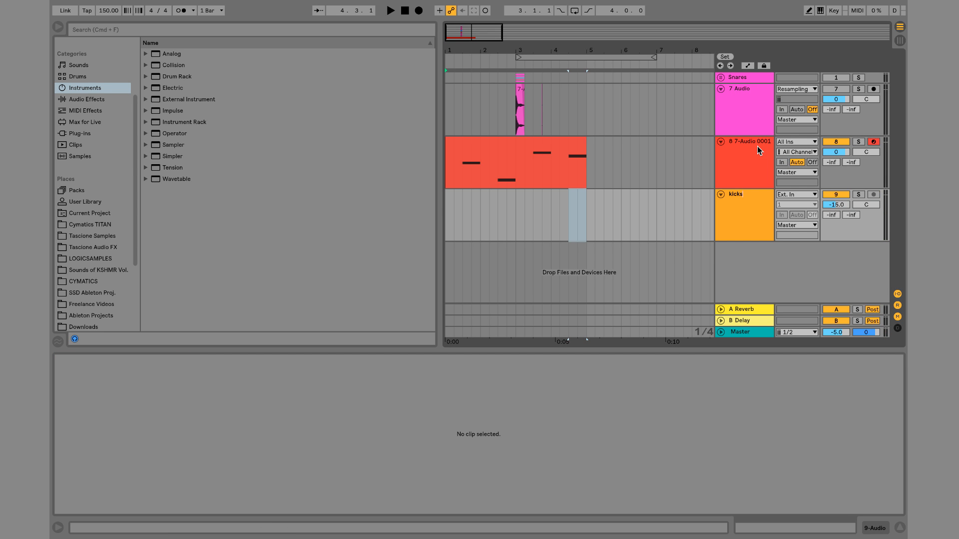
key("Return")
Search the CYMATICS folder for "kick" and expand Jack You Kicks in Cymatics Jack You Drums Vol 1.
left_click(198, 29)
type("kick")
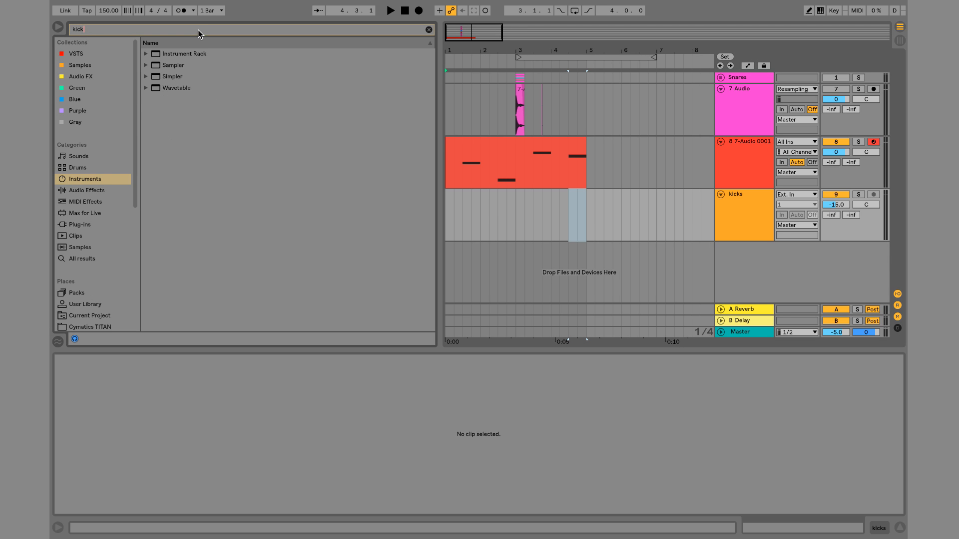
left_click(95, 271)
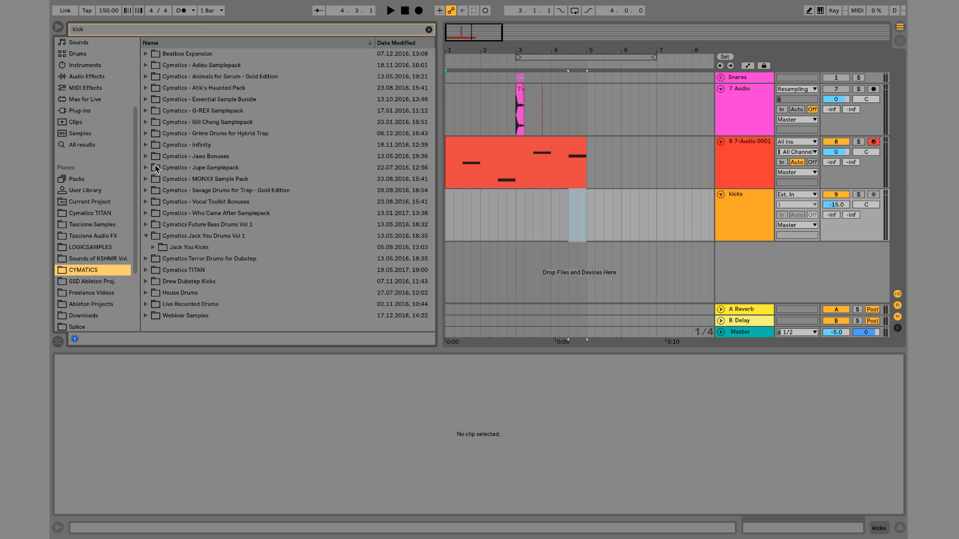
left_click(154, 248)
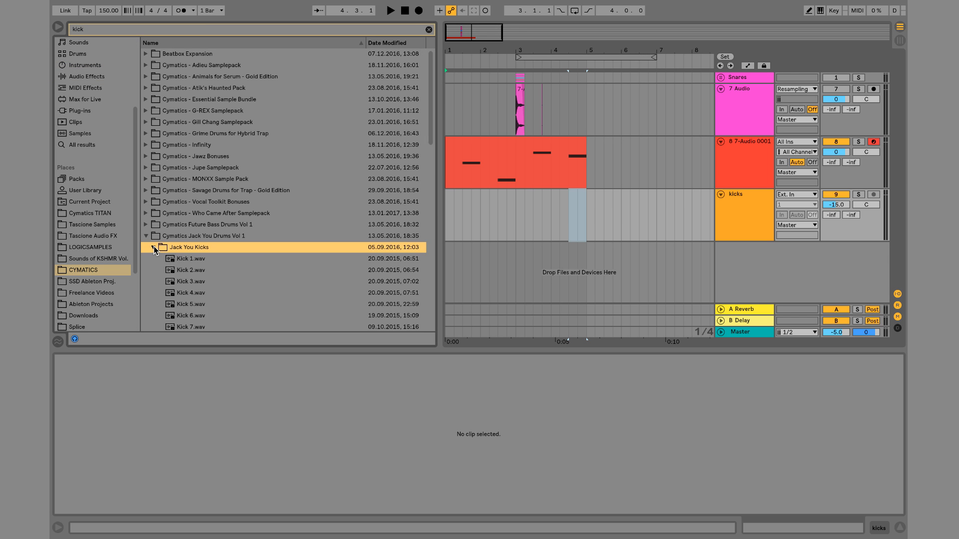
Audition the Jack You Kicks samples from Kick 1.wav through Kick 6.wav.
key("Down")
key("Down")
key("Down")
key("Down")
key("Down")
key("Down")
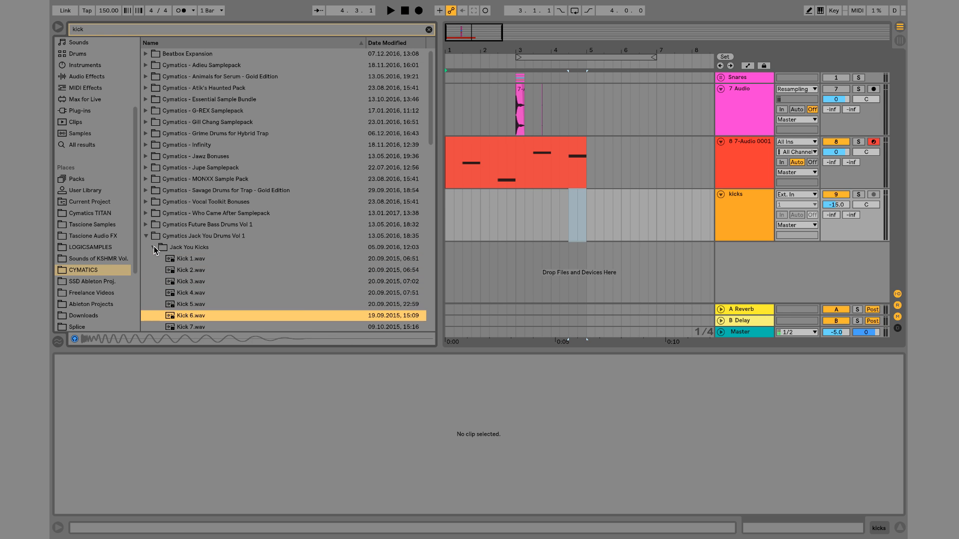
key("Up")
key("Down")
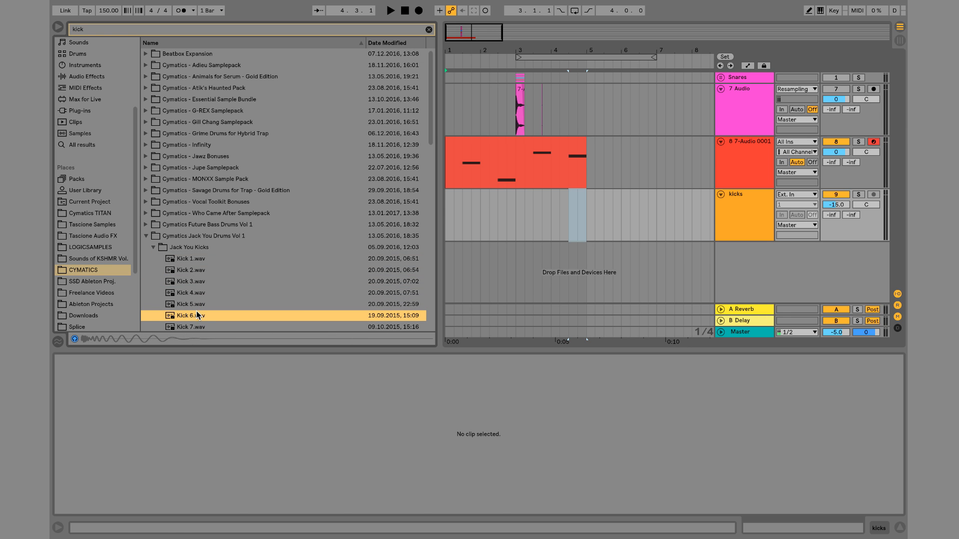
Place Kick 6.wav at 1.1.1 on the kicks track and paste copies at 1.4.1 and 2.2.1.
left_click_drag(198, 314, 448, 210)
left_click(472, 198)
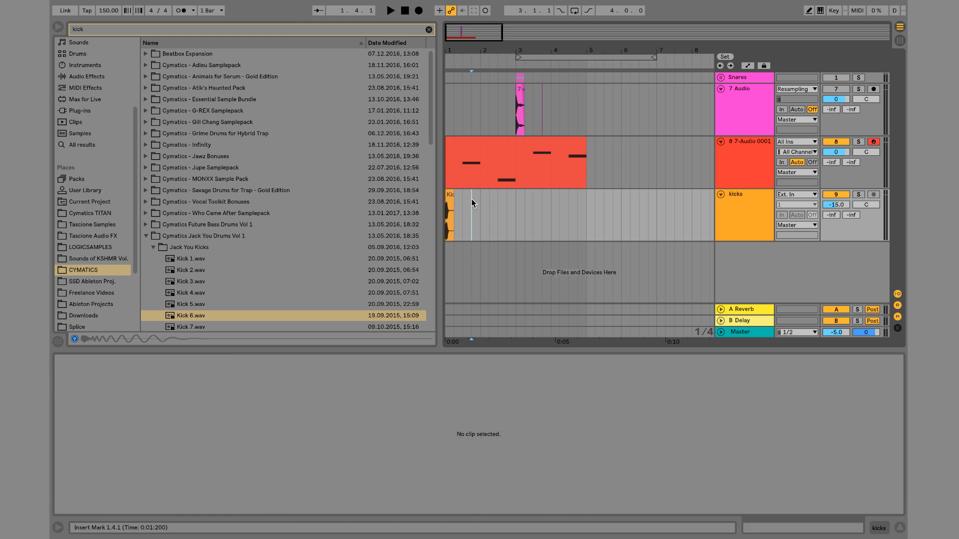
key("ctrl+v")
left_click(491, 202)
key("ctrl+v")
Duplicate the first two bars of the kick pattern into bars 3 and 4.
left_click(520, 207)
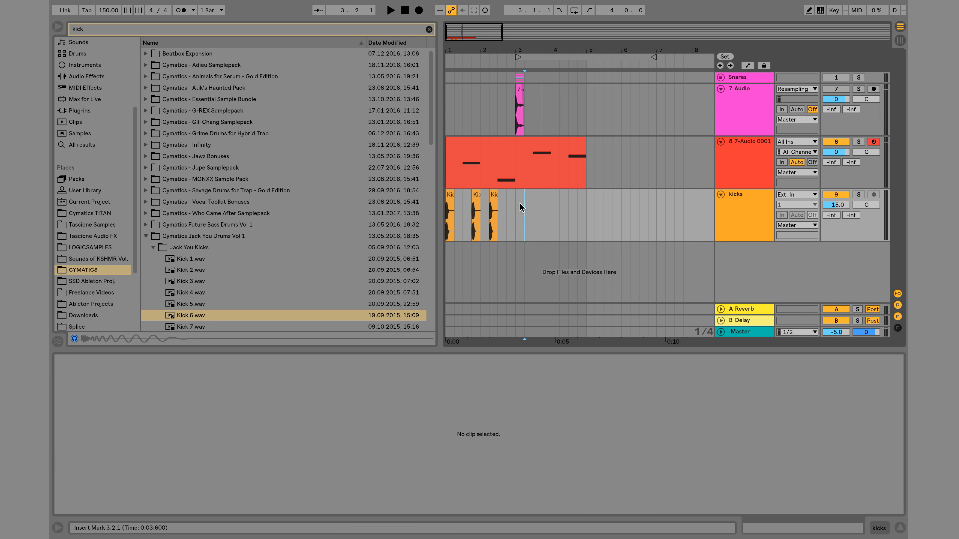
left_click_drag(518, 208, 448, 209)
key("super+d")
Play the arrangement from the start and set the kicks track volume to -8.1 dB.
left_click(447, 214)
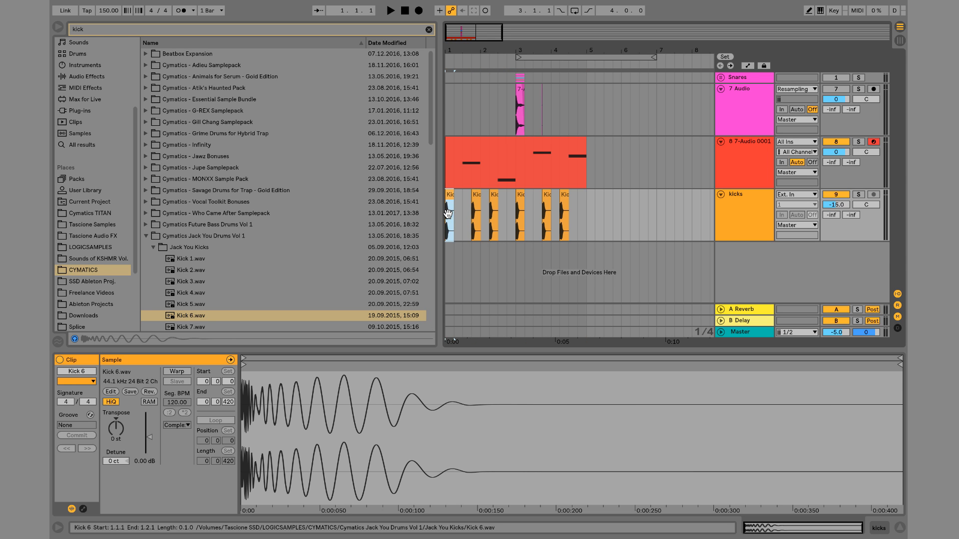
key("space")
left_click_drag(836, 205, 837, 196)
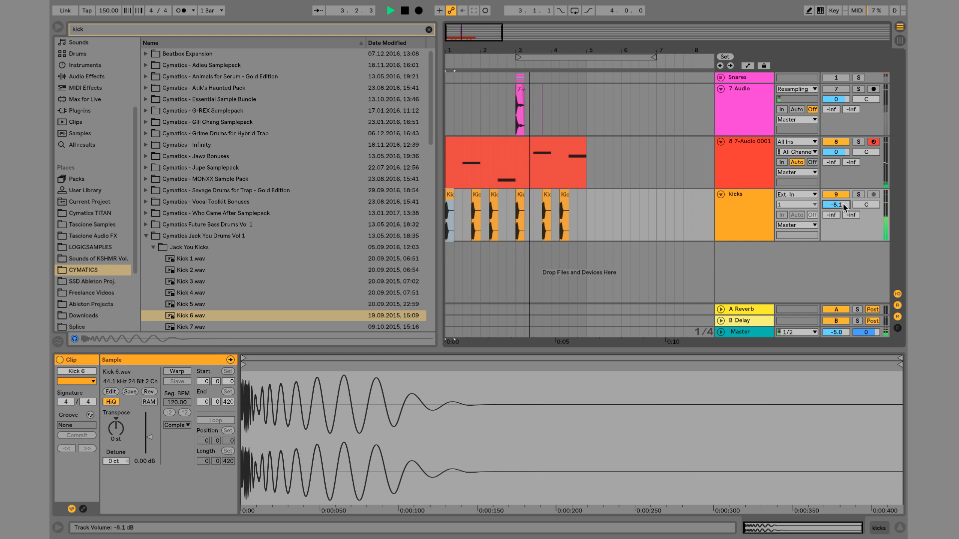
Loop the four bars from 1.1.1 to 5.1.1.
left_click(765, 145)
left_click_drag(586, 123, 446, 165)
key("ctrl+l")
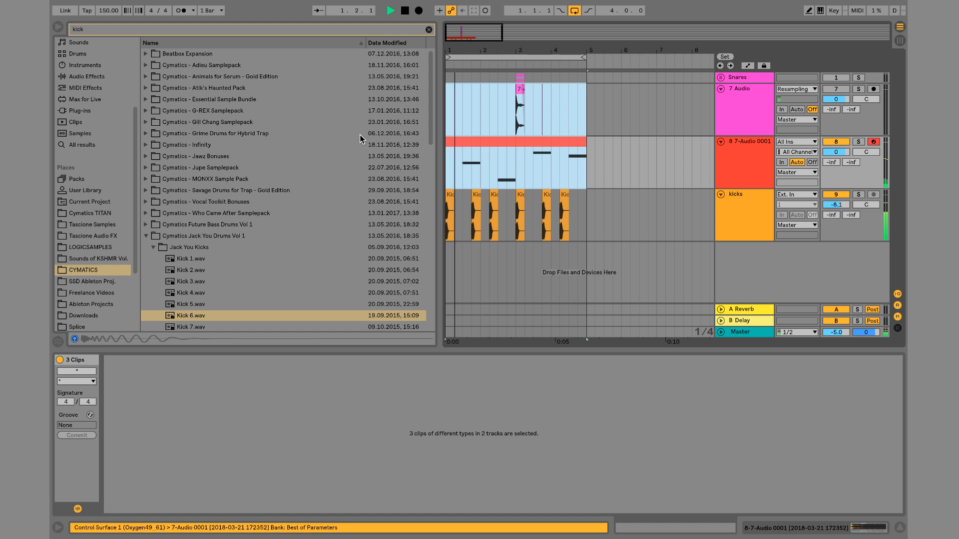
Try a Reverb after the Sampler on the 7-Audio 0001 track with 22% dry/wet and the diffusion low shelf at 261 Hz.
left_click(106, 77)
left_click(429, 29)
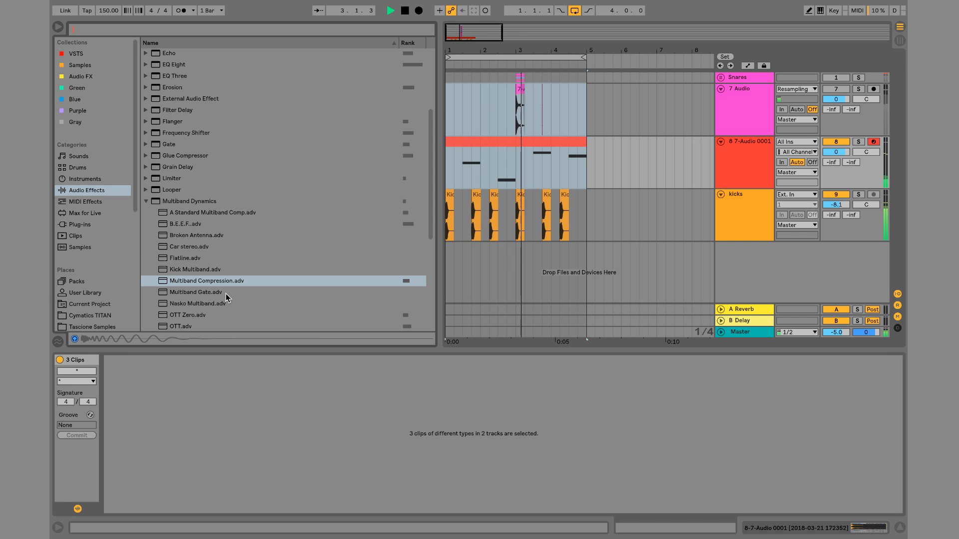
scroll(225, 297, "down", 6)
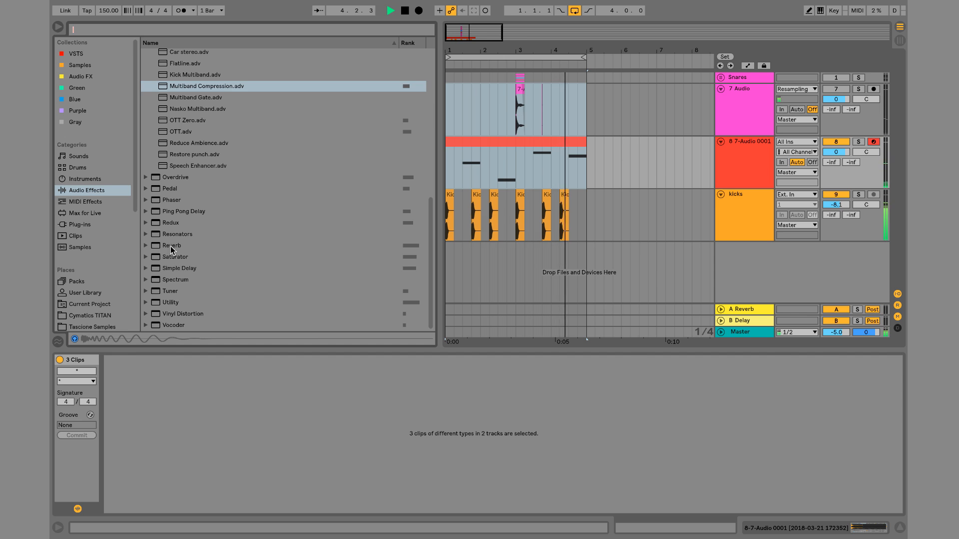
left_click_drag(171, 249, 736, 158)
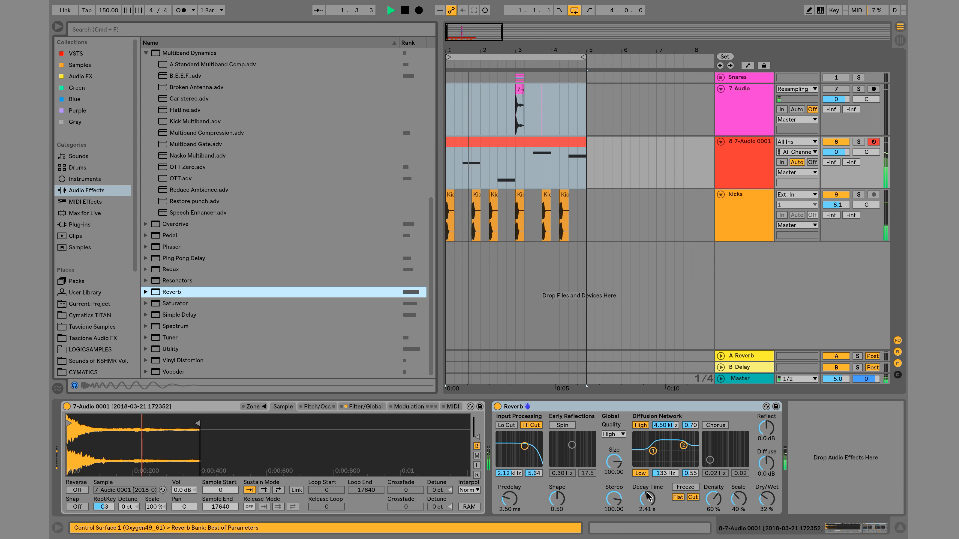
left_click_drag(767, 499, 767, 507)
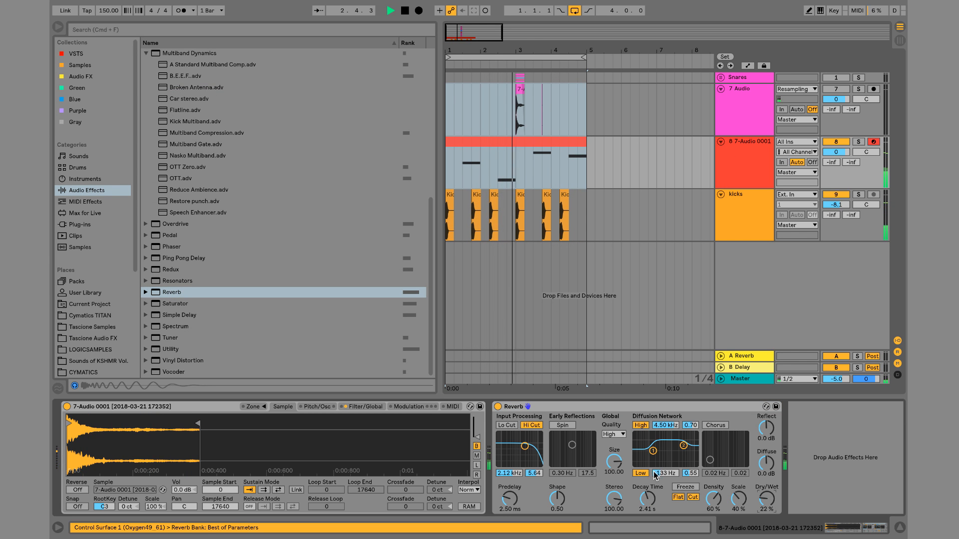
left_click_drag(652, 451, 660, 463)
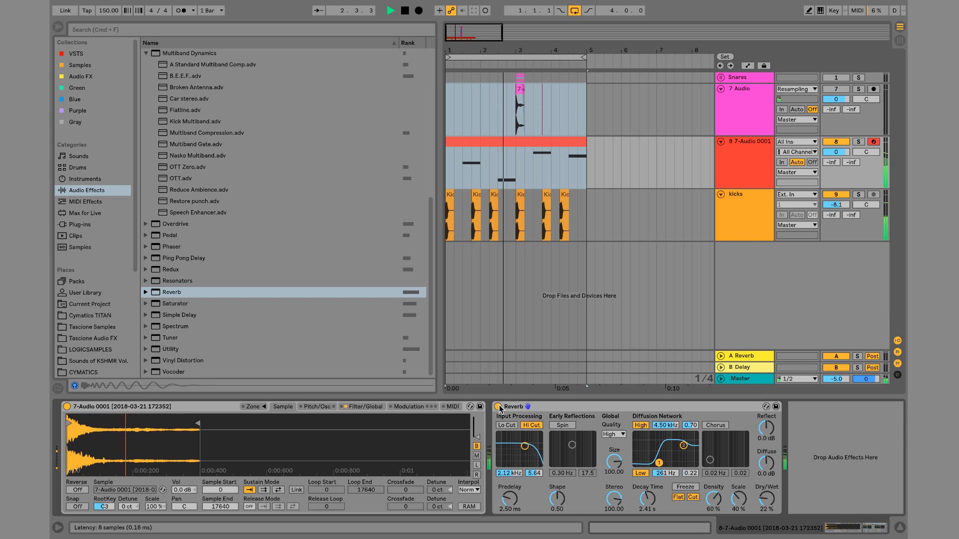
Stop playback and delete the Reverb from the sampler track.
key("space")
left_click(538, 412)
key("Delete")
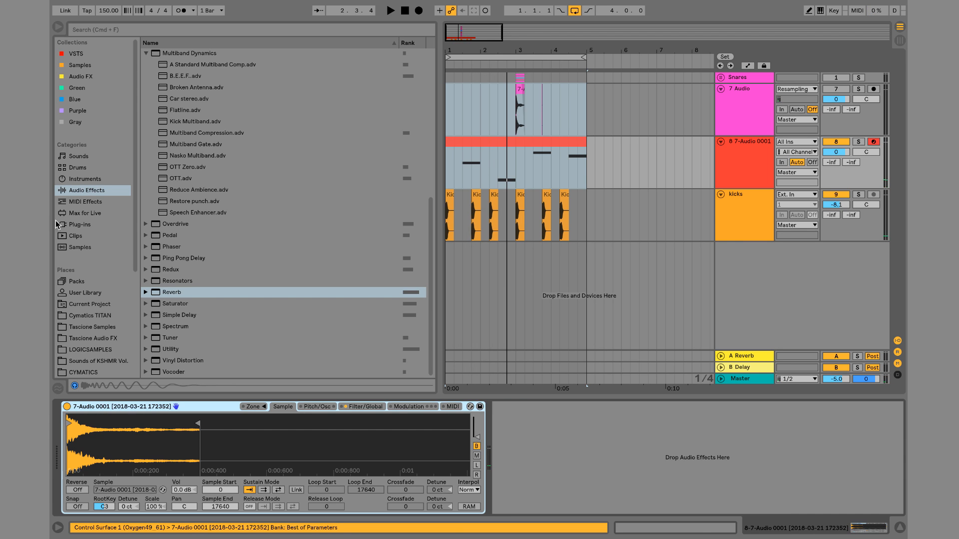
Load the FabFilter FF Pro-R plug-in onto the 7-Audio 0001 sampler track.
left_click(79, 224)
scroll(191, 288, "down", 8)
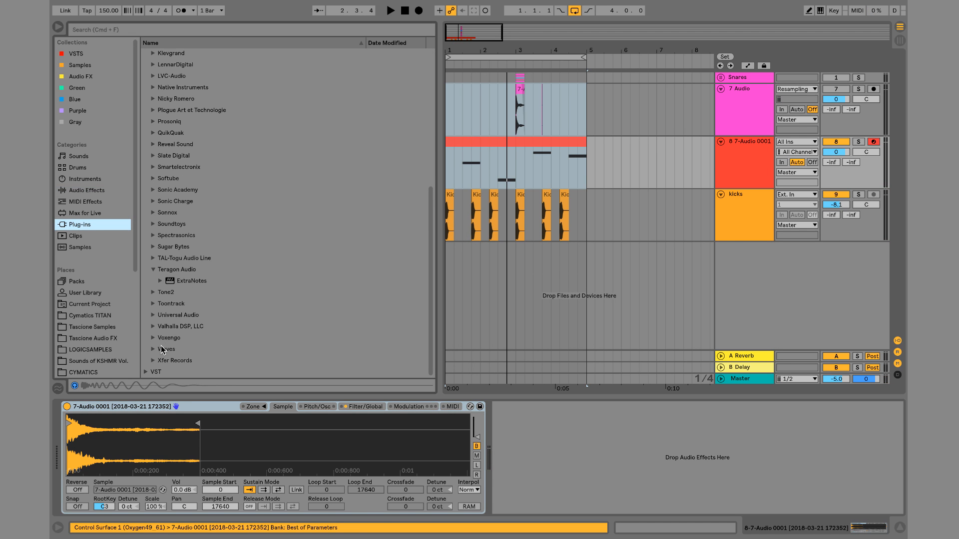
scroll(158, 98, "up", 5)
left_click(153, 110)
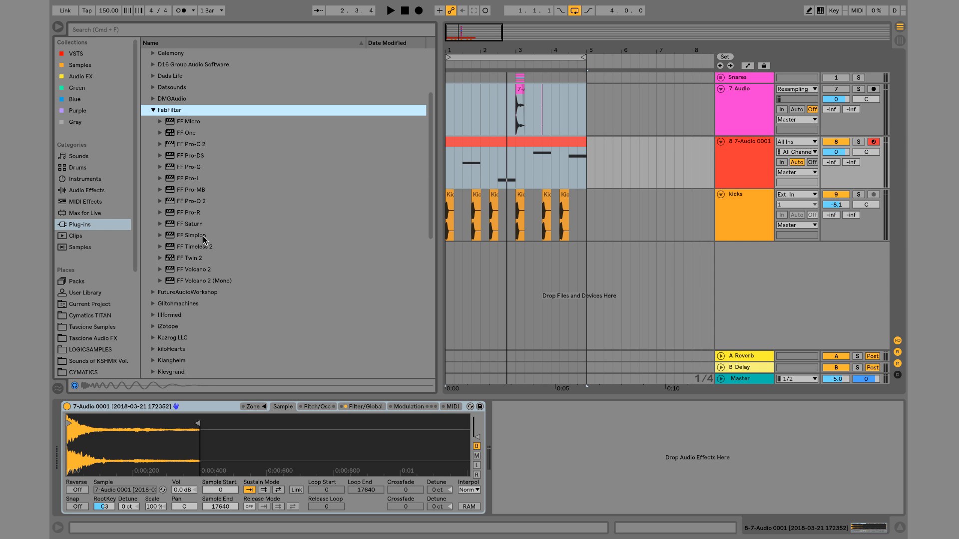
double_click(200, 214)
Play the loop and try the Pro-R mix at 100%, then lower it to 21.28%.
key("space")
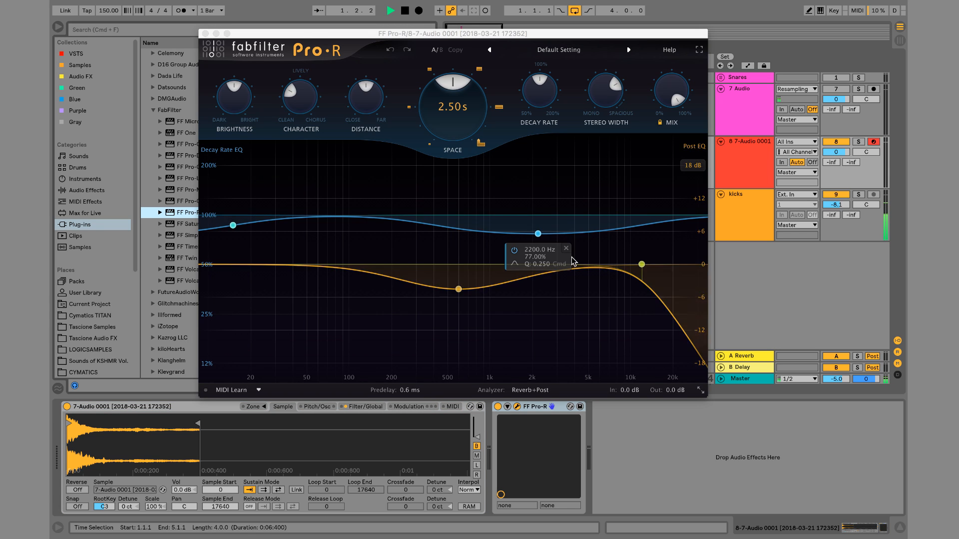
left_click(664, 109)
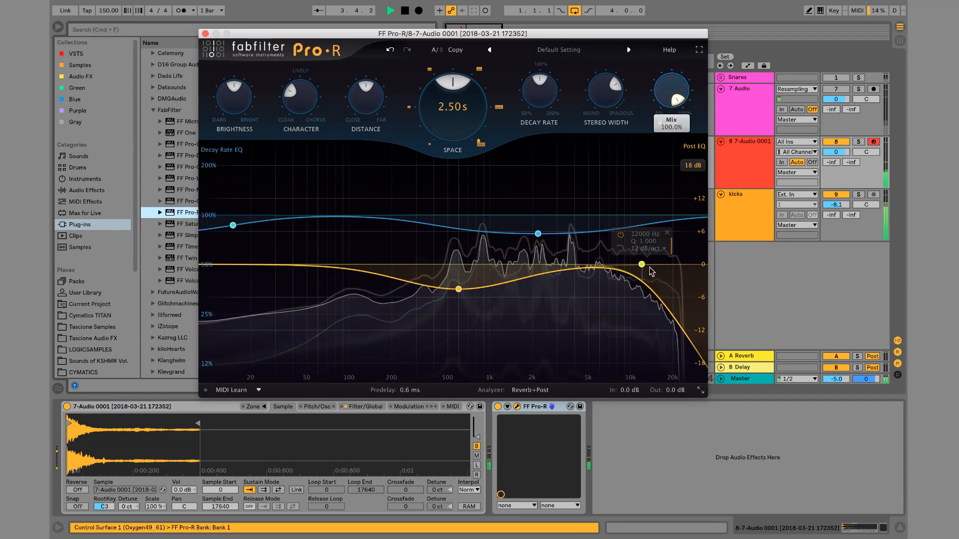
left_click_drag(674, 102, 626, 56)
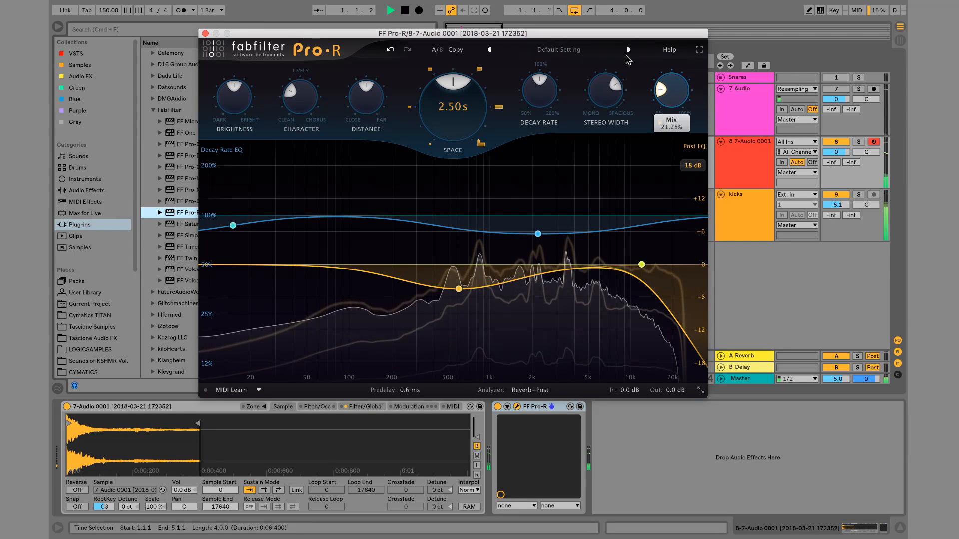
Stop playback, close the Pro-R window and delete the plug-in from the sampler track.
key("space")
left_click(205, 34)
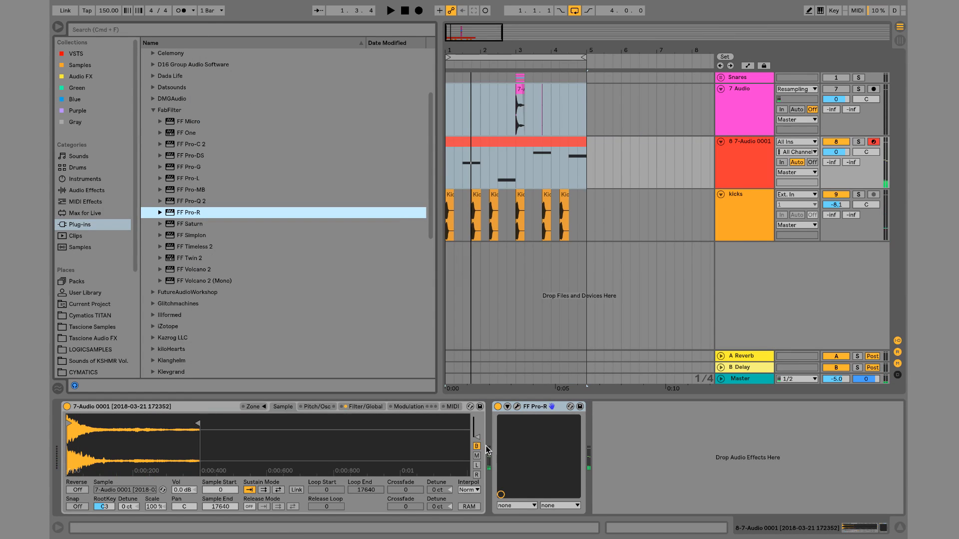
left_click(526, 408)
key("Delete")
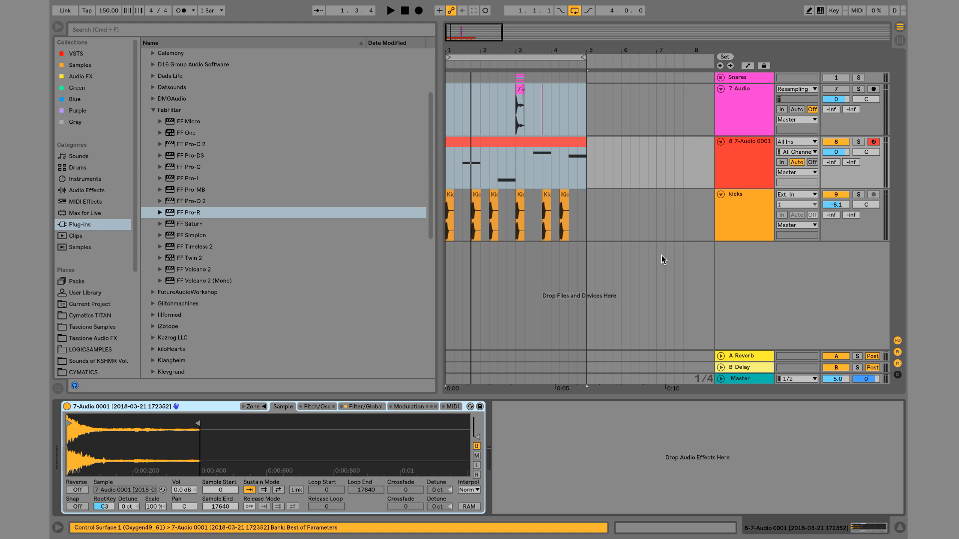
Unfold the Snares group and play from 3.1.1, soloing the sixth Cymatics layer and the whole group to compare them.
left_click(721, 78)
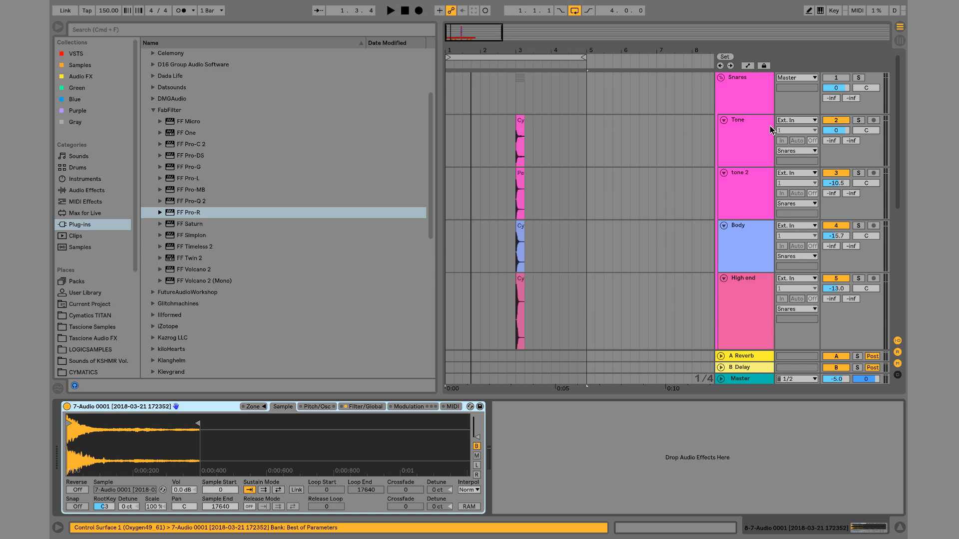
left_click(513, 247)
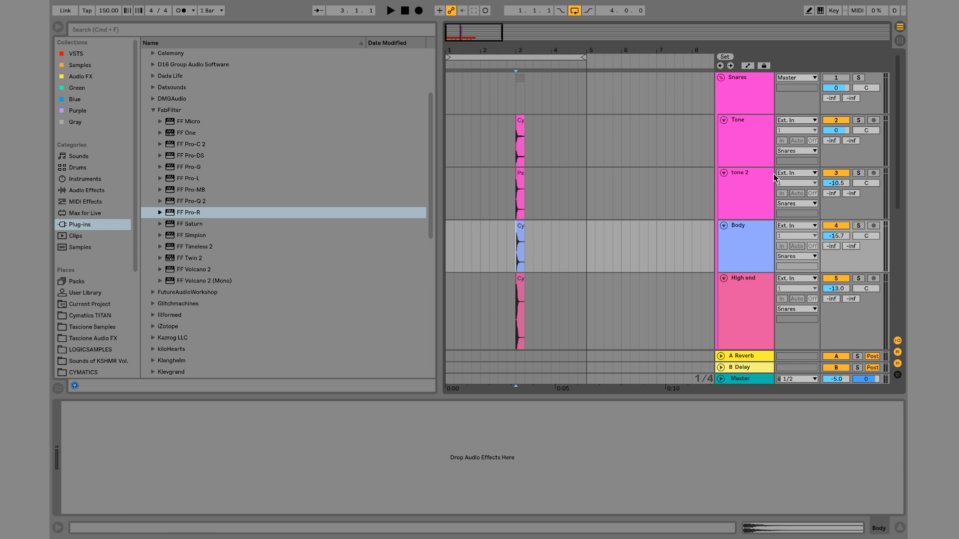
scroll(580, 161, "down", 4)
key("space")
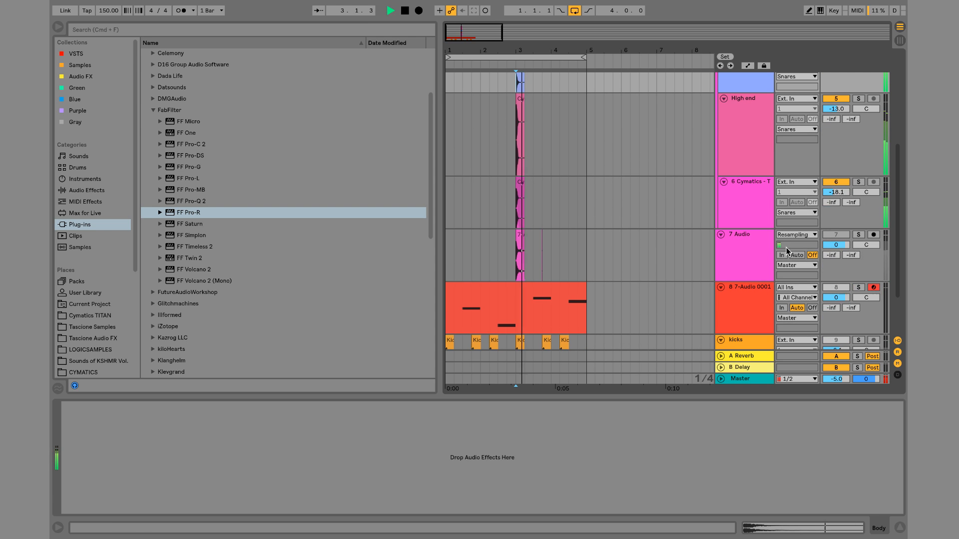
left_click(859, 182)
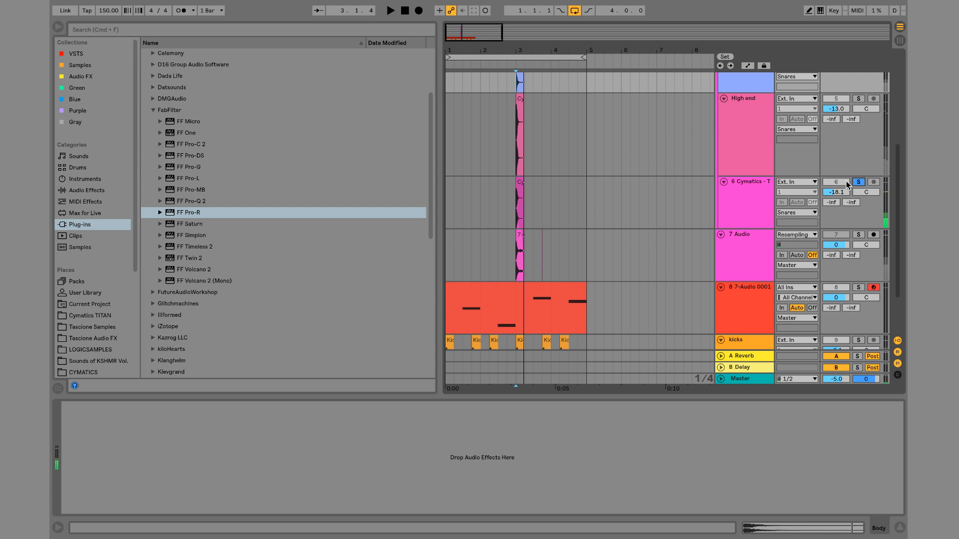
scroll(861, 135, "up", 4)
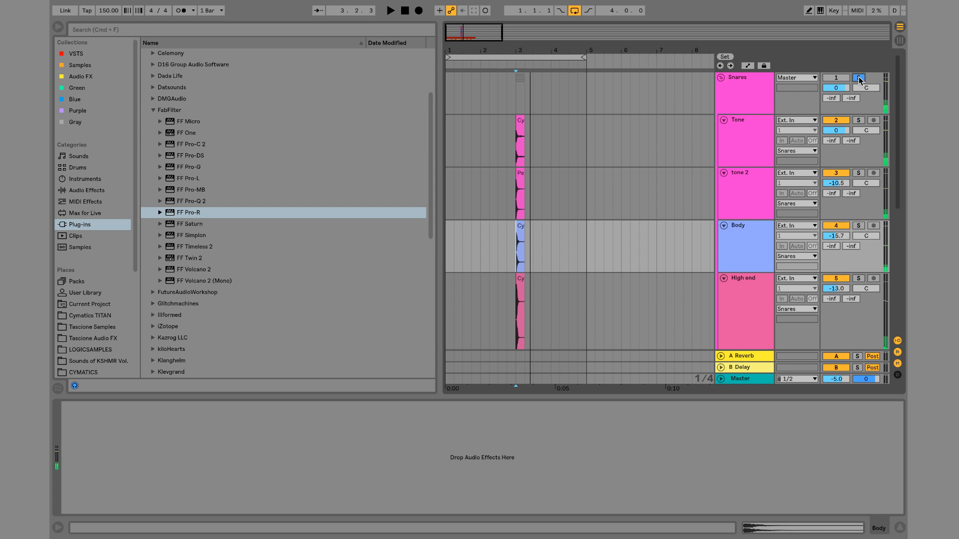
scroll(863, 173, "down", 3)
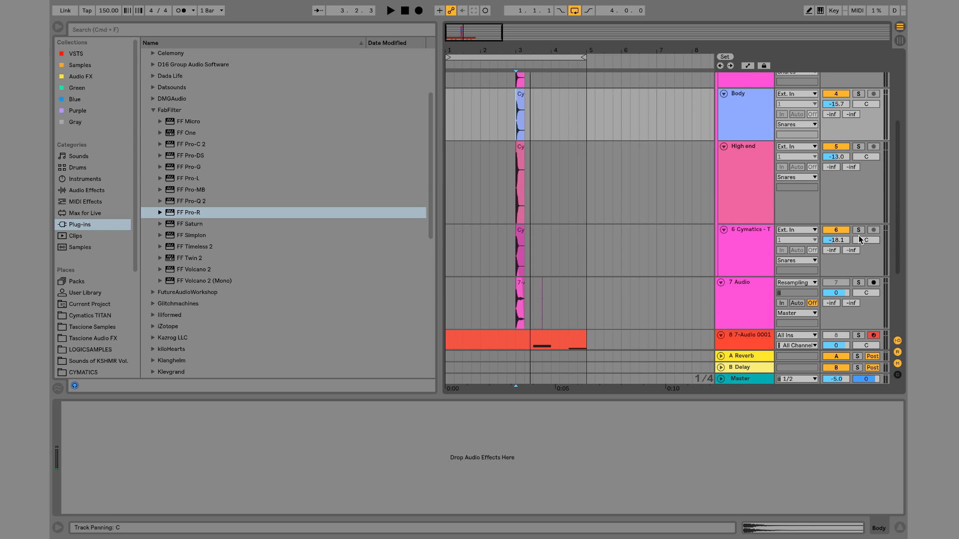
Try the Cymatics - Terror Heavy Snare 011 clip transposed to -4 st, then return it to -3 st.
left_click(526, 232)
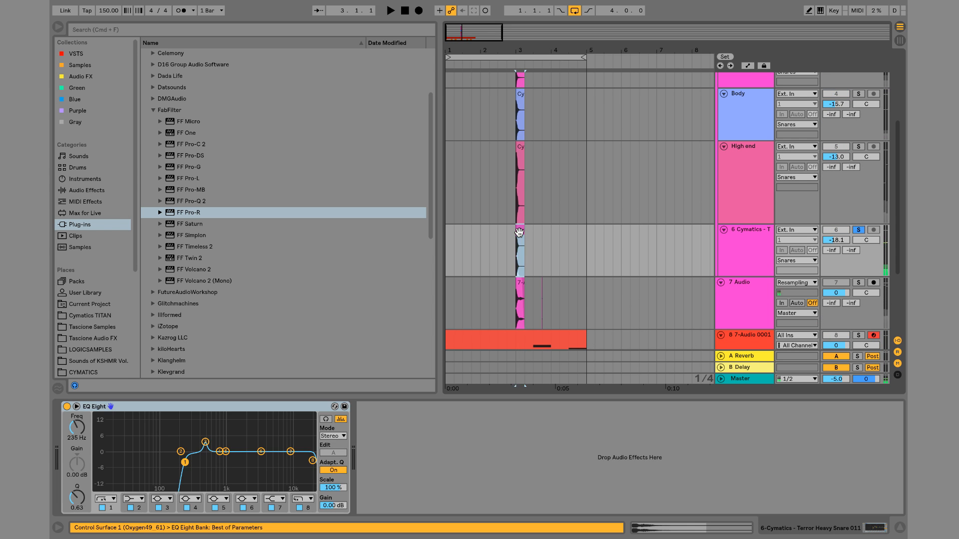
double_click(519, 232)
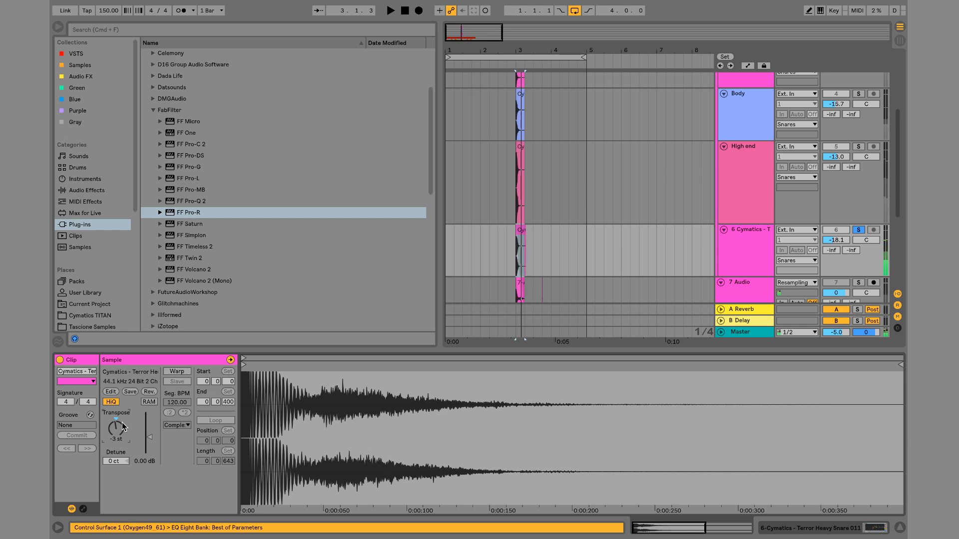
scroll(123, 427, "down", 1)
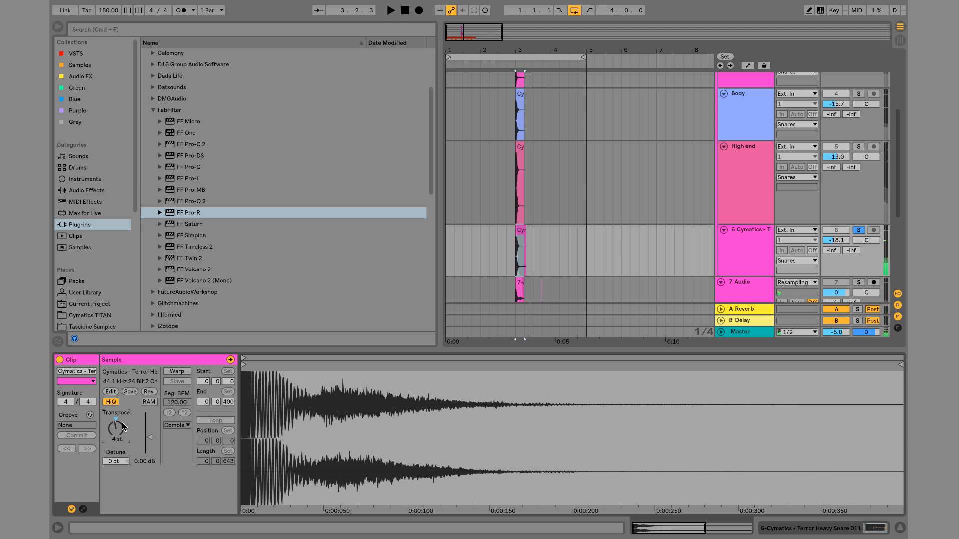
key("space")
left_click_drag(123, 427, 122, 423)
Listen repeatedly to the soloed Terror Heavy Snare layer, then solo the Body track to hear it alone.
key("space")
key("space")
key("space")
key("space")
key("space")
key("space")
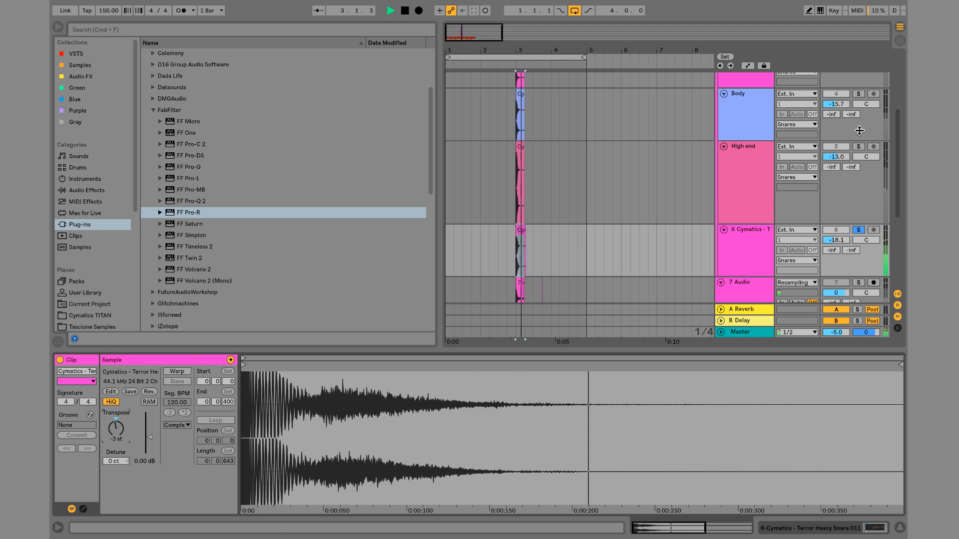
left_click(858, 94)
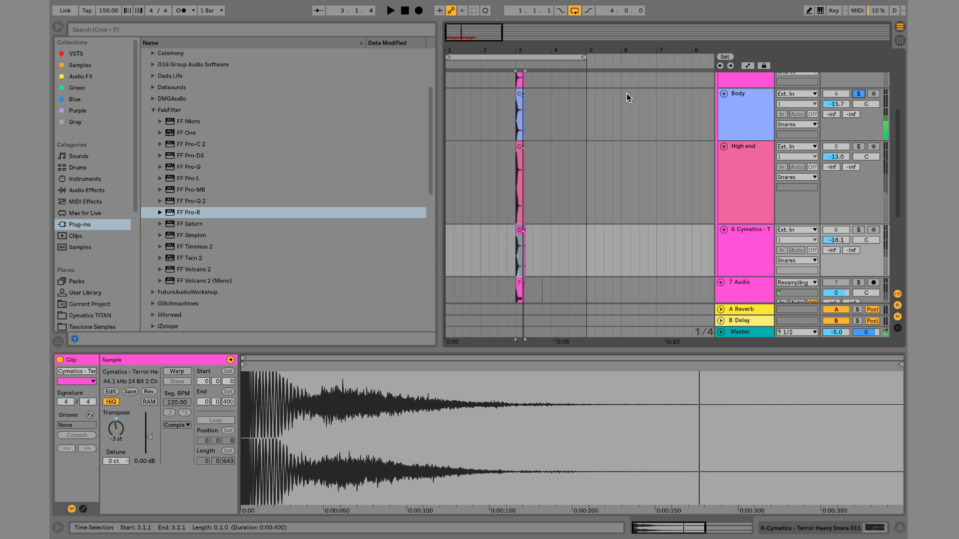
Try the Body track's Cymatics - Dry Snare clip transposed to -4 st, playing the soloed track repeatedly to hear it.
left_click(597, 121)
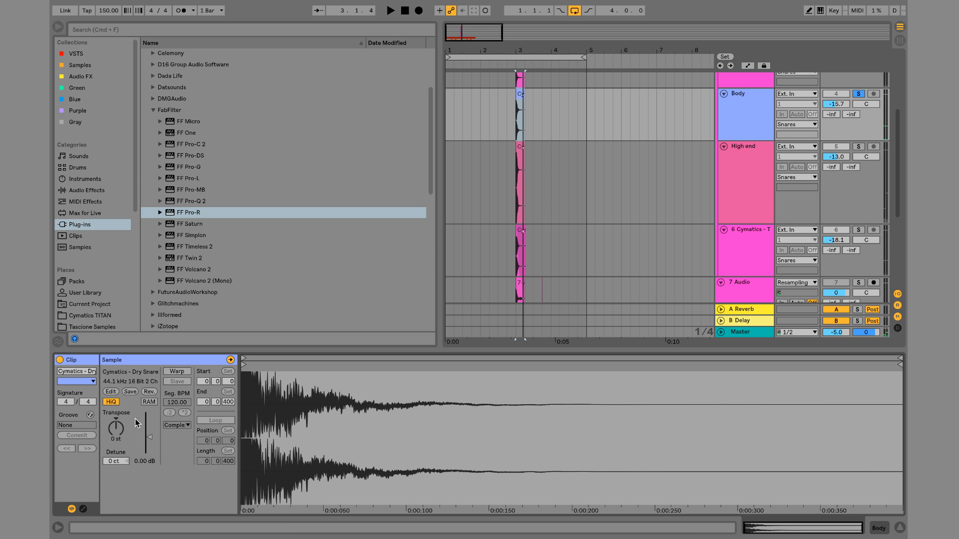
key("space")
left_click_drag(119, 429, 119, 427)
key("space")
key("space")
key("space")
key("space")
key("space")
key("space")
key("space")
key("space")
key("space")
key("space")
key("space")
key("space")
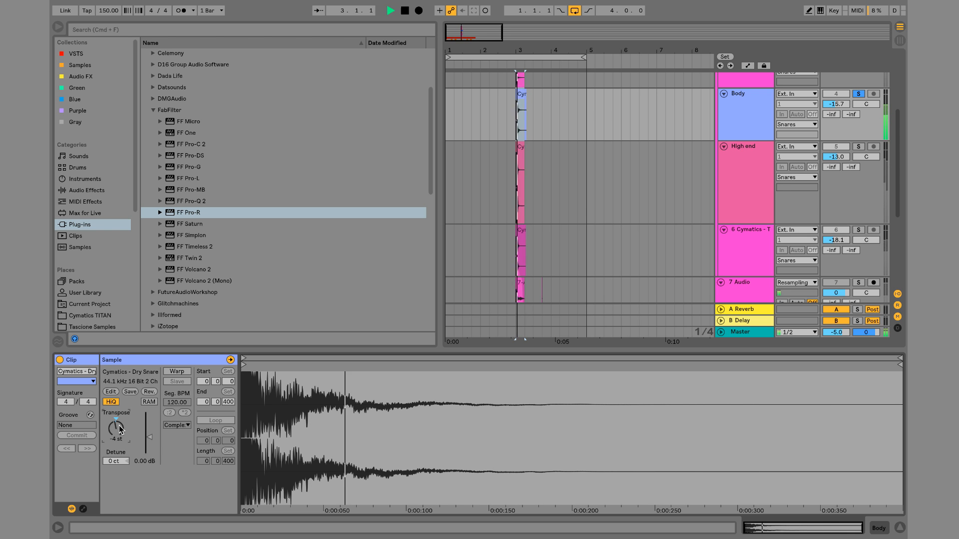
key("space")
key("space")
key("space")
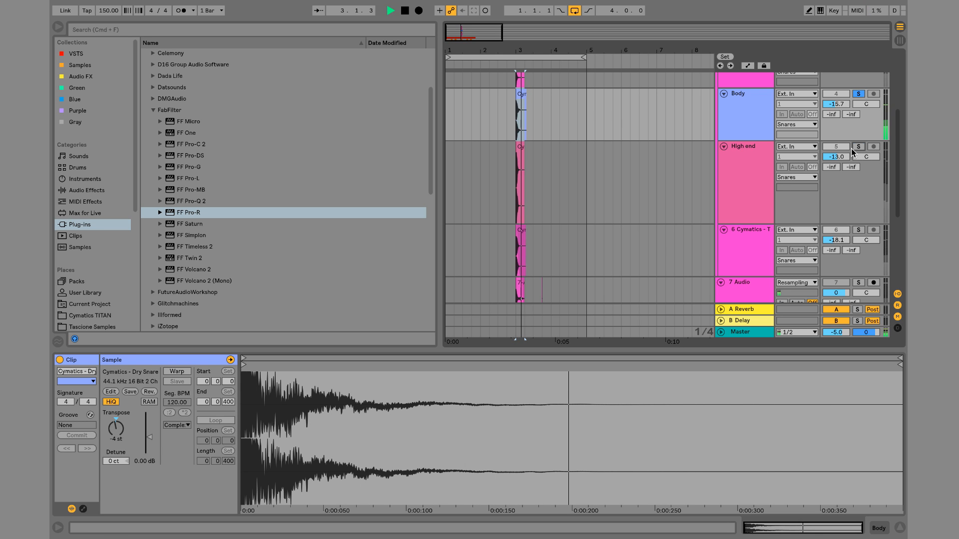
Solo the High end, Terror Heavy Snare and Body tracks in turn, replaying each to compare their pitch.
left_click(857, 148)
key("space")
key("space")
key("space")
key("space")
left_click(857, 230)
key("space")
key("space")
key("space")
key("space")
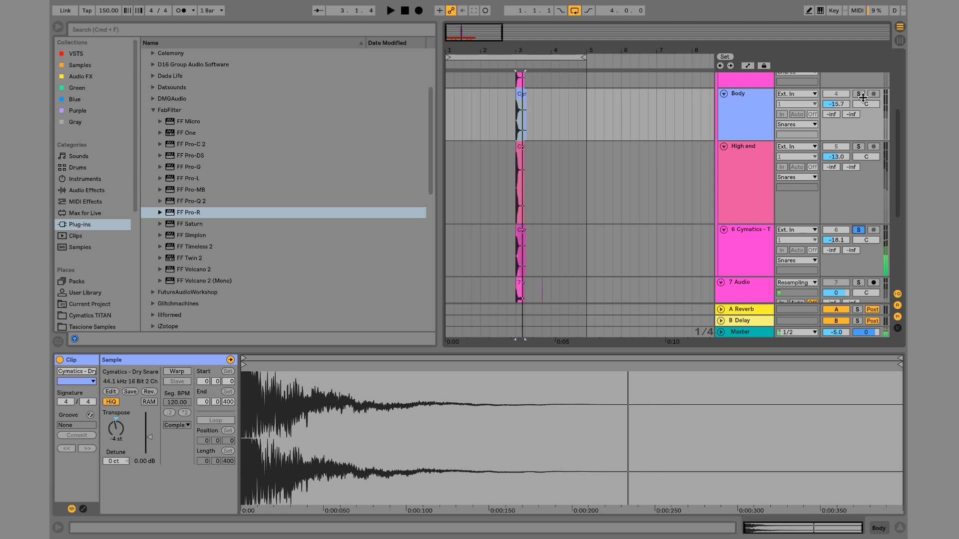
key("space")
left_click(859, 93)
key("space")
key("space")
key("space")
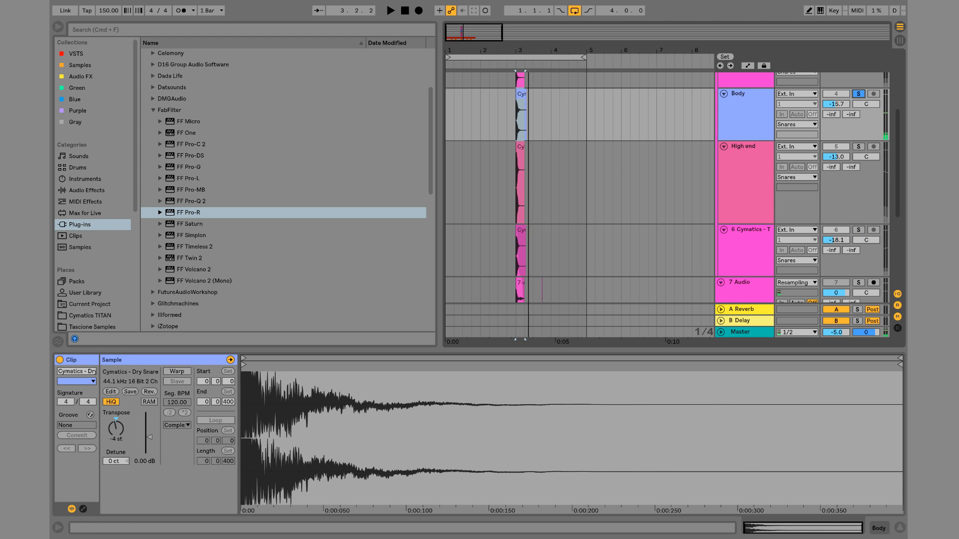
Try the Body clip transposed to 8 st, then lower it by semitones to 3 st while listening to each pitch.
left_click_drag(117, 429, 122, 427)
key("space")
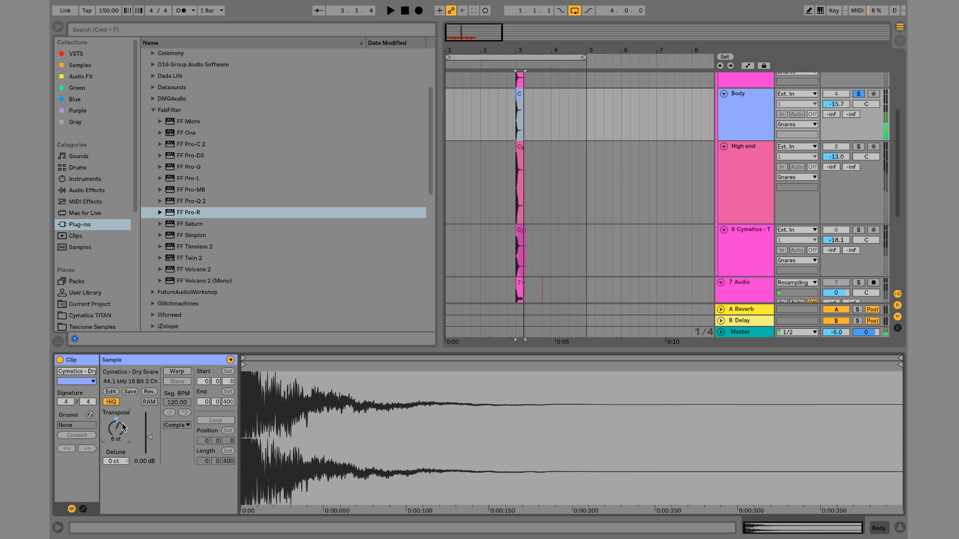
key("Down")
key("space")
key("Down")
key("space")
key("space")
key("Down")
key("space")
key("space")
key("Down")
key("Down")
key("space")
key("space")
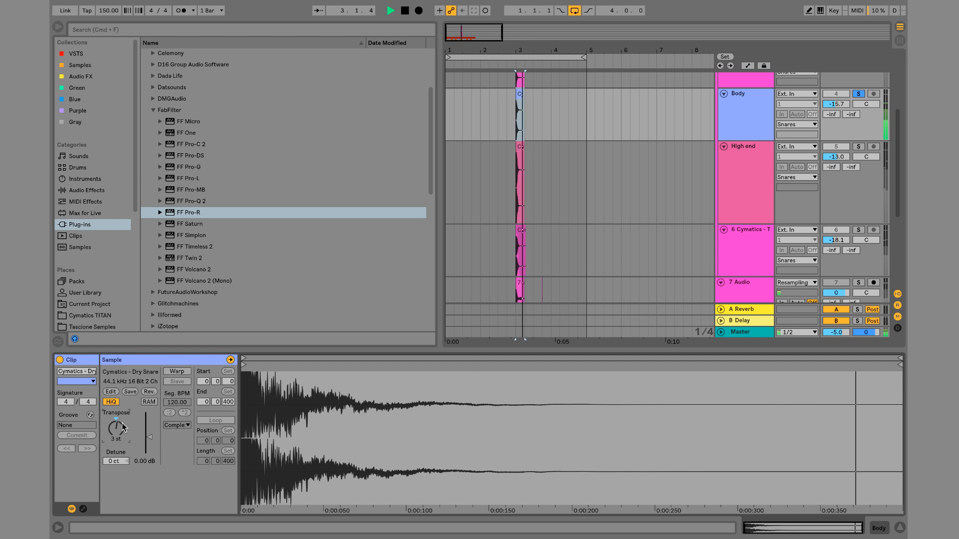
Lower the Body clip's transposition by semitones to 0 st, playing it at each setting.
key("space")
key("Down")
key("space")
key("space")
key("Down")
key("space")
key("space")
key("Down")
key("space")
key("space")
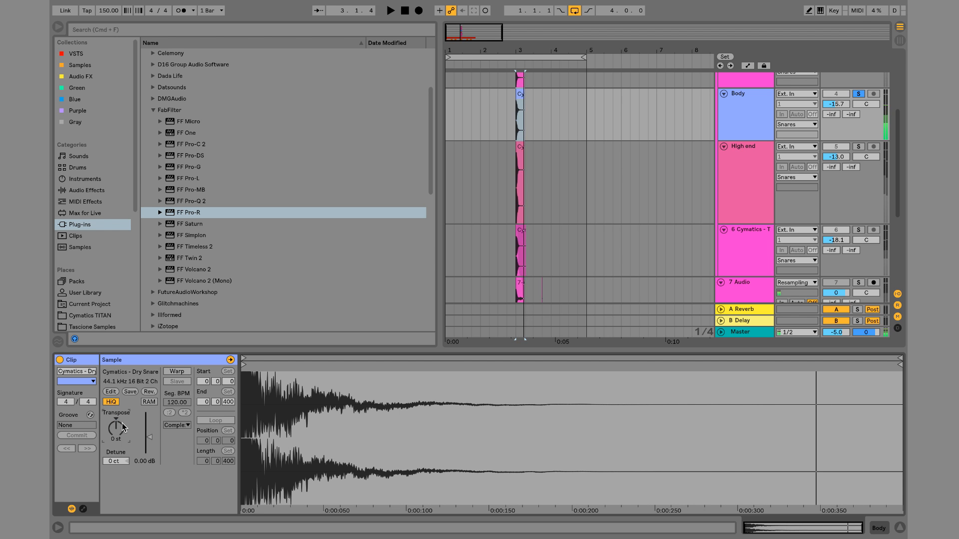
key("space")
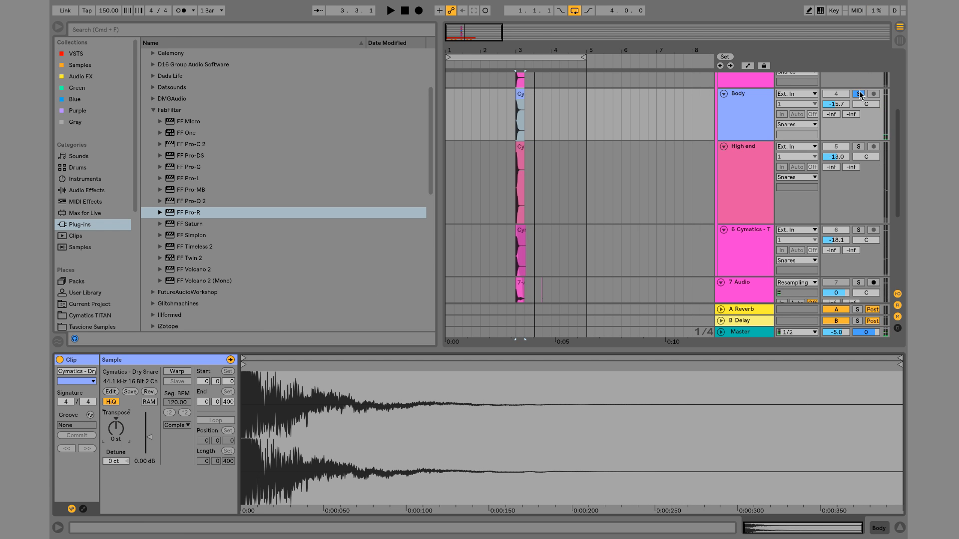
Unsolo Body, play the full snare, and compare it with the soloed High end and Terror Heavy Snare layers.
left_click(859, 94)
scroll(855, 90, "up", 3)
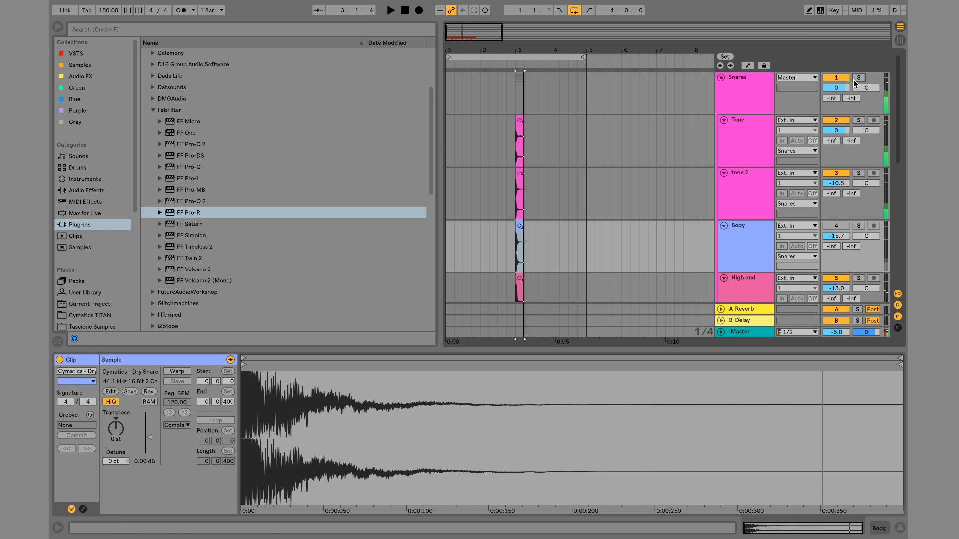
scroll(594, 118, "down", 5)
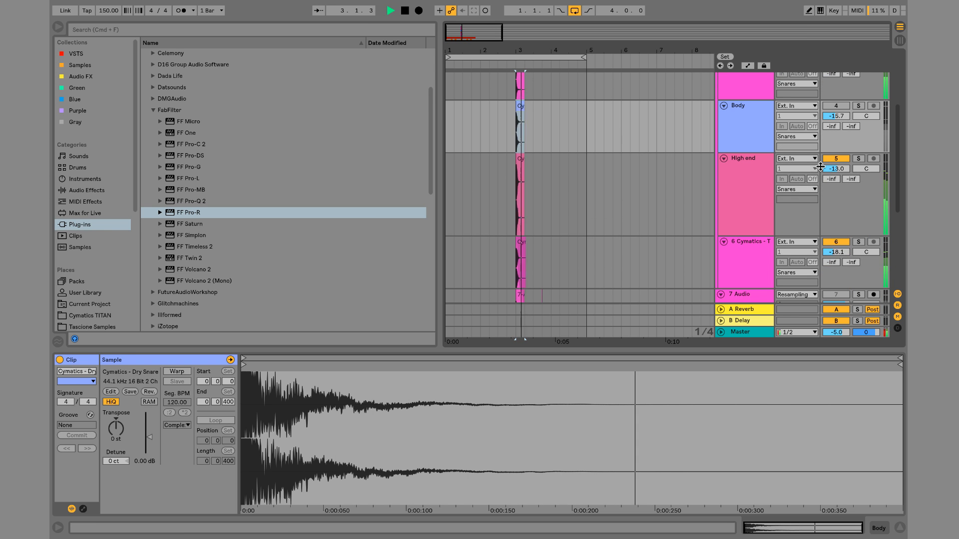
left_click(859, 158)
left_click(859, 158)
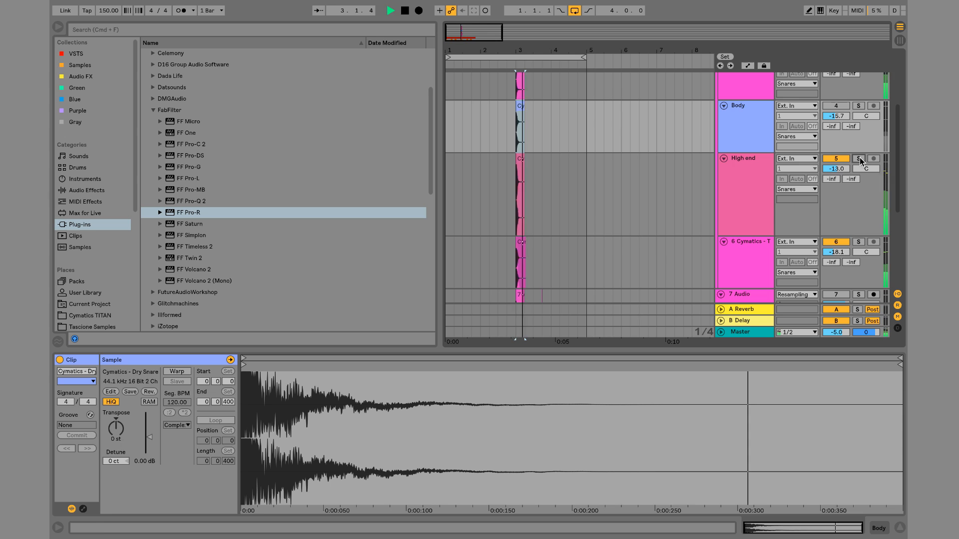
left_click(858, 241)
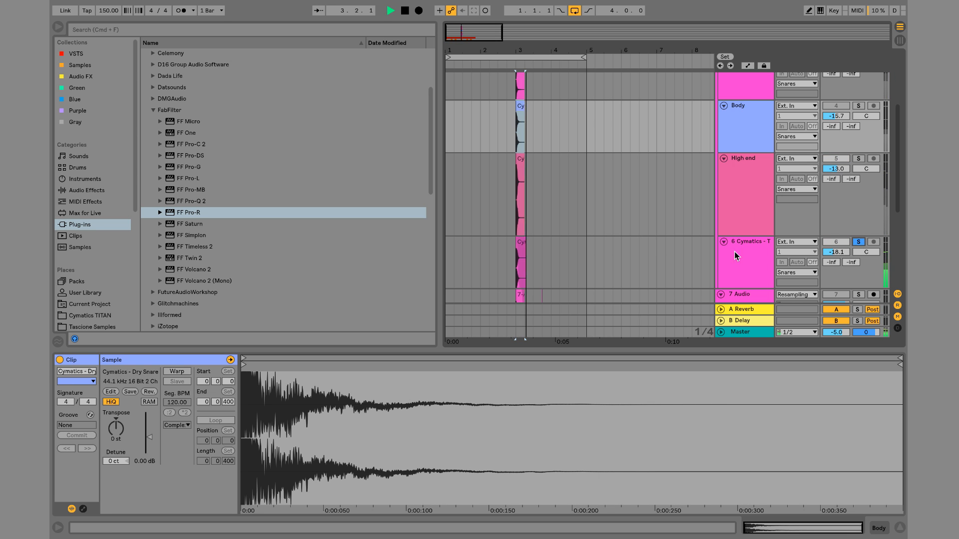
key("space")
scroll(647, 240, "down", 3)
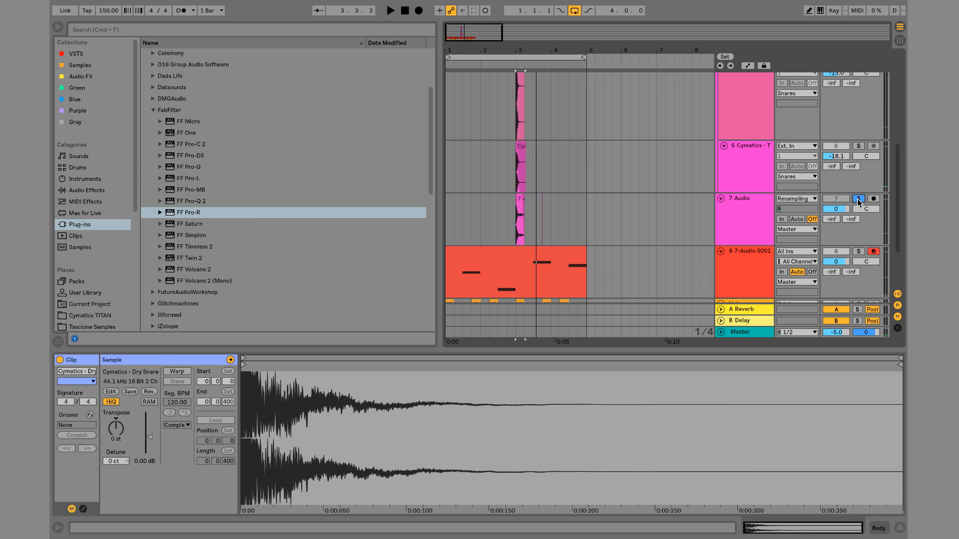
scroll(859, 201, "up", 5)
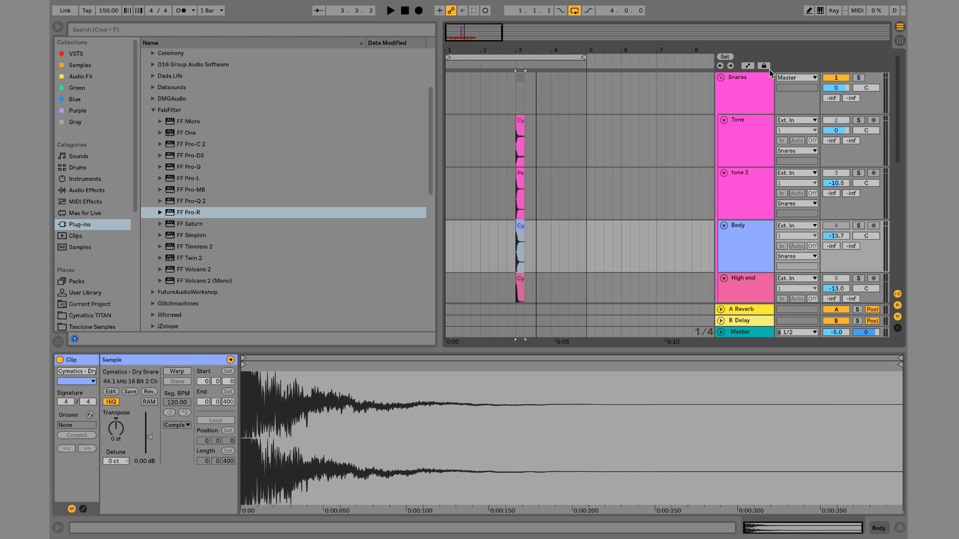
scroll(857, 80, "down", 5)
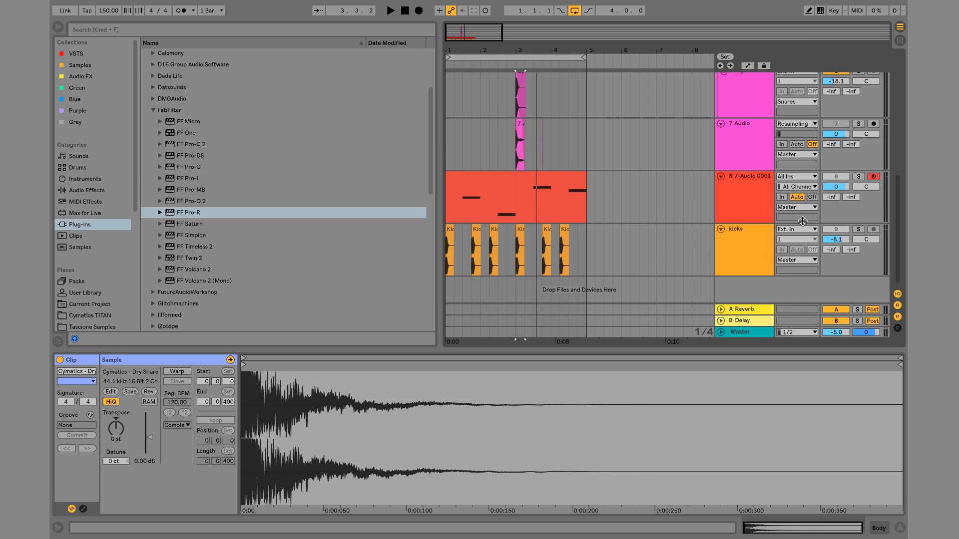
Arm the 7 Audio track, resample the layered snare from 3.1.1, and remove the excess recording after 3.2.1.
scroll(827, 193, "up", 1)
left_click(872, 149)
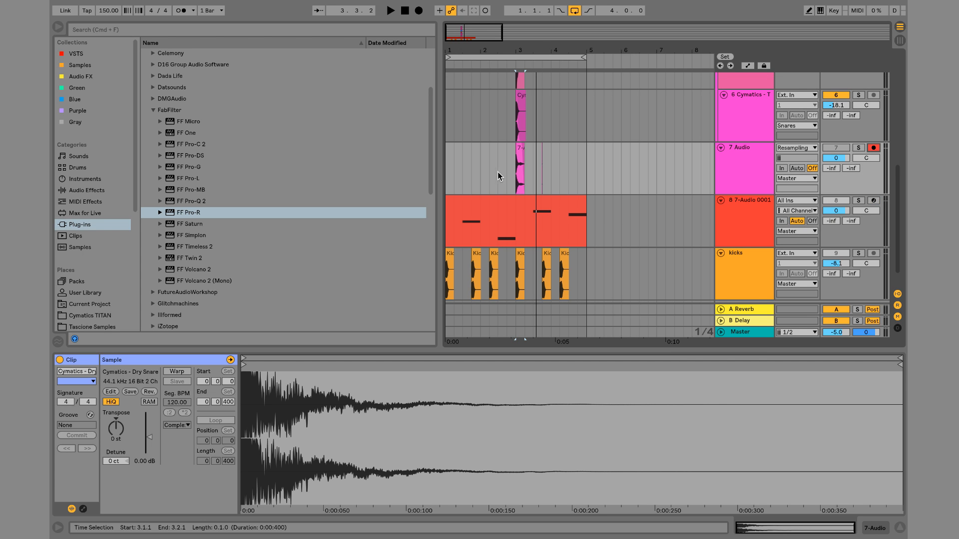
left_click(517, 177)
left_click(417, 10)
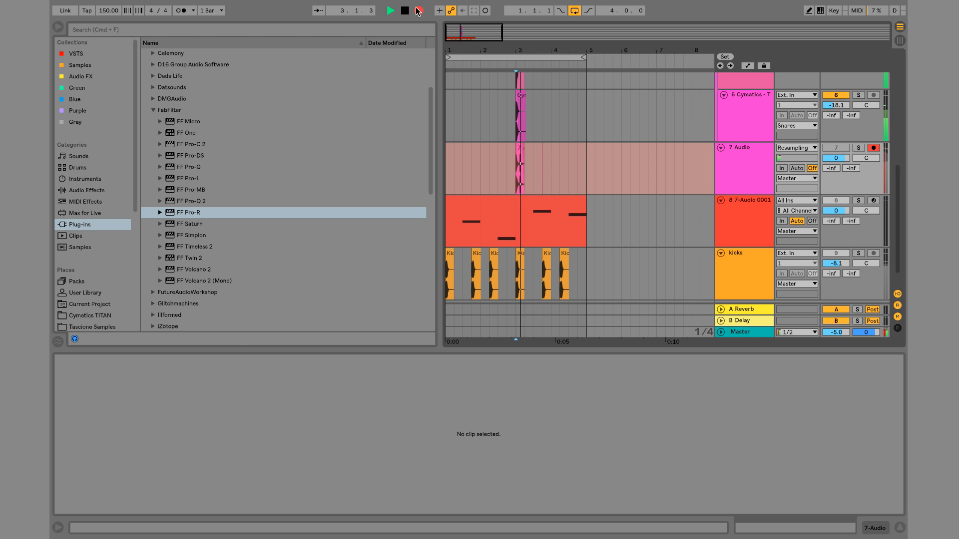
key("space")
left_click_drag(525, 174, 556, 152)
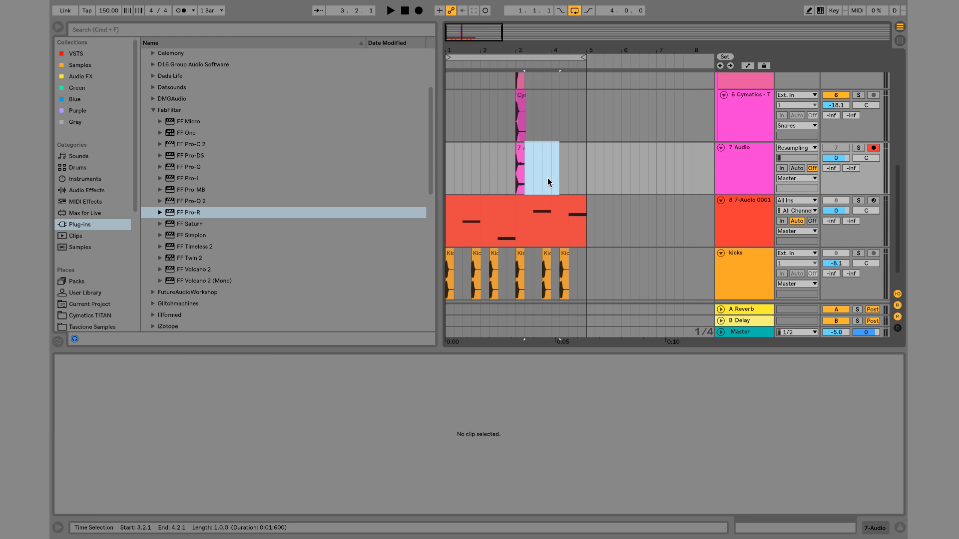
Replace the Sampler's sample with the new 7-Audio 0002 recording, then solo the sampler track and play its melody.
left_click_drag(521, 186, 320, 450)
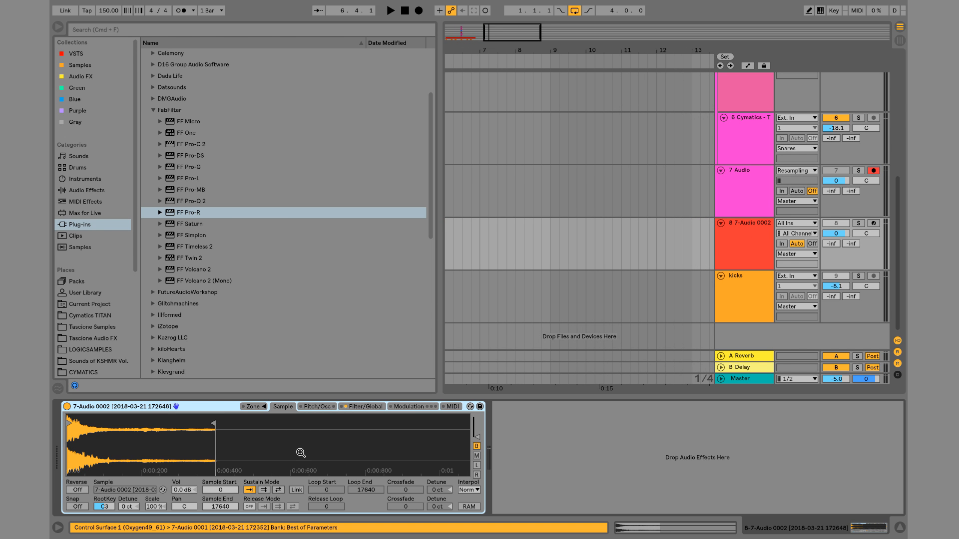
left_click(465, 33)
left_click(858, 223)
key("space")
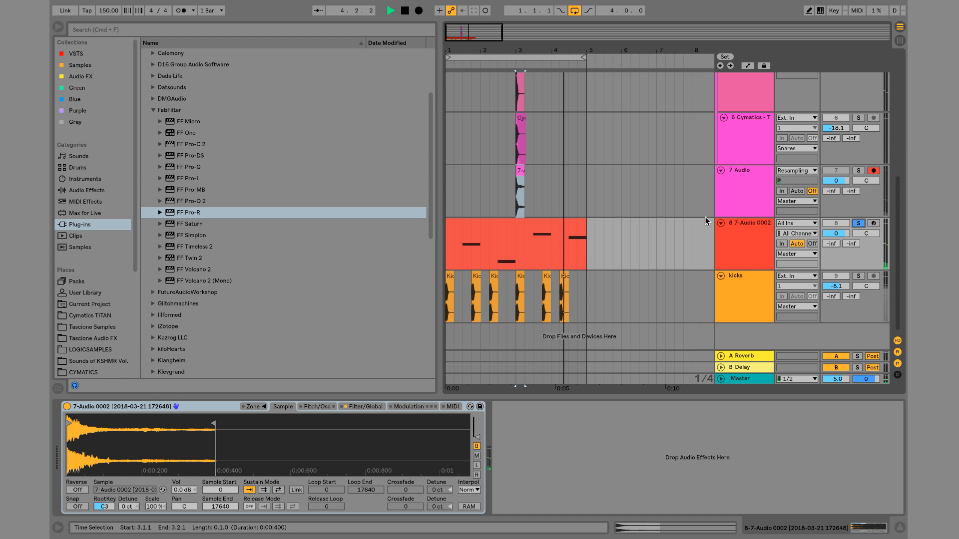
key("shift+Tab")
key("shift+Tab")
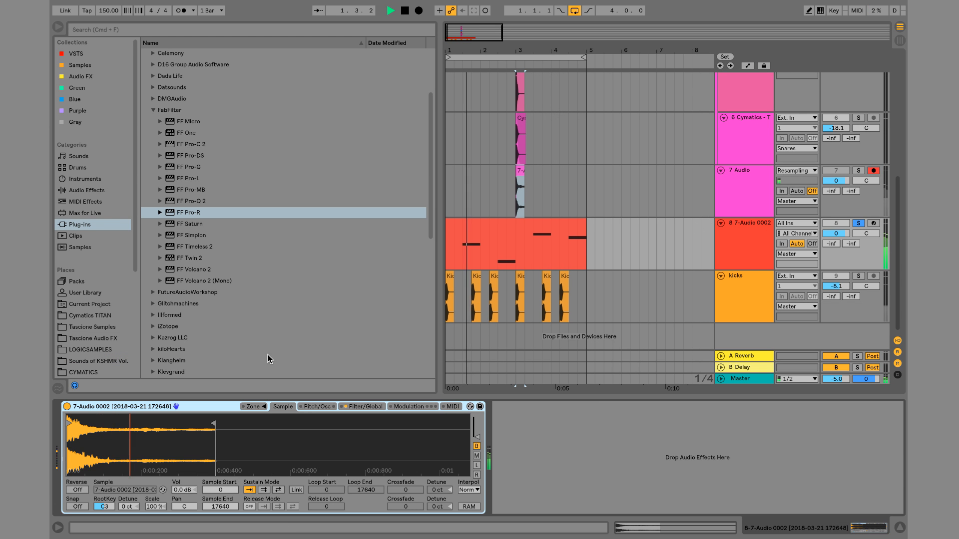
Add FF Pro-R to the sampler track, adjust its Mix during playback, then close its window and stop.
left_click(195, 213)
double_click(196, 213)
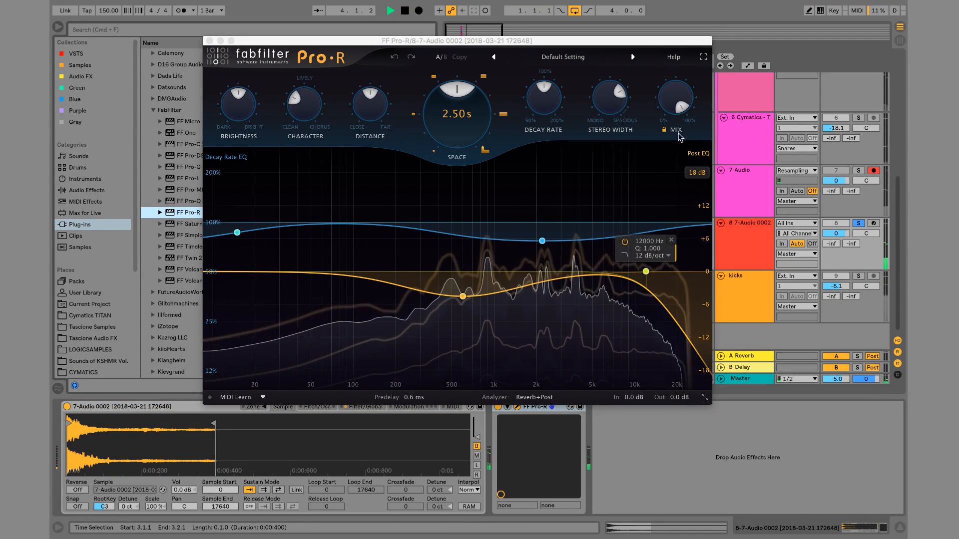
left_click(680, 104)
left_click_drag(668, 168, 635, 91)
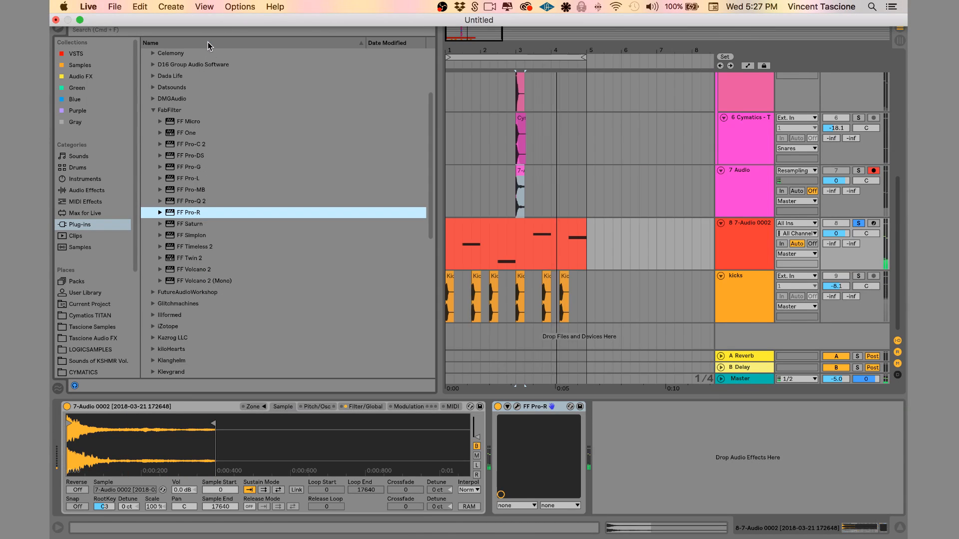
left_click(209, 40)
key("space")
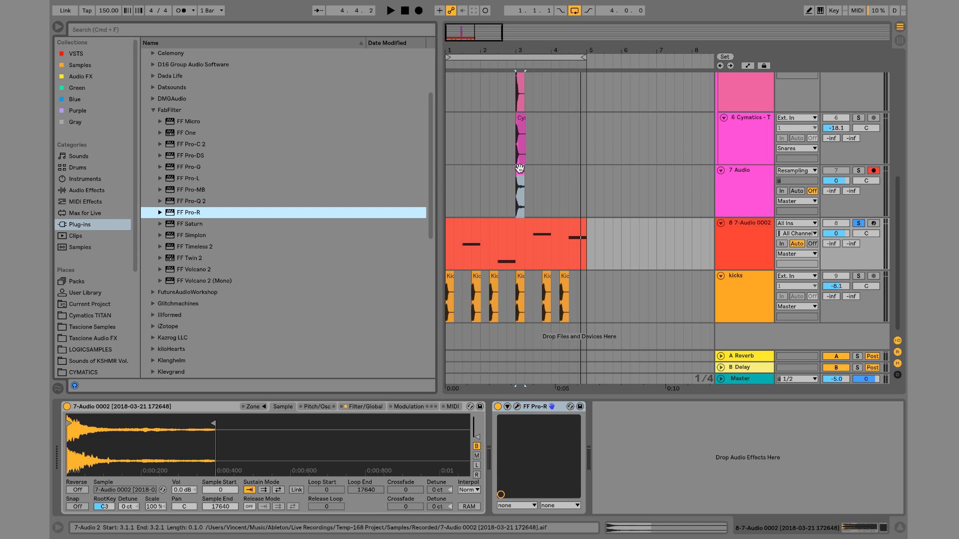
Add Spectrum to the 7 Audio track and enlarge its analyzer display, keeping the resampled clip visible in the arrangement.
left_click_drag(524, 48, 523, 100)
left_click(482, 193)
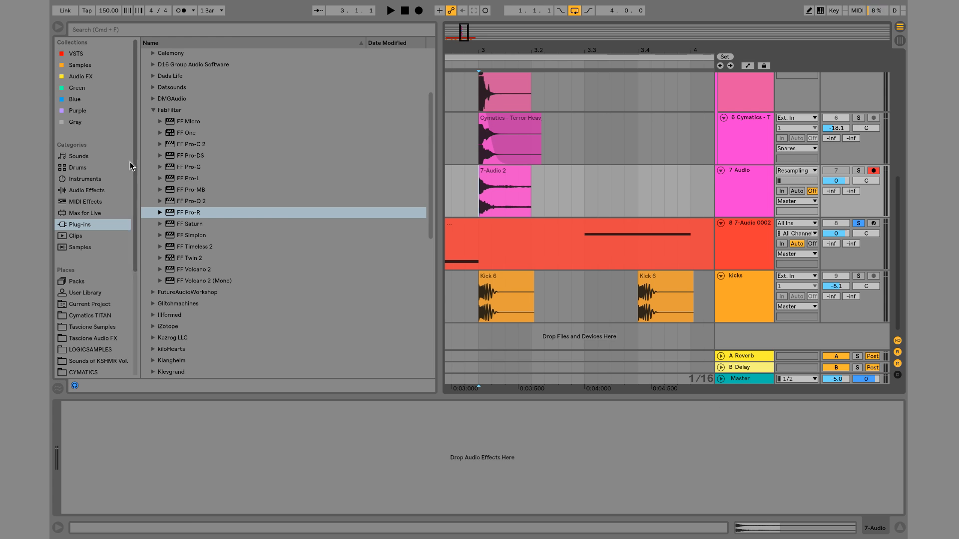
left_click(99, 192)
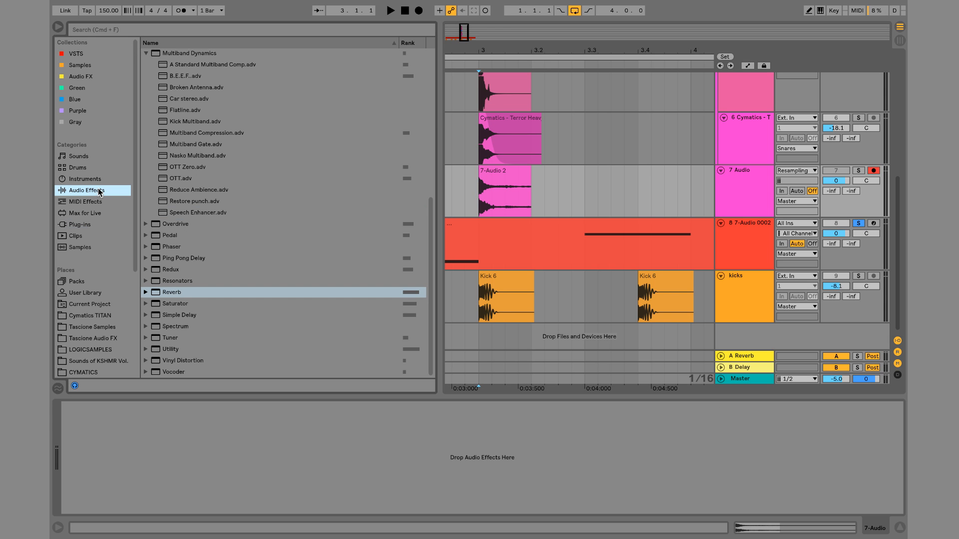
double_click(181, 326)
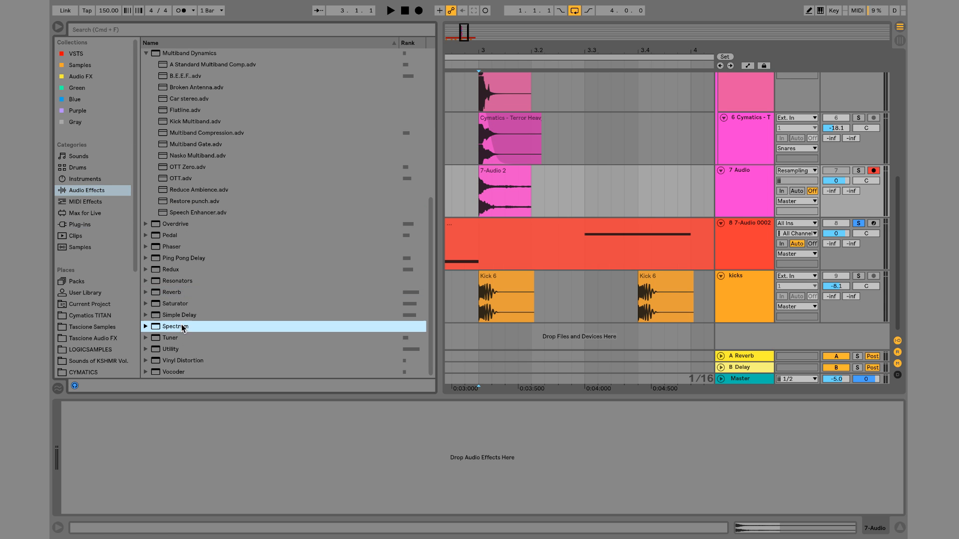
double_click(242, 470)
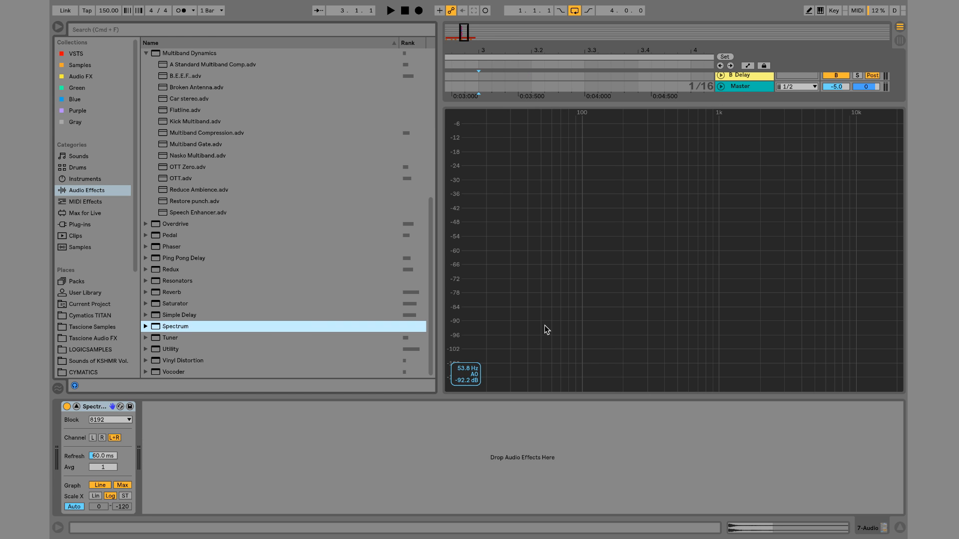
left_click_drag(577, 106, 576, 213)
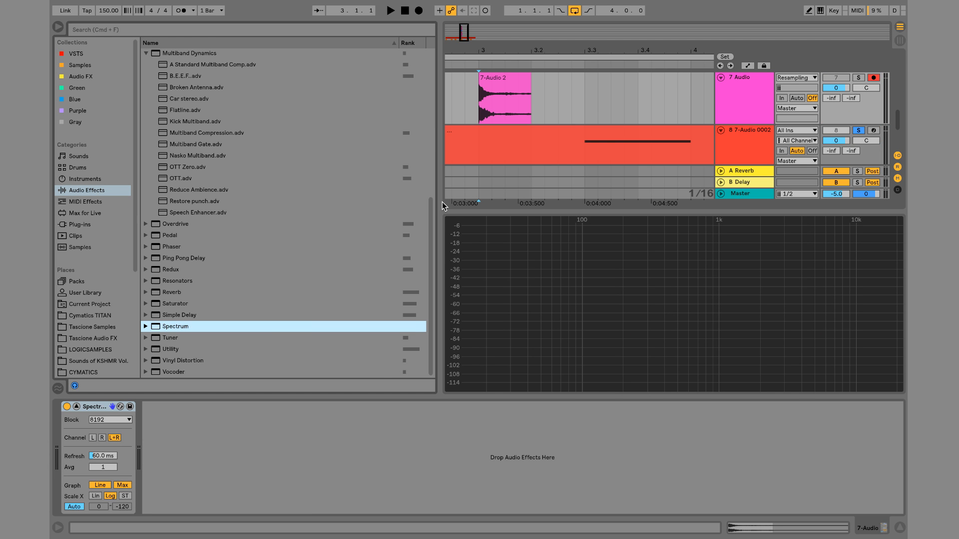
left_click_drag(442, 205, 315, 209)
Solo 7 Audio and play the resampled snare from 3.1.1 to examine its frequency peaks in Spectrum.
left_click(863, 77)
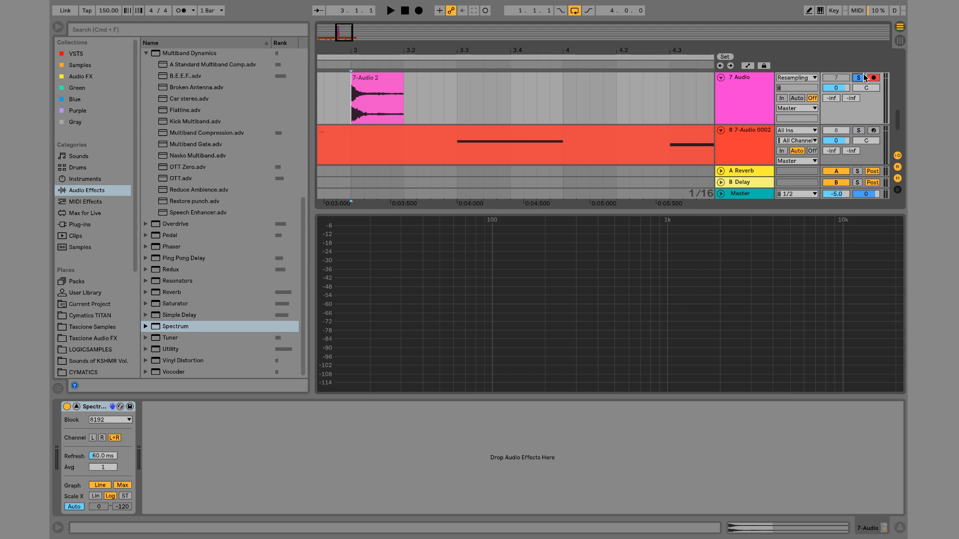
key("space")
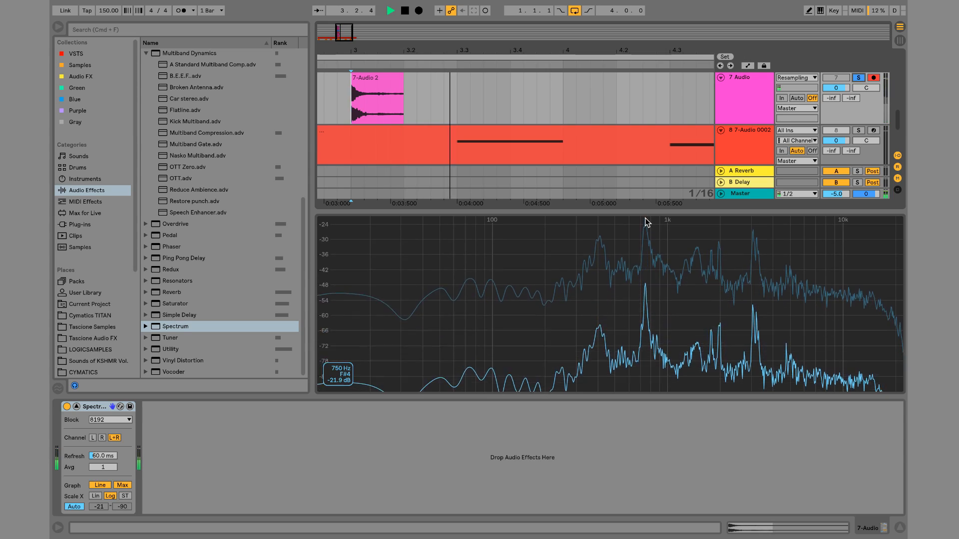
key("space")
key("space")
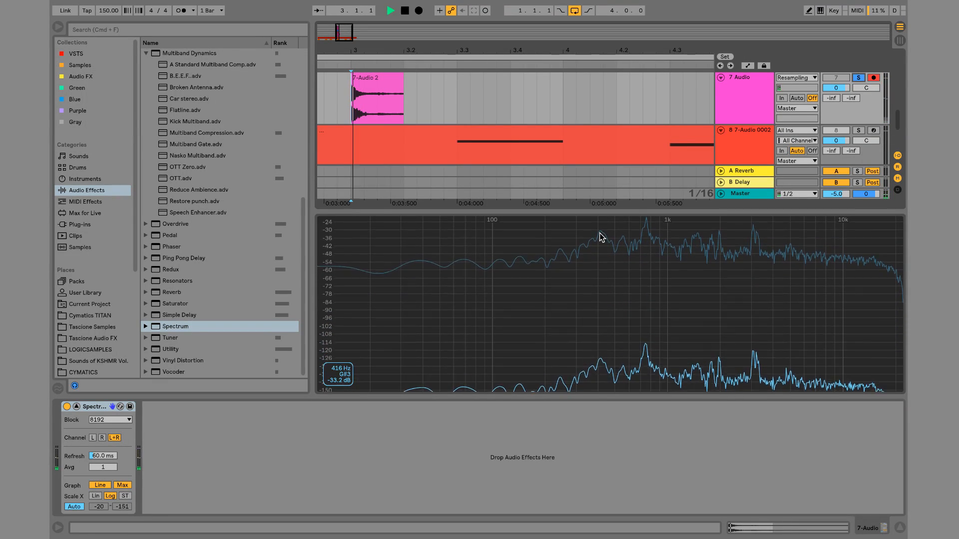
key("space")
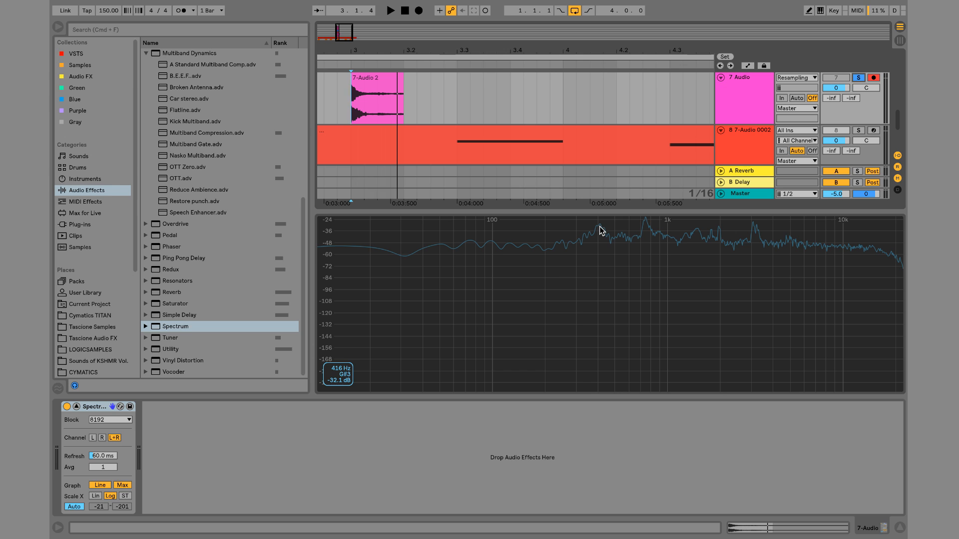
Collapse the enlarged Spectrum display, unsolo 7 Audio, and fold all the layer tracks inside the Snares group.
double_click(490, 243)
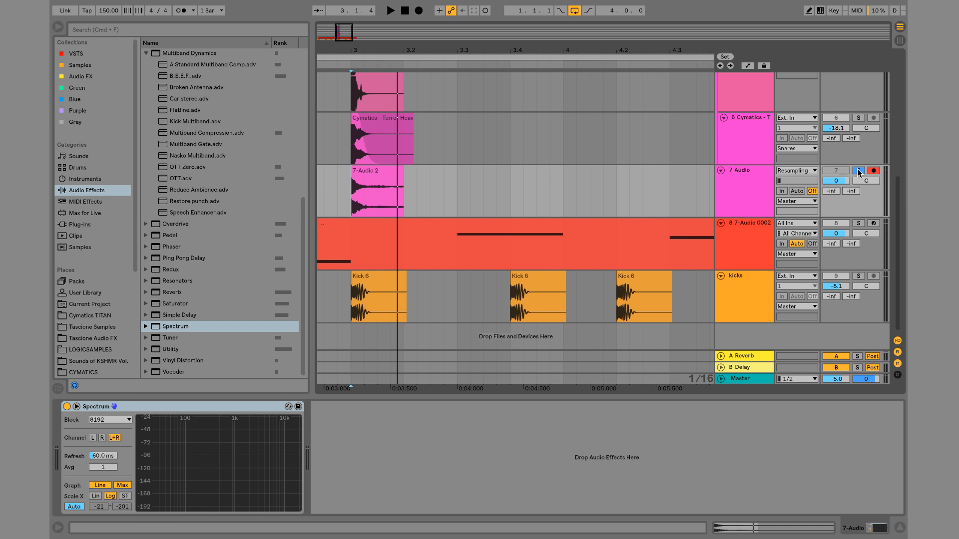
scroll(720, 206, "up", 5)
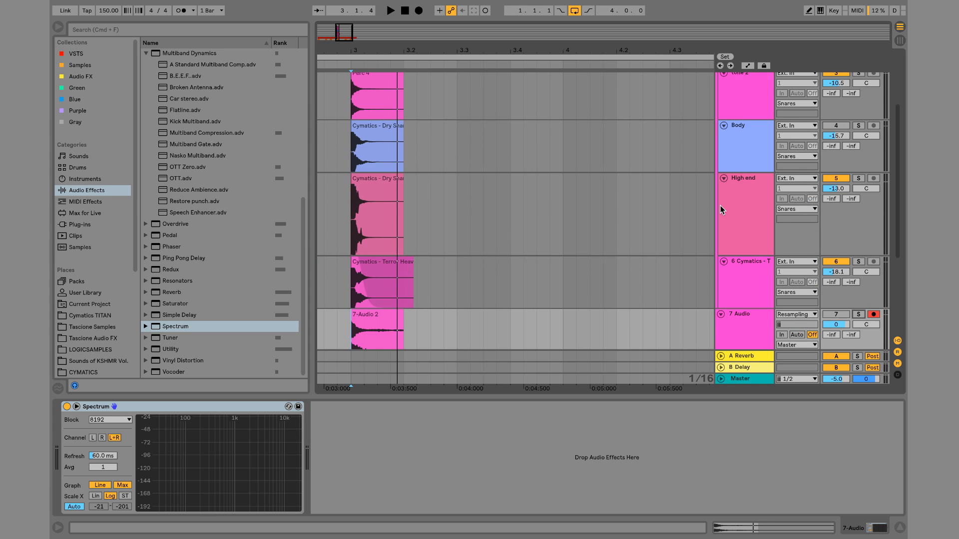
scroll(720, 205, "up", 1)
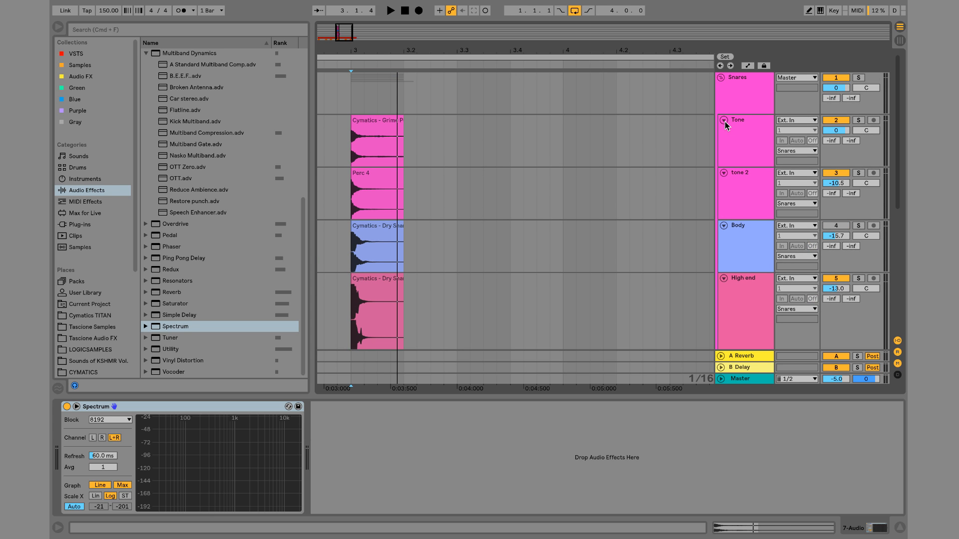
scroll(724, 121, "down", 6)
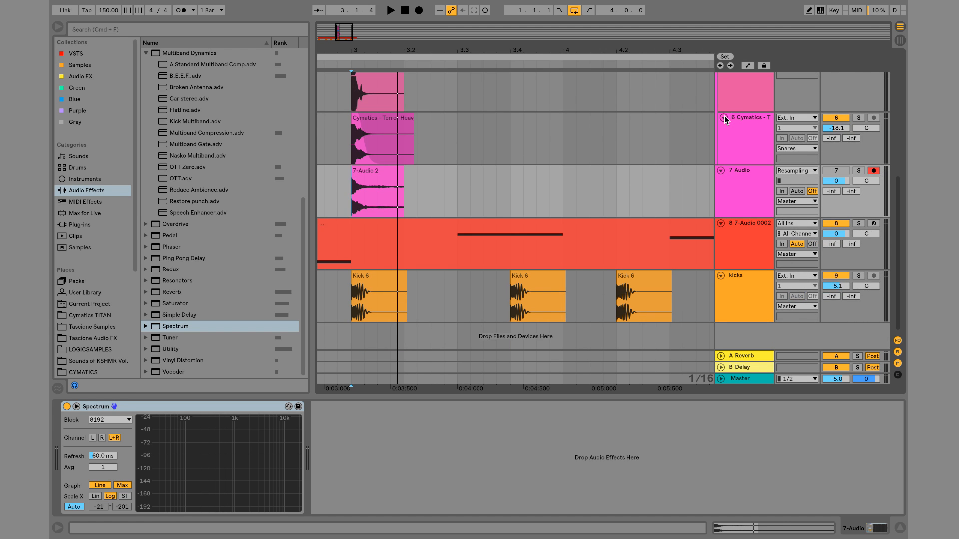
left_click(724, 117)
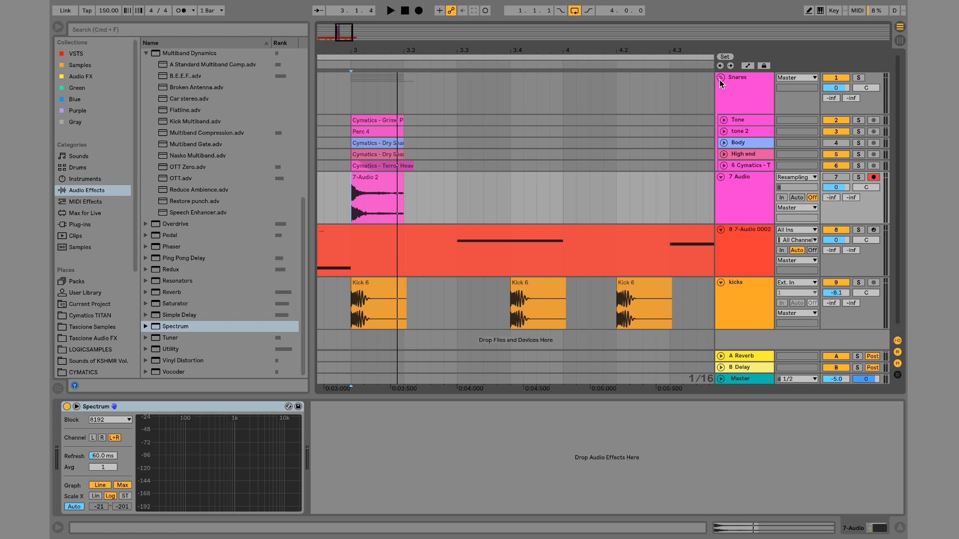
left_click_drag(524, 49, 465, 50)
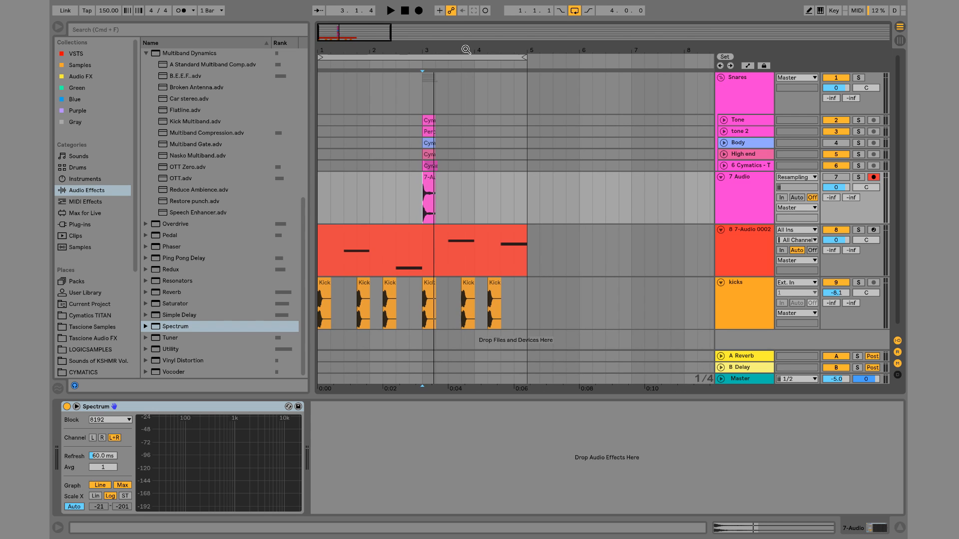